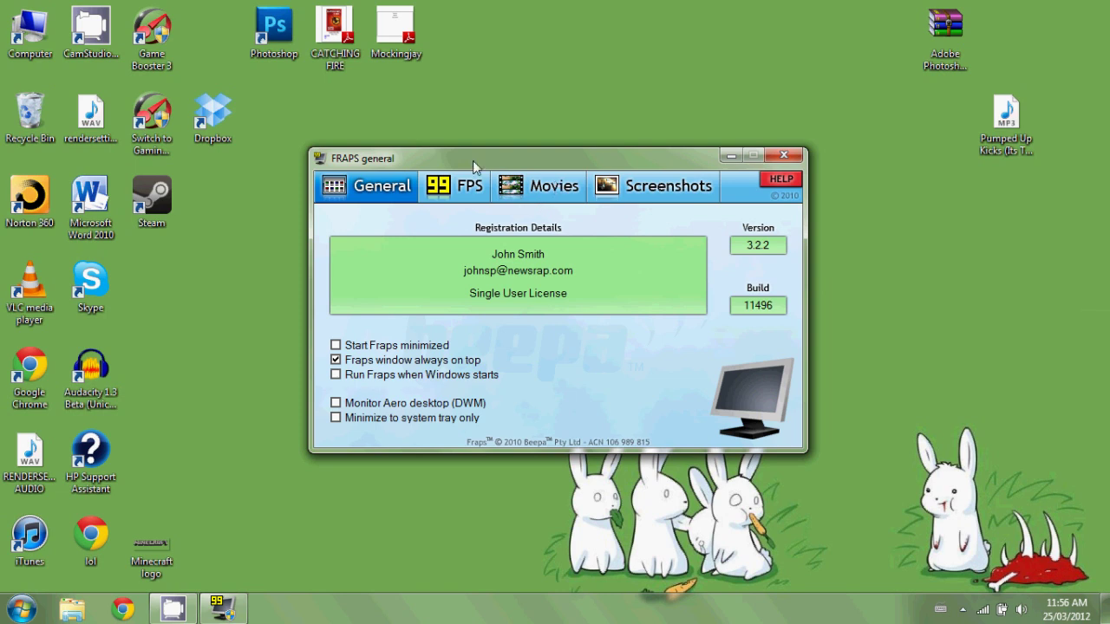
# - Hide the Fraps settings window to show the desktop, then restore it from the taskbar
pyautogui.press('super+d')
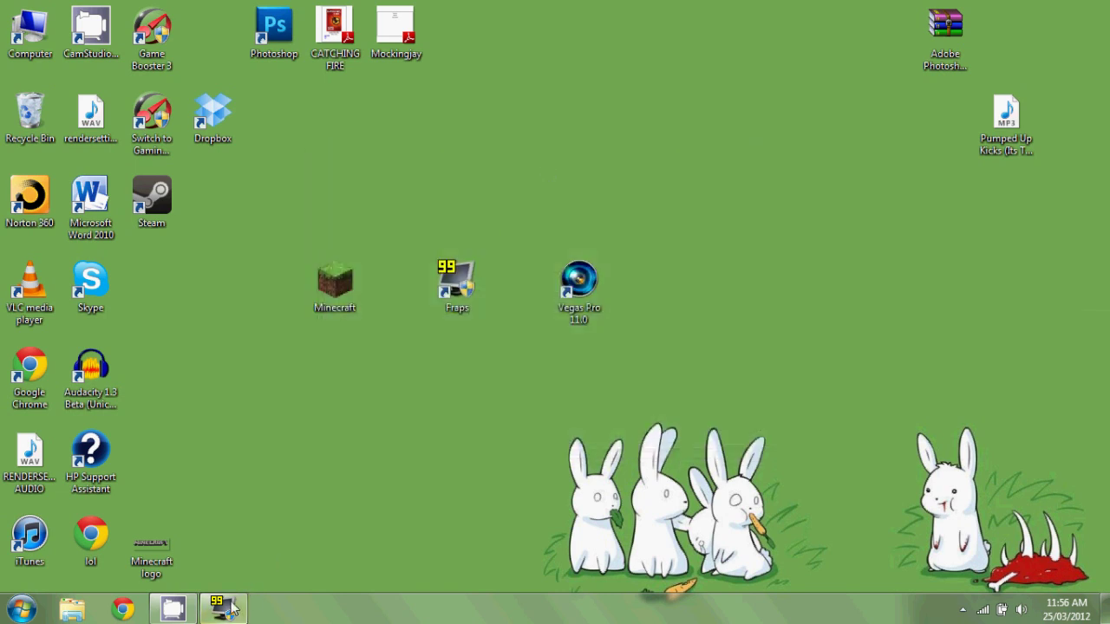
pyautogui.click(223, 609)
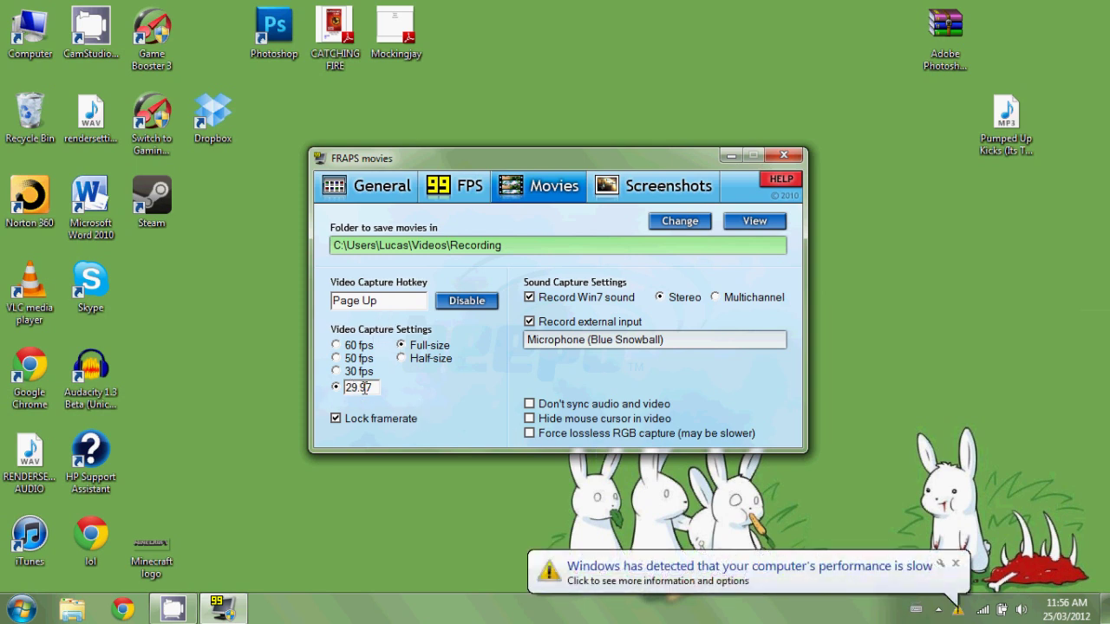
# - Dismiss the Windows slow-performance warning balloon and switch Fraps to its FPS benchmark settings
pyautogui.click(955, 565)
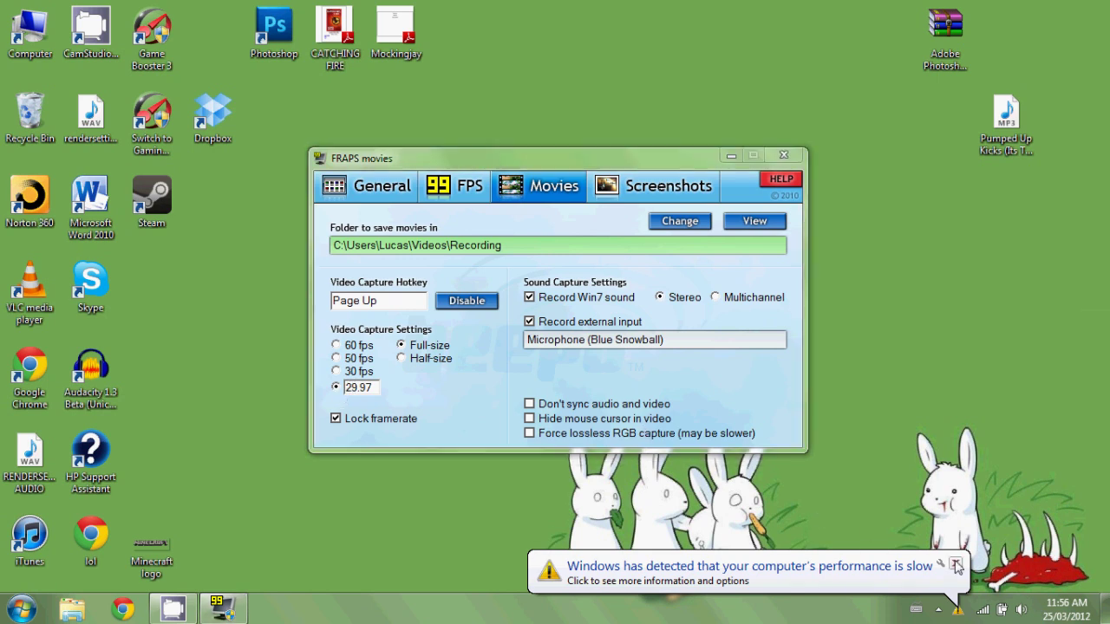
pyautogui.click(389, 402)
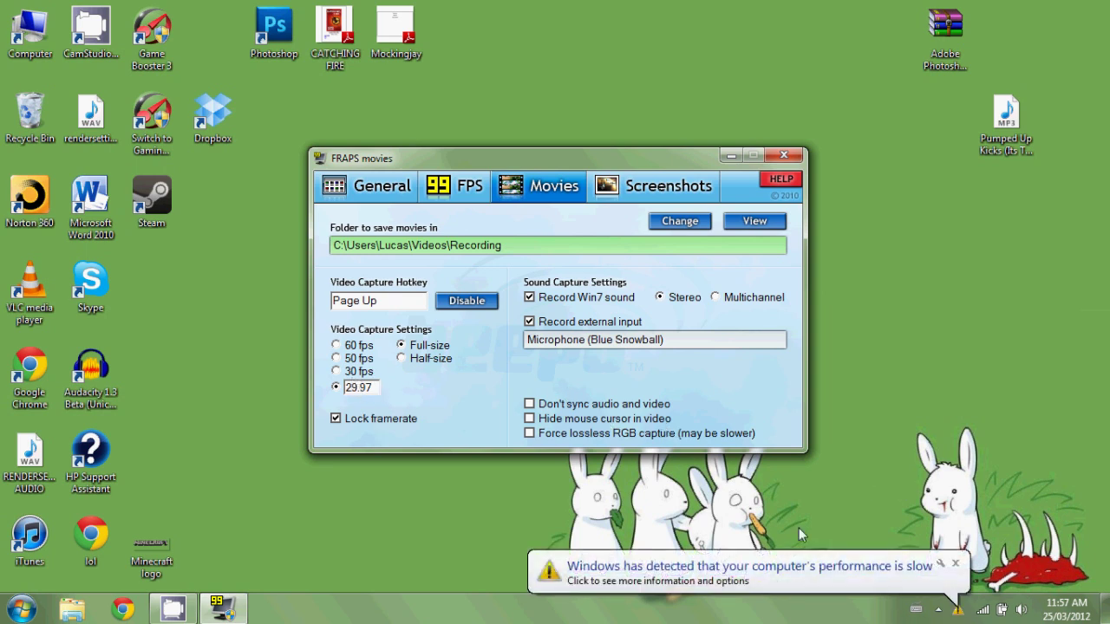
pyautogui.click(955, 564)
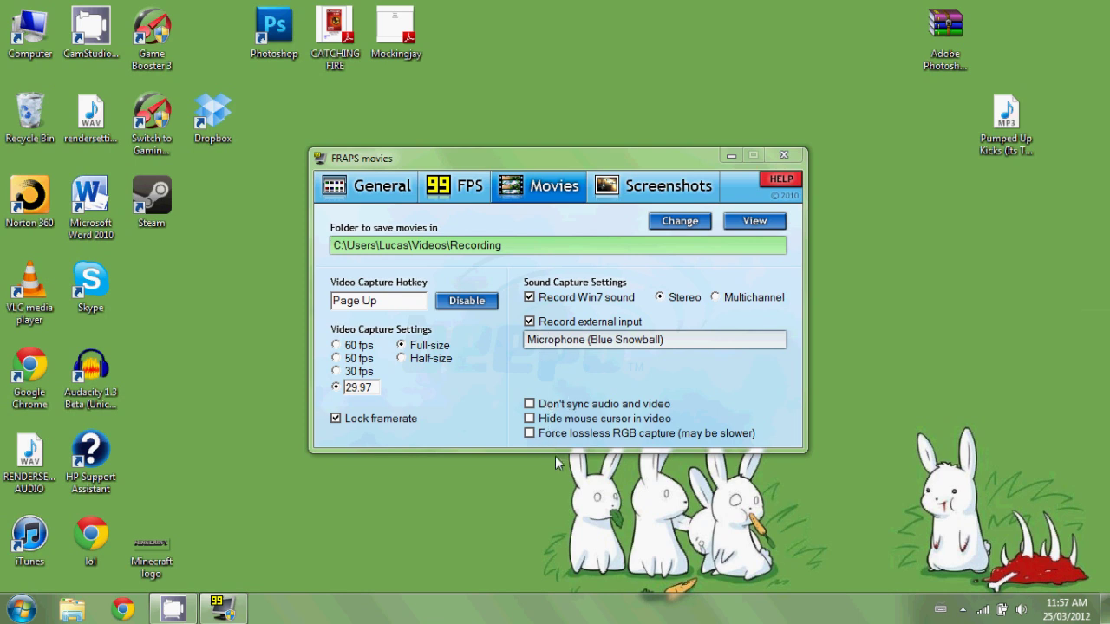
pyautogui.click(459, 193)
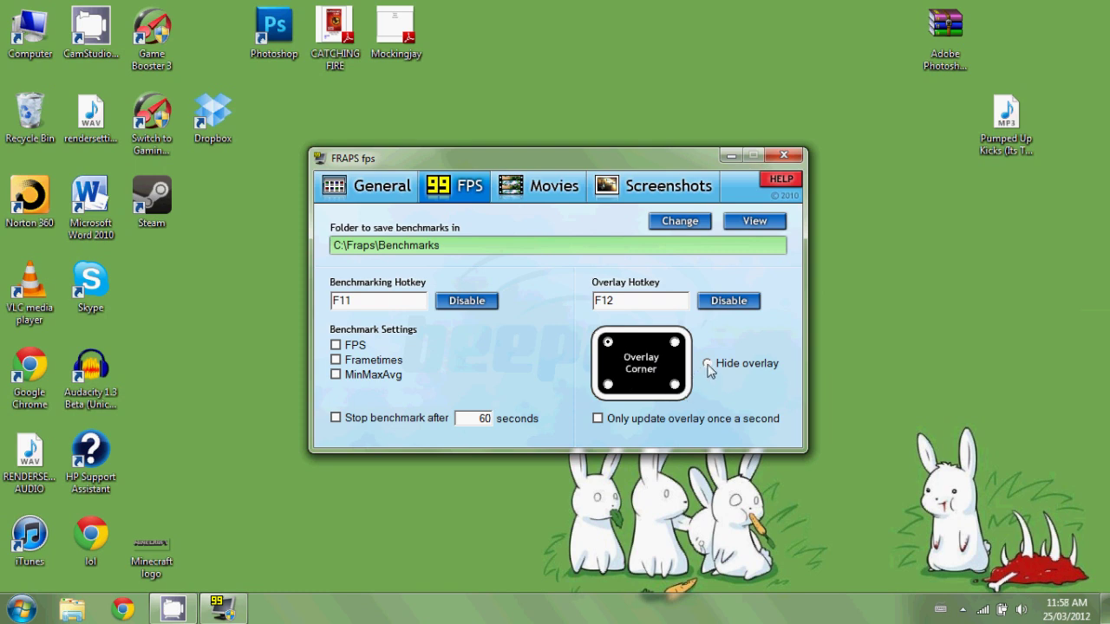
# - Check Fraps's General tab, return to the Movies tab, and minimize the window
pyautogui.click(378, 193)
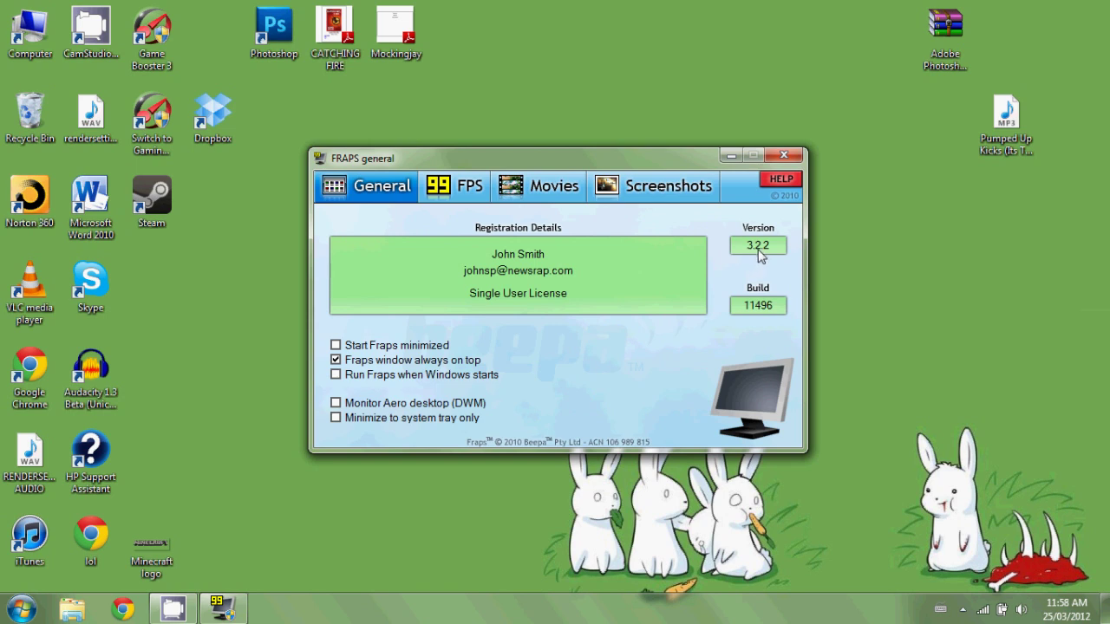
pyautogui.click(534, 191)
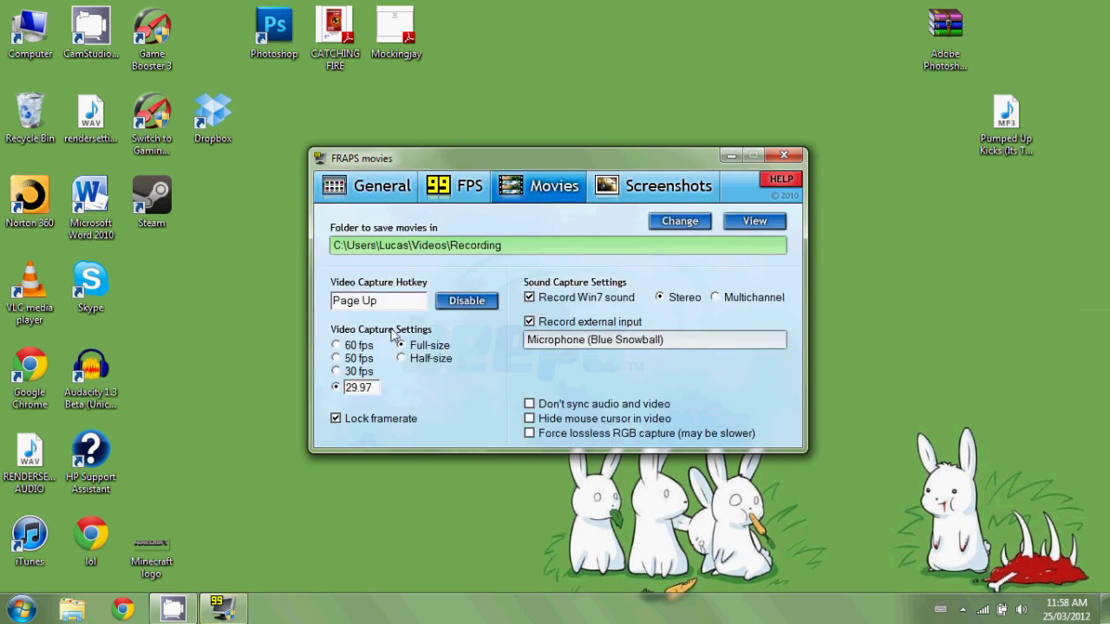
pyautogui.click(730, 157)
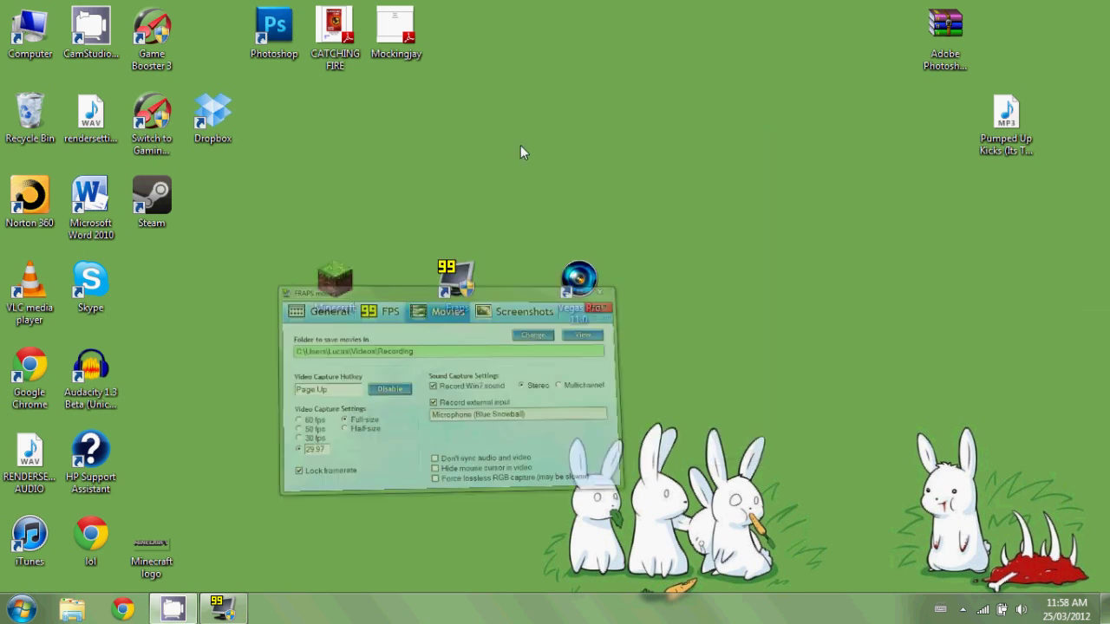
# - Launch Minecraft, log in, skip the update, and load the Traps singleplayer world
pyautogui.click(324, 298)
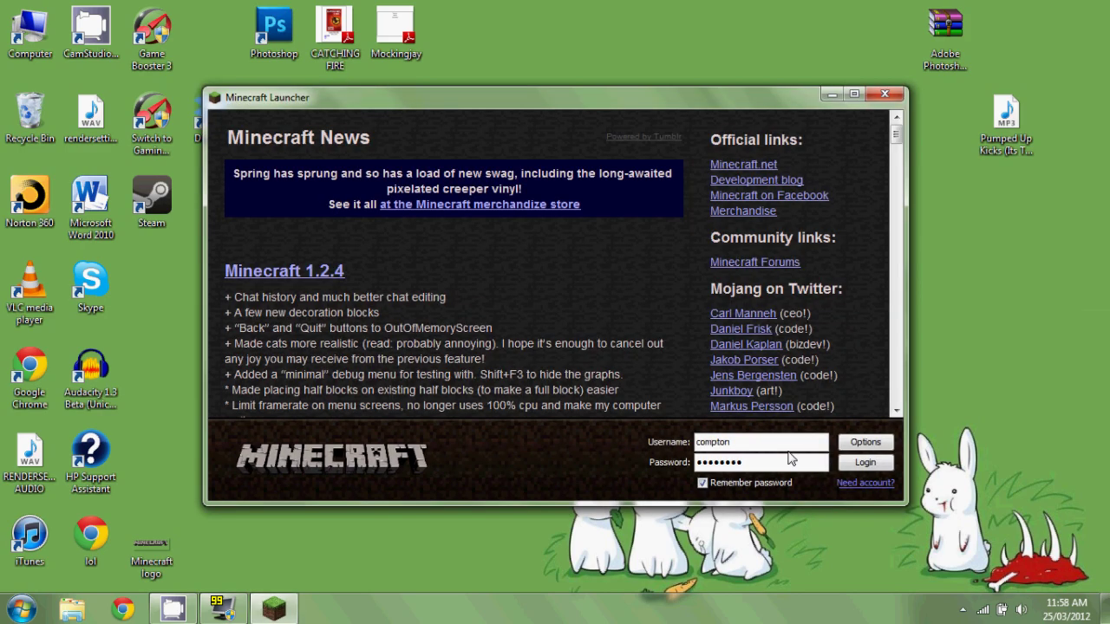
pyautogui.click(847, 462)
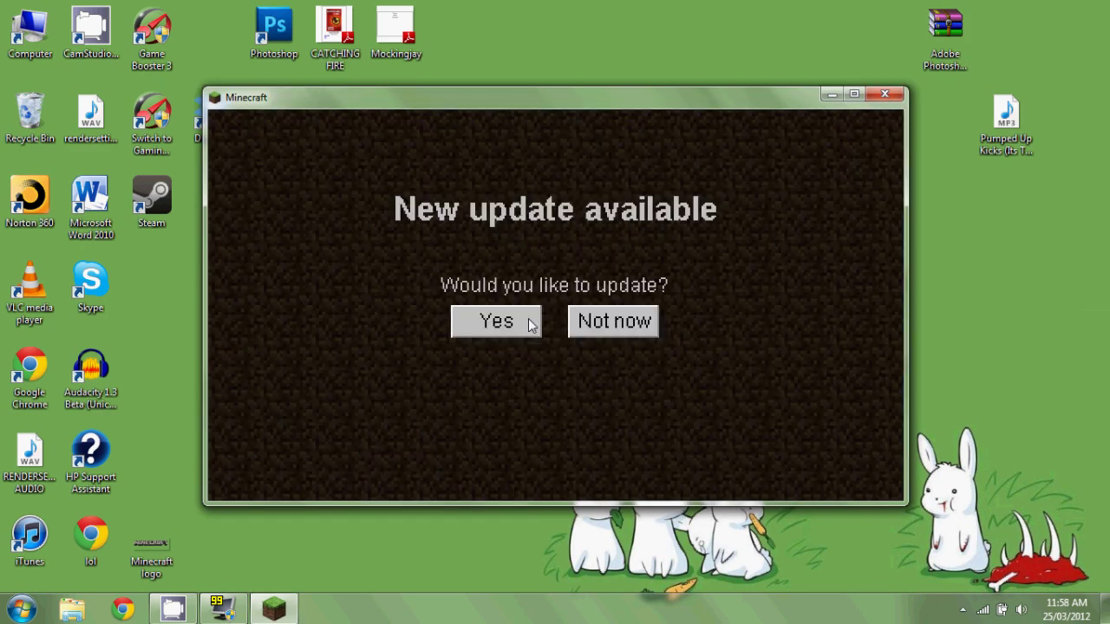
pyautogui.click(625, 331)
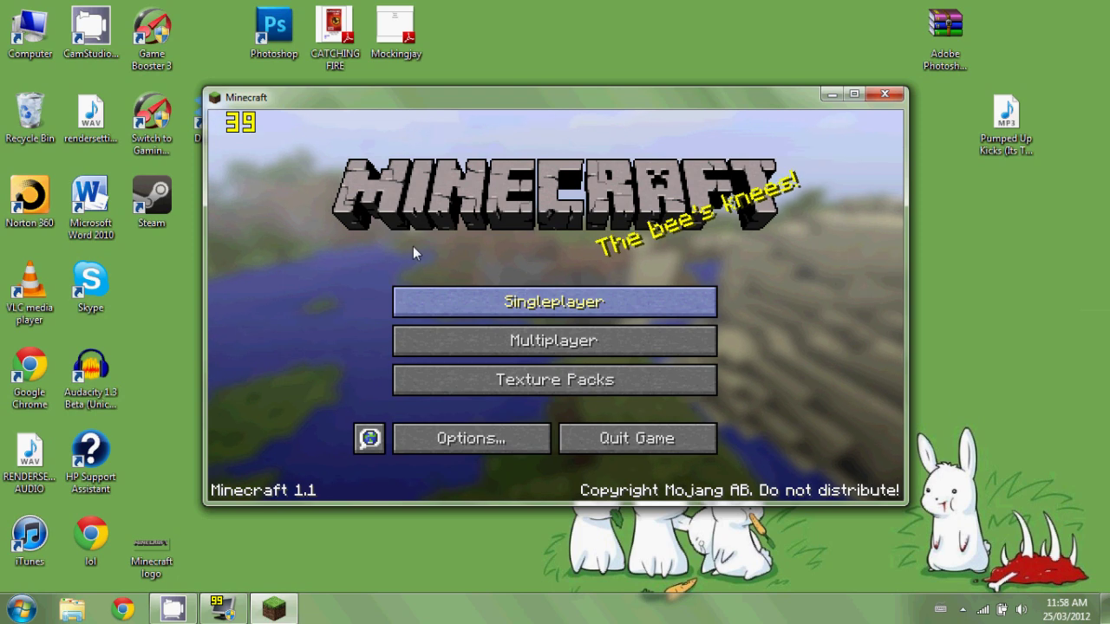
pyautogui.click(560, 296)
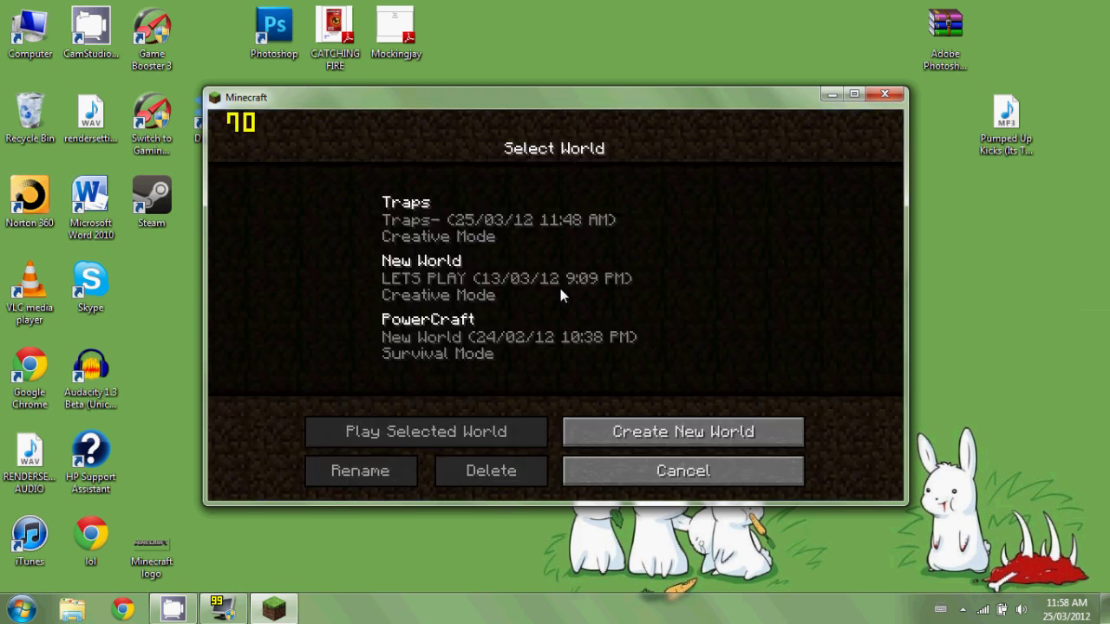
pyautogui.click(434, 207)
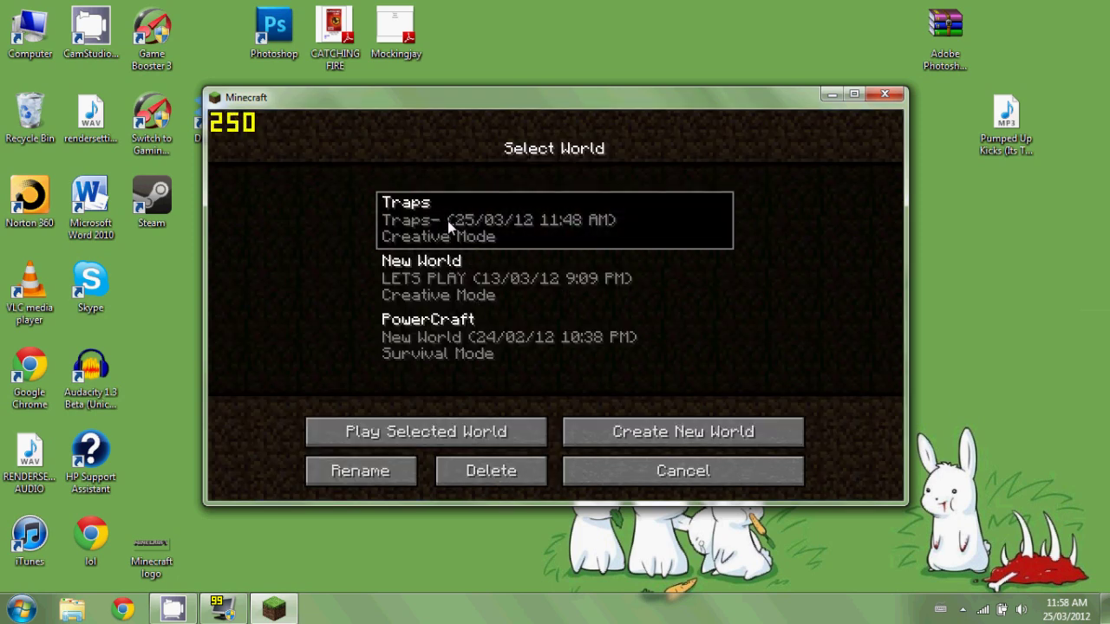
pyautogui.doubleClick(448, 220)
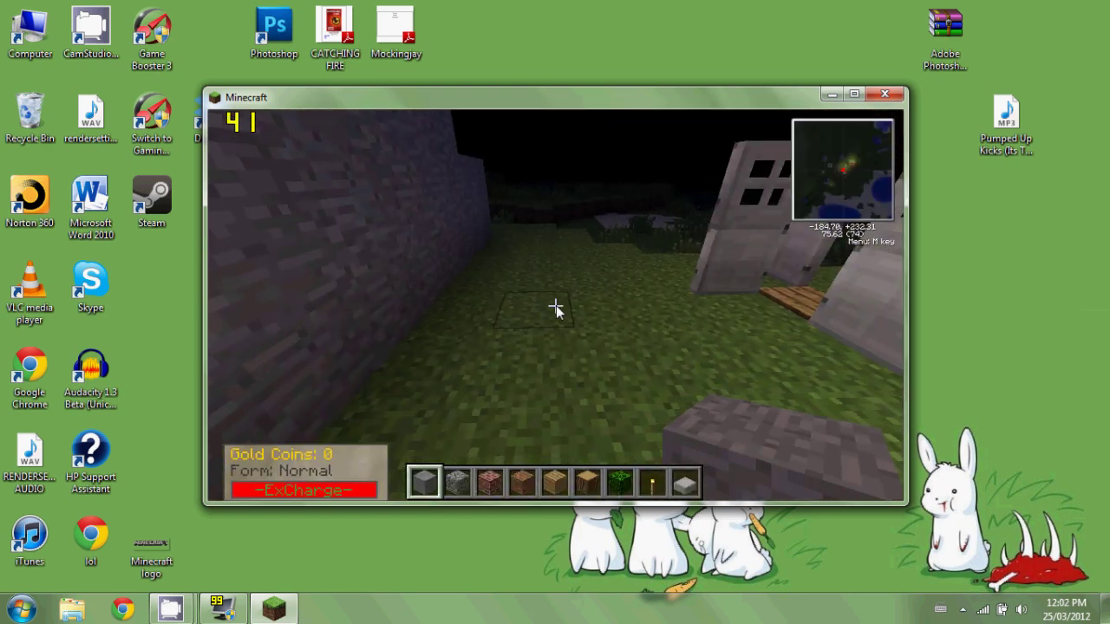
# - Walk around the iron doors, torches and wooden house, then pause to the Game menu
pyautogui.press('w')
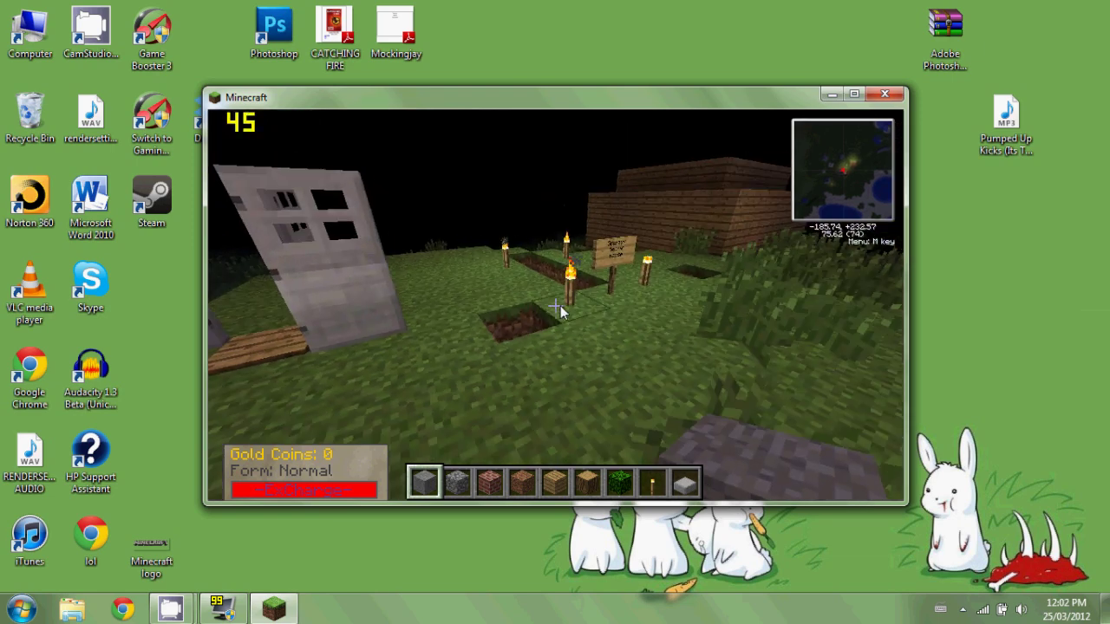
pyautogui.press('s')
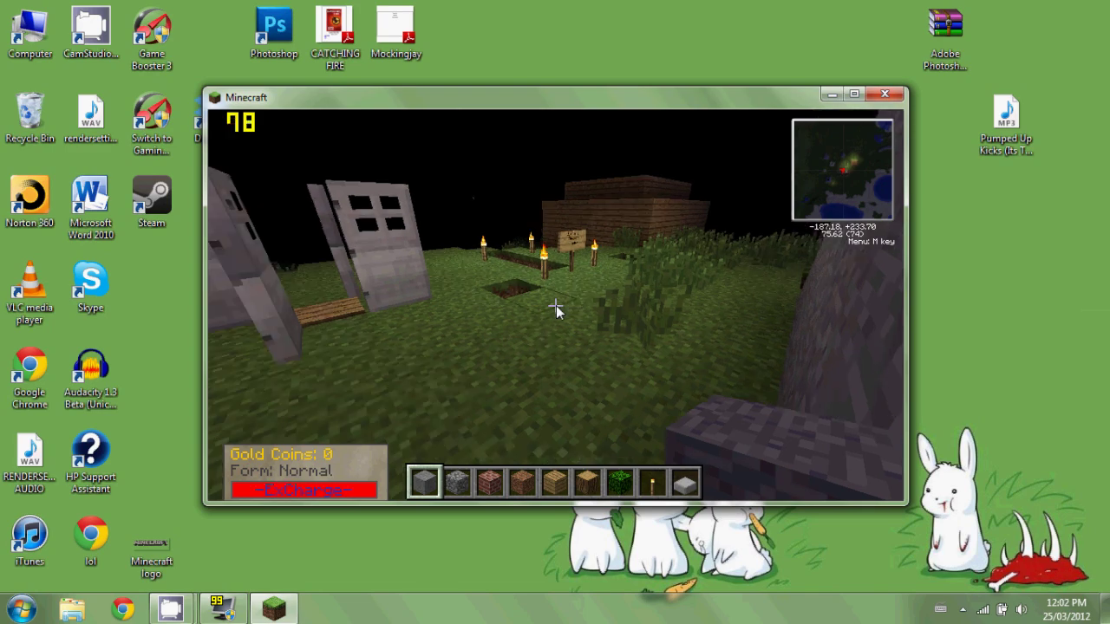
pyautogui.press('w')
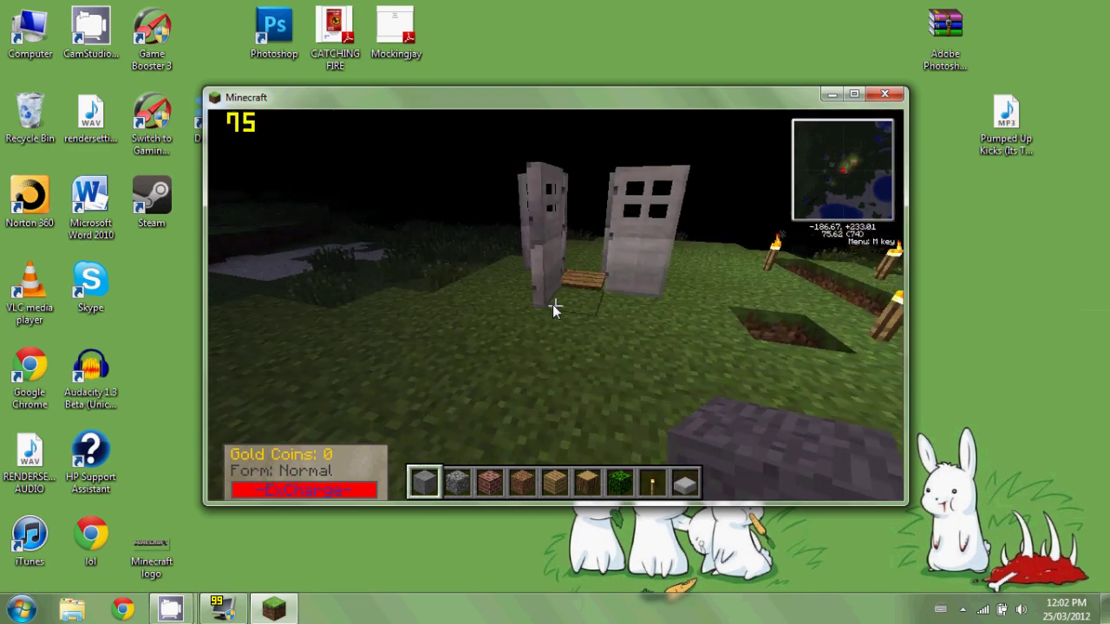
pyautogui.press('a')
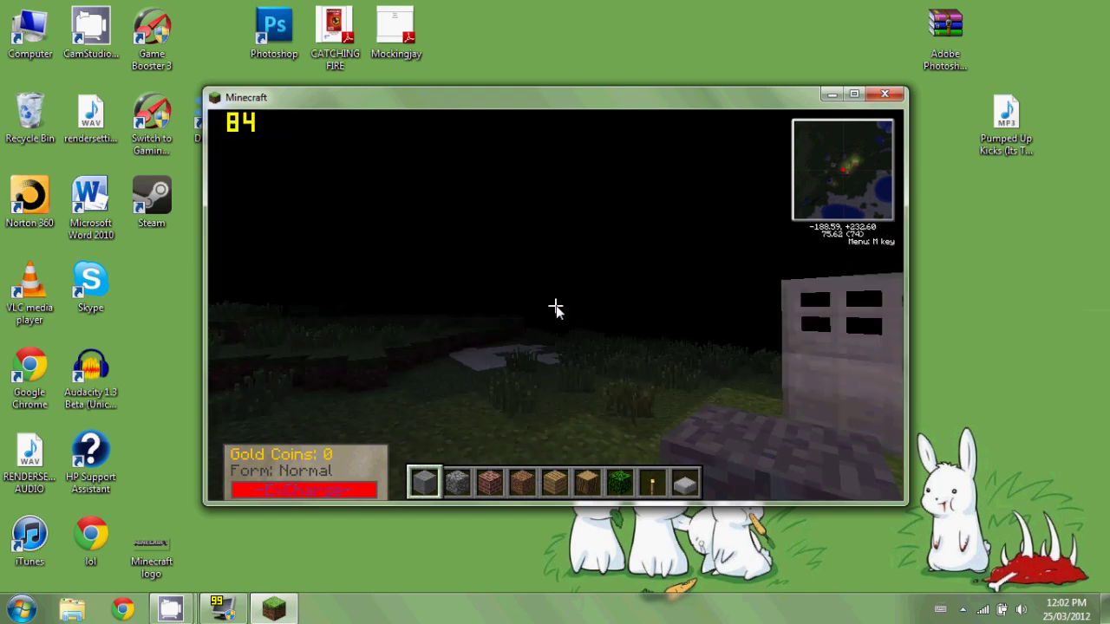
pyautogui.press('w')
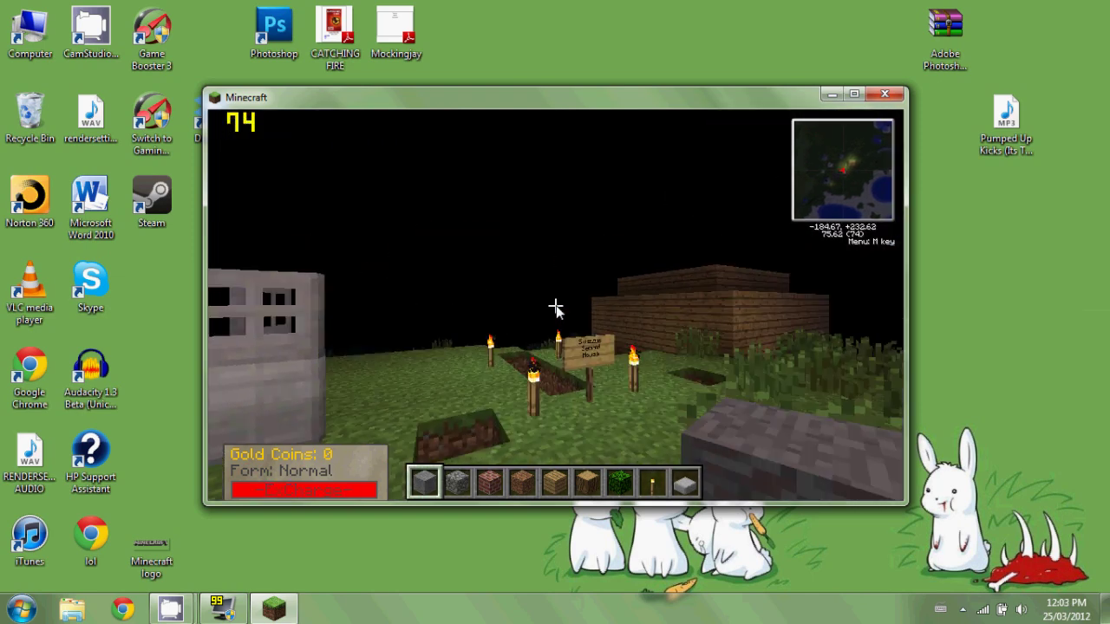
pyautogui.press('Escape')
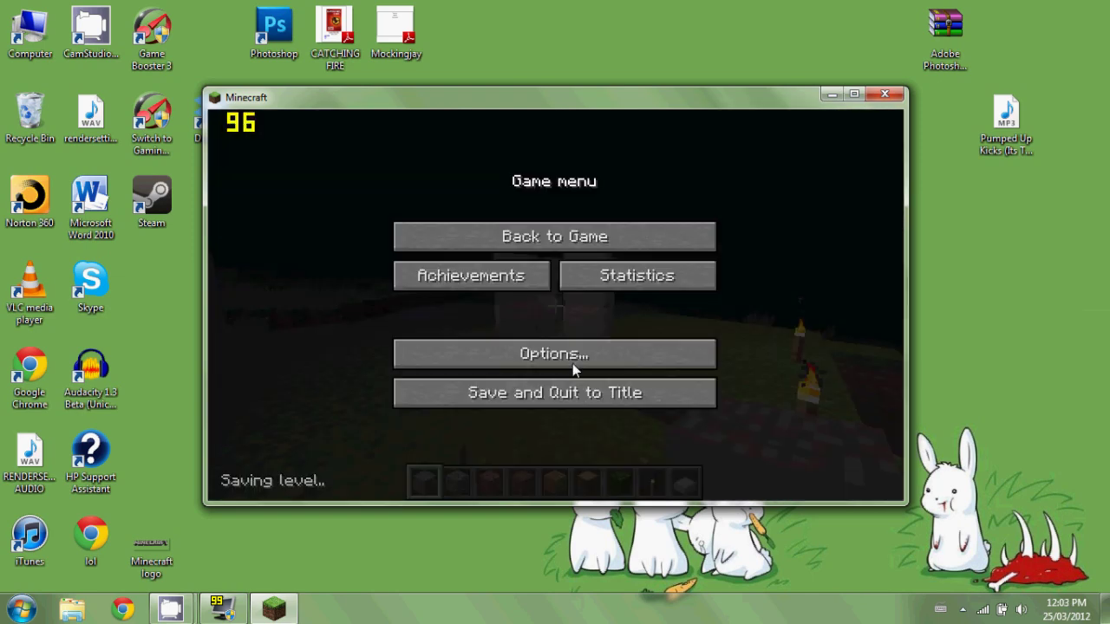
# - Raise render distance from Tiny to Normal in Video Settings and resume the game
pyautogui.click(573, 363)
pyautogui.click(576, 310)
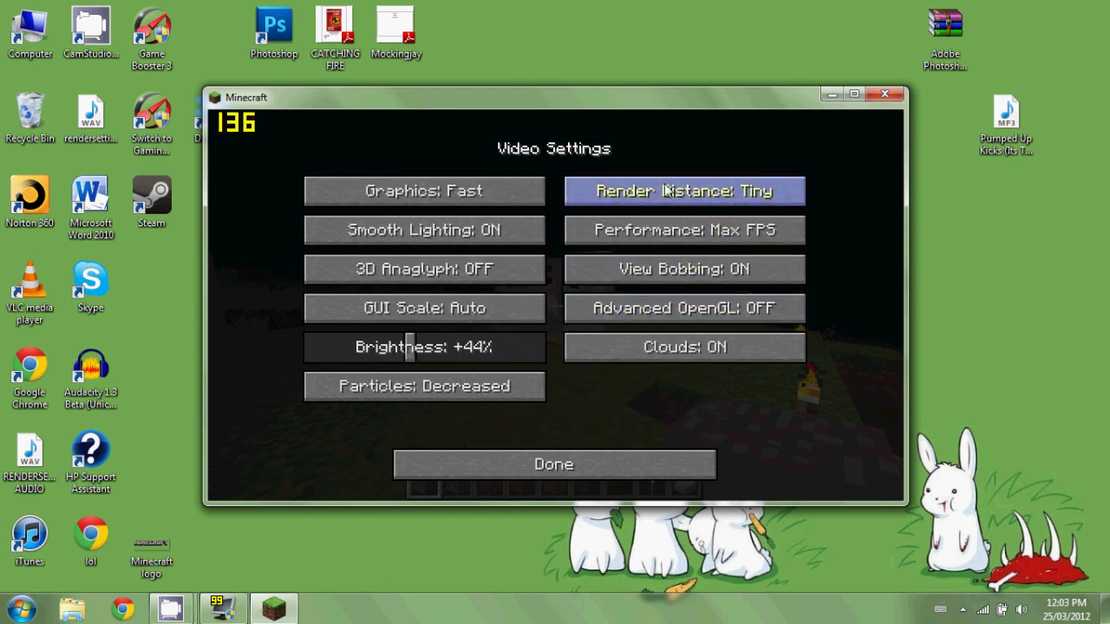
pyautogui.click(668, 193)
pyautogui.click(682, 198)
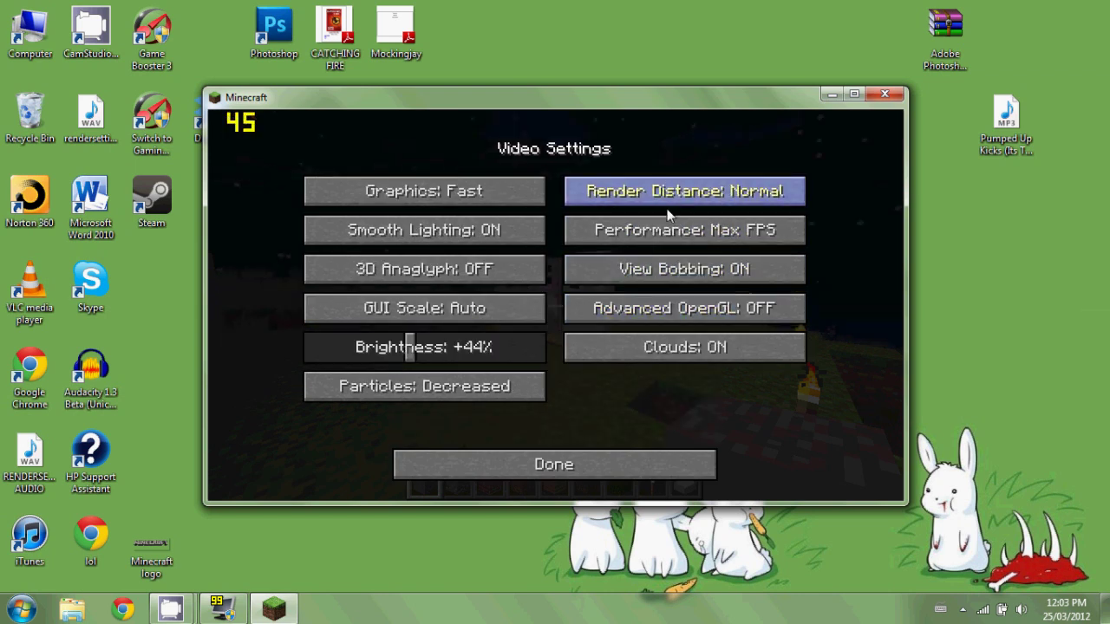
pyautogui.click(592, 460)
pyautogui.click(596, 460)
pyautogui.click(623, 246)
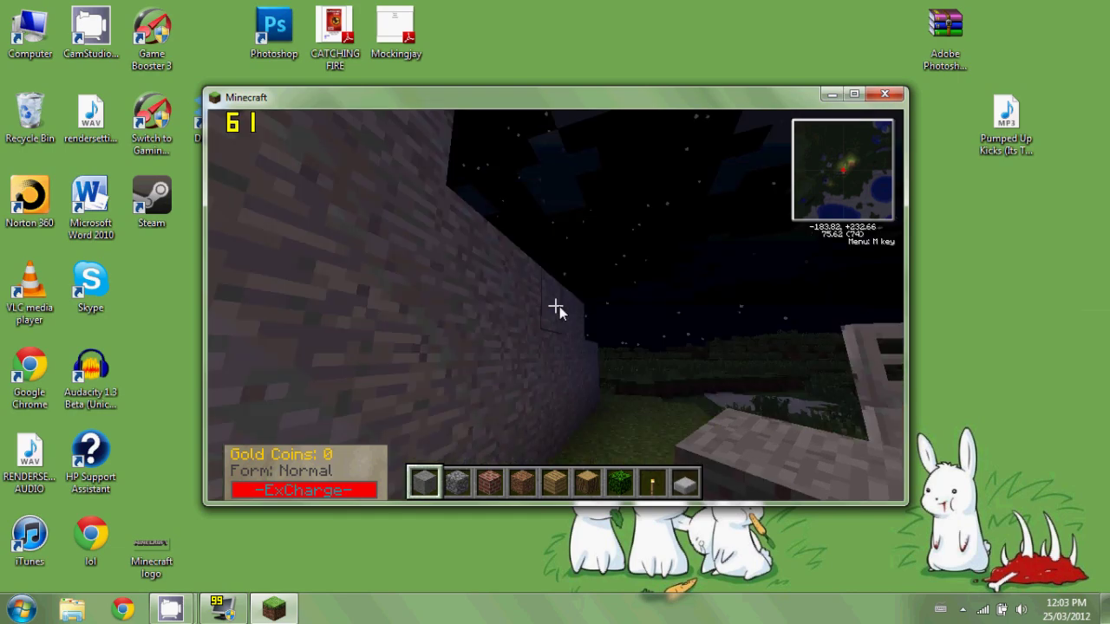
# - Walk toward the iron doors and signed house, then pause the game
pyautogui.press('w')
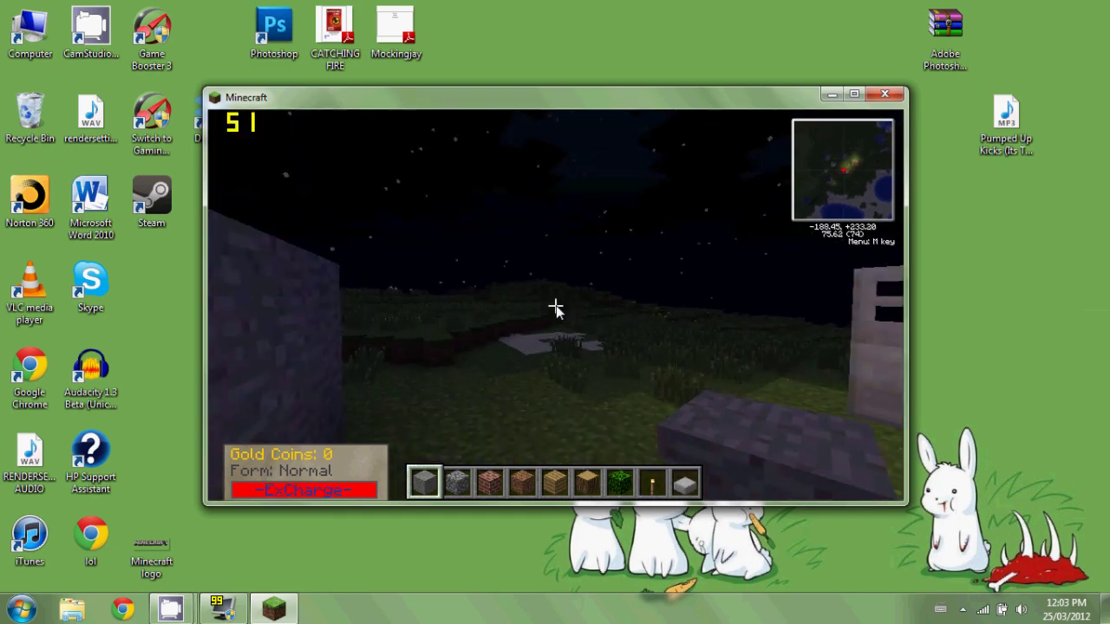
pyautogui.press('w')
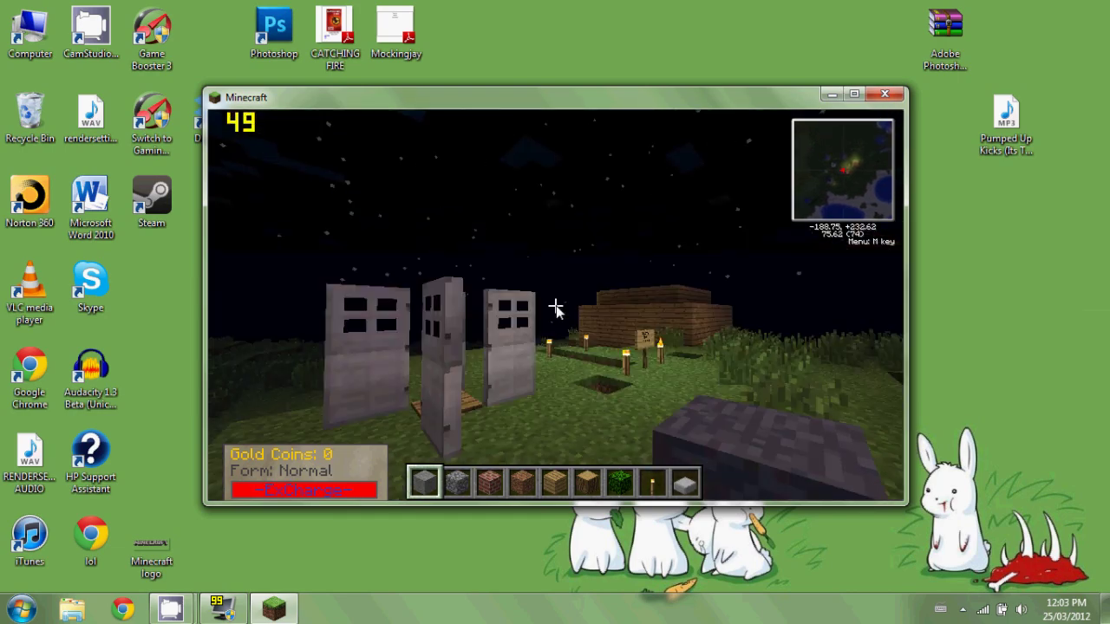
pyautogui.press('w')
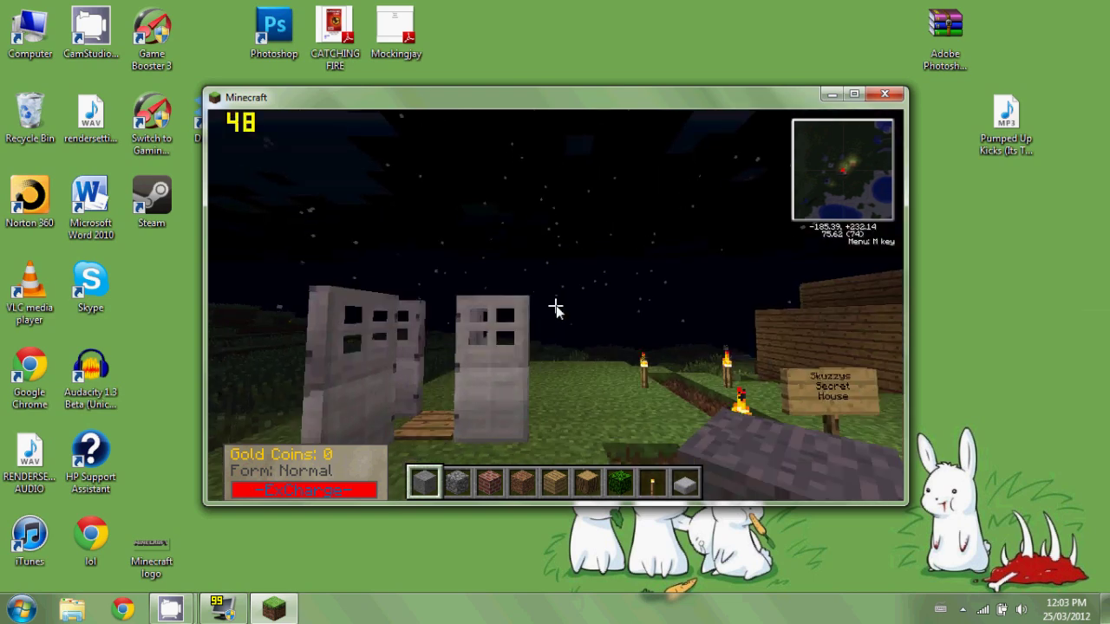
pyautogui.press('w')
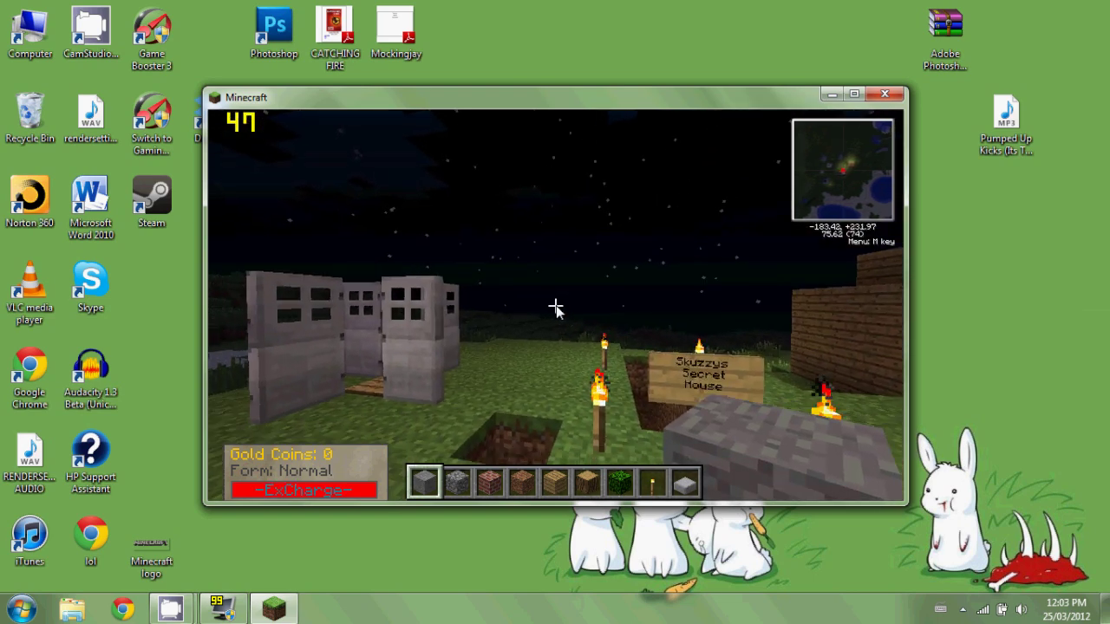
pyautogui.press('Escape')
# - Lower render distance from Normal to Short and return to the world
pyautogui.click(584, 355)
pyautogui.click(624, 304)
pyautogui.click(691, 186)
pyautogui.click(599, 455)
pyautogui.click(600, 456)
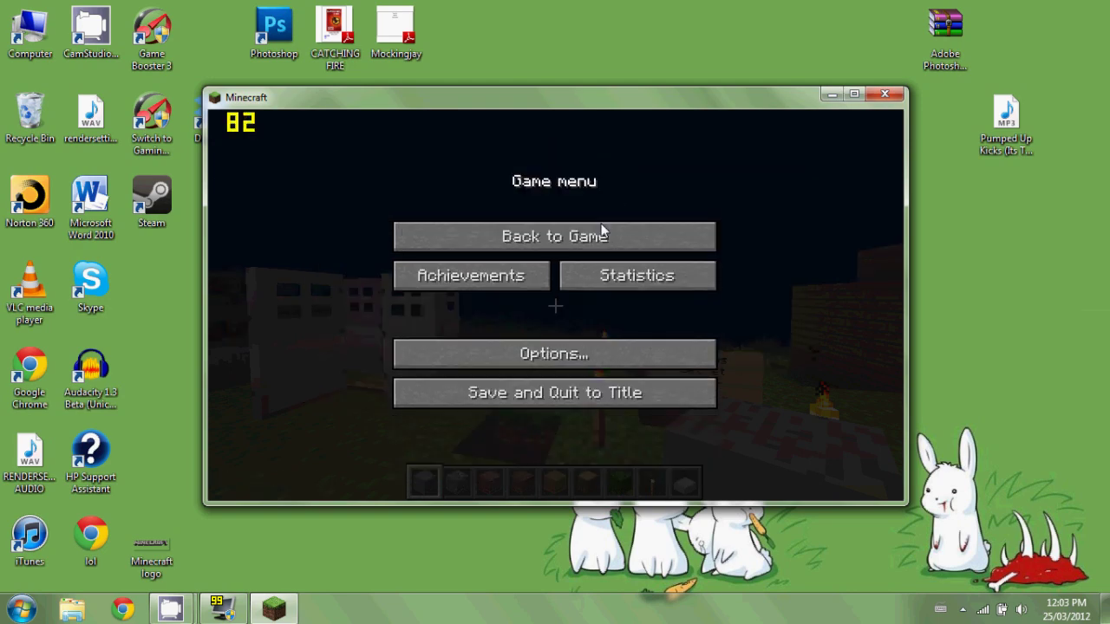
pyautogui.click(603, 230)
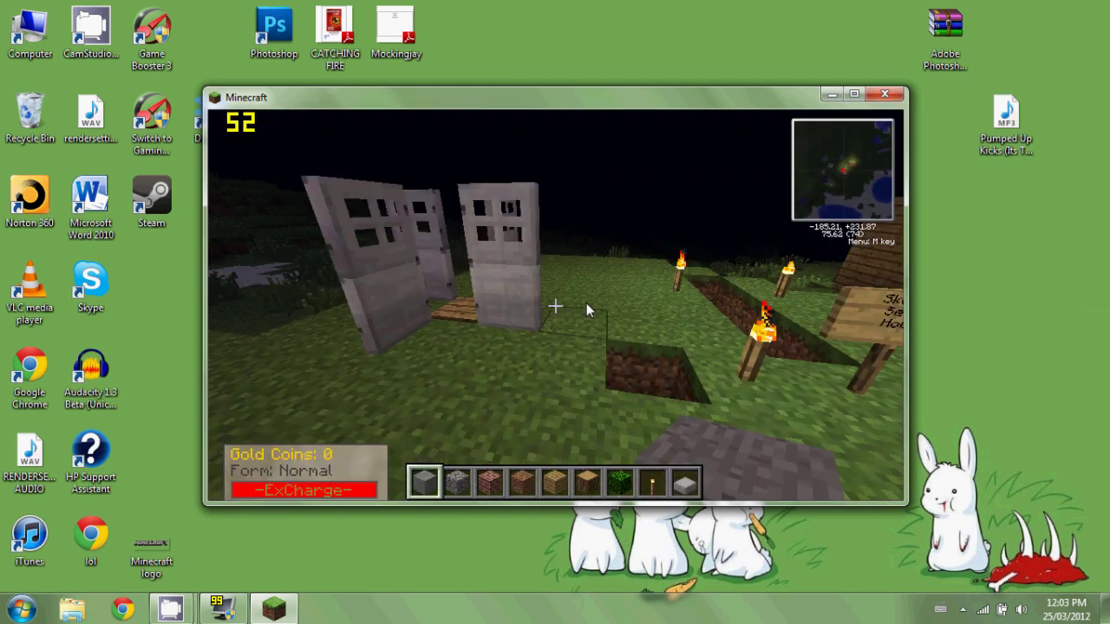
# - Walk to the Skuzzys Secret House sign, then back toward the iron doors and torches
pyautogui.press('s')
pyautogui.press('w')
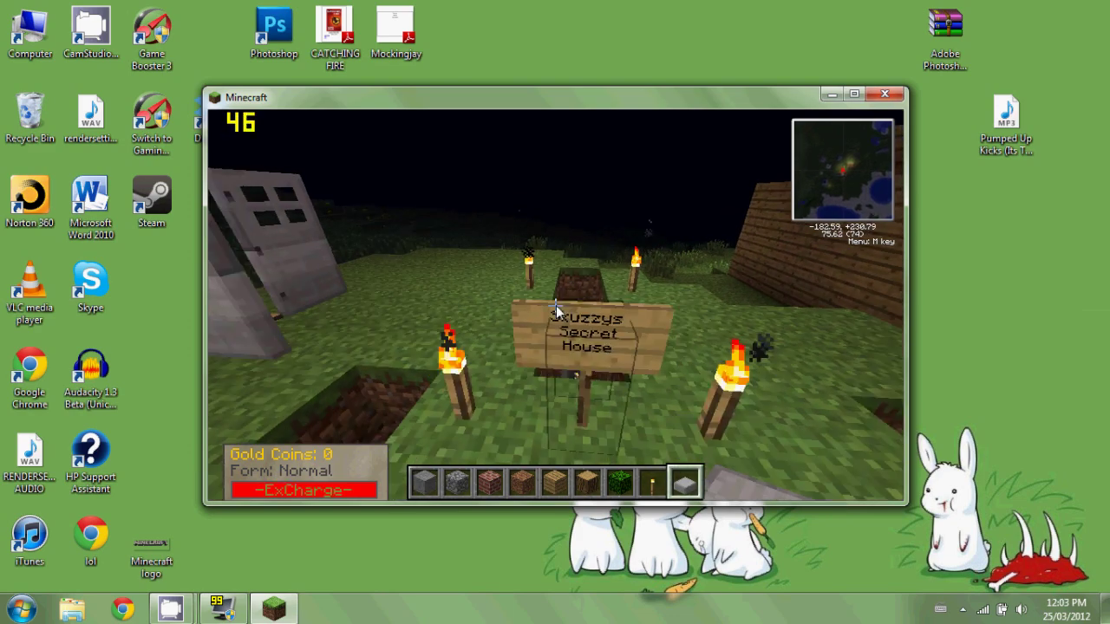
pyautogui.press('s')
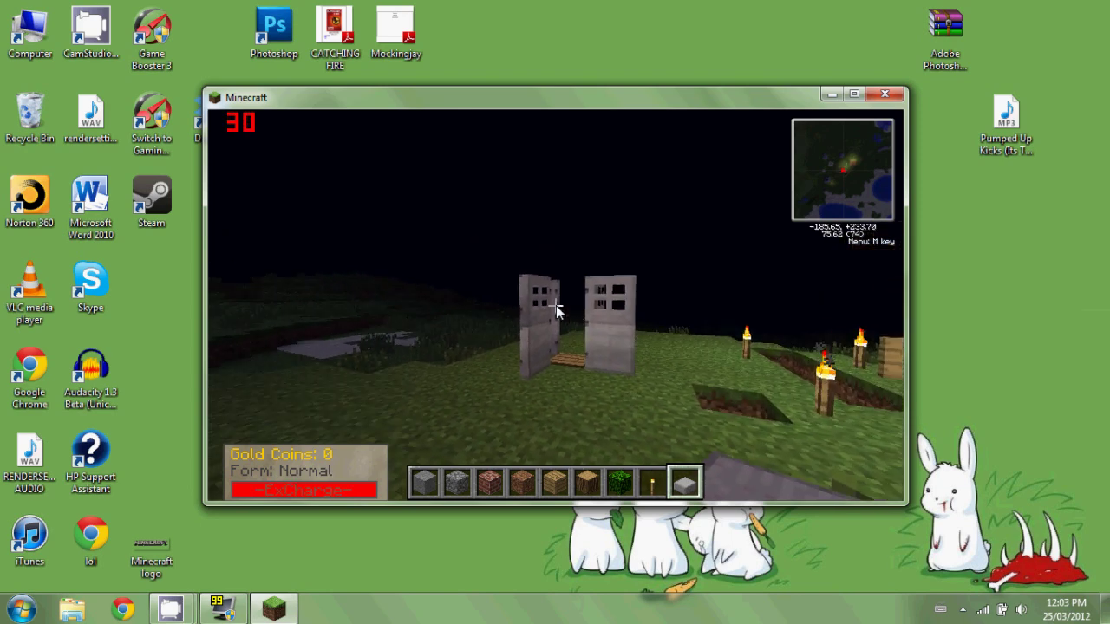
pyautogui.press('w')
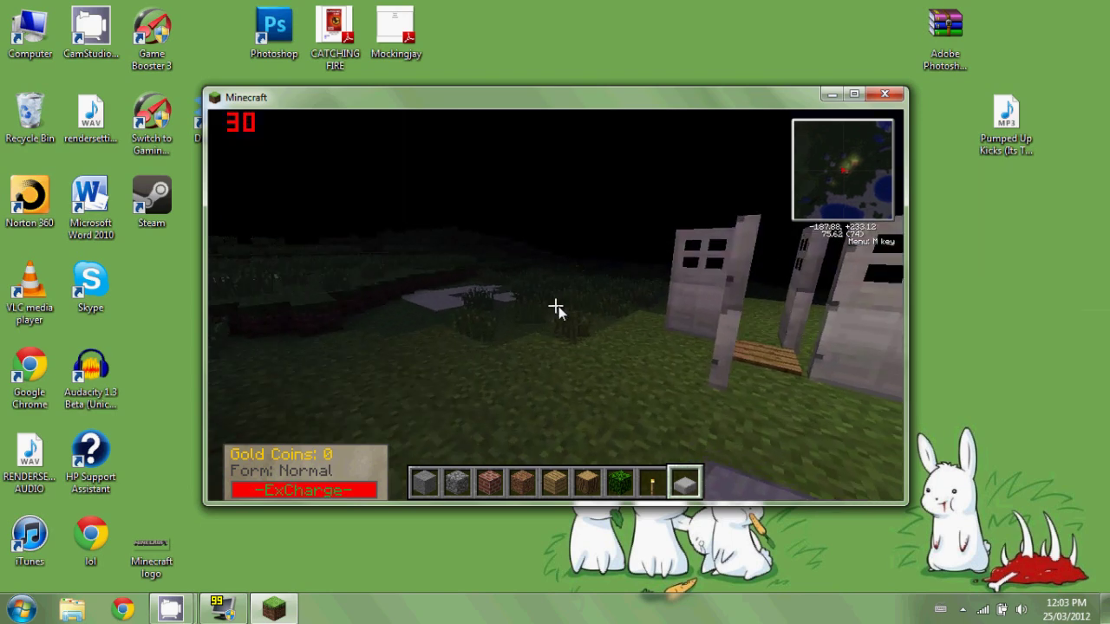
pyautogui.press('w')
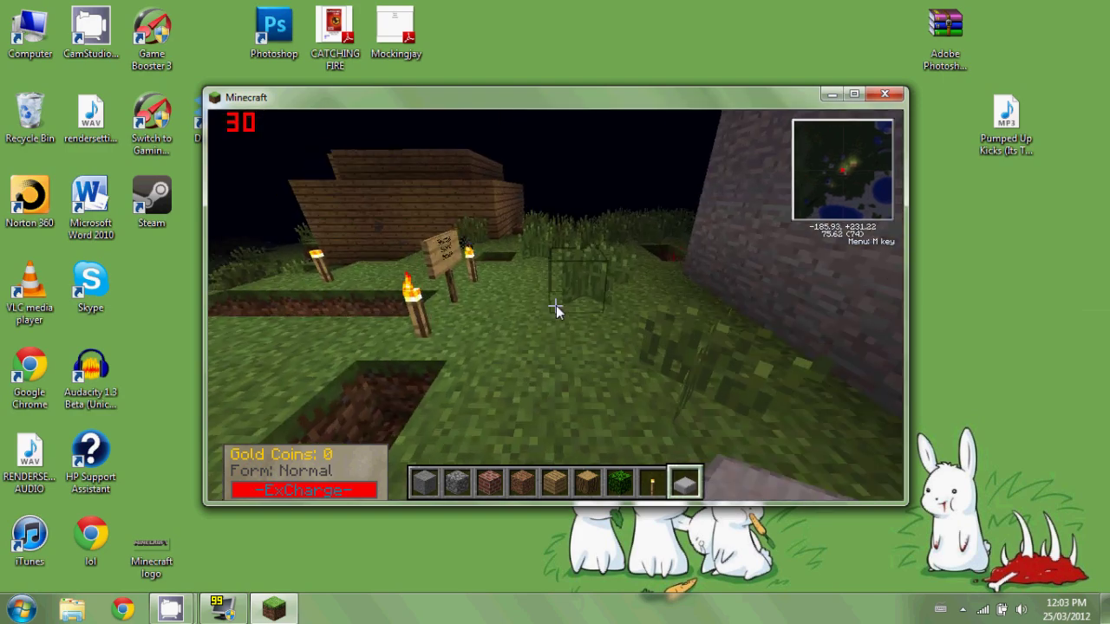
pyautogui.press('w')
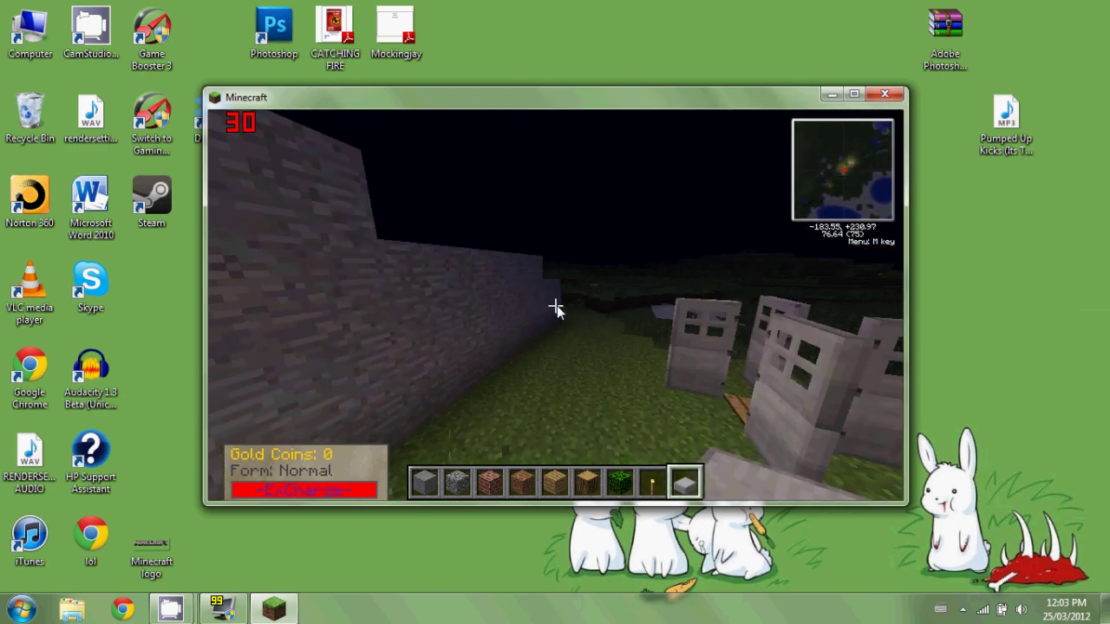
pyautogui.press('w')
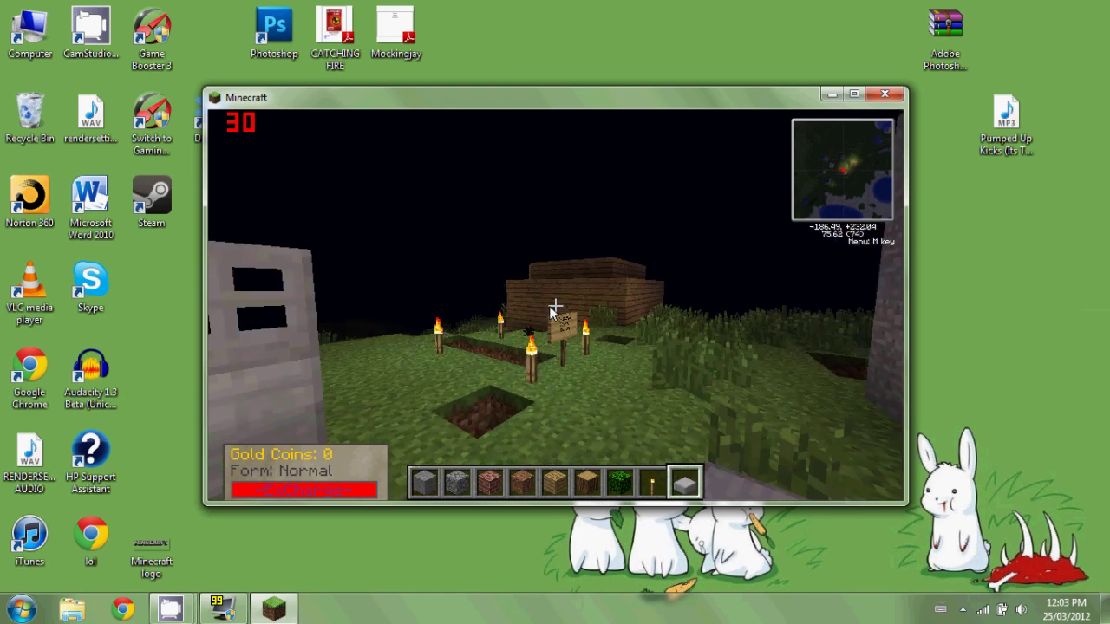
pyautogui.press('w')
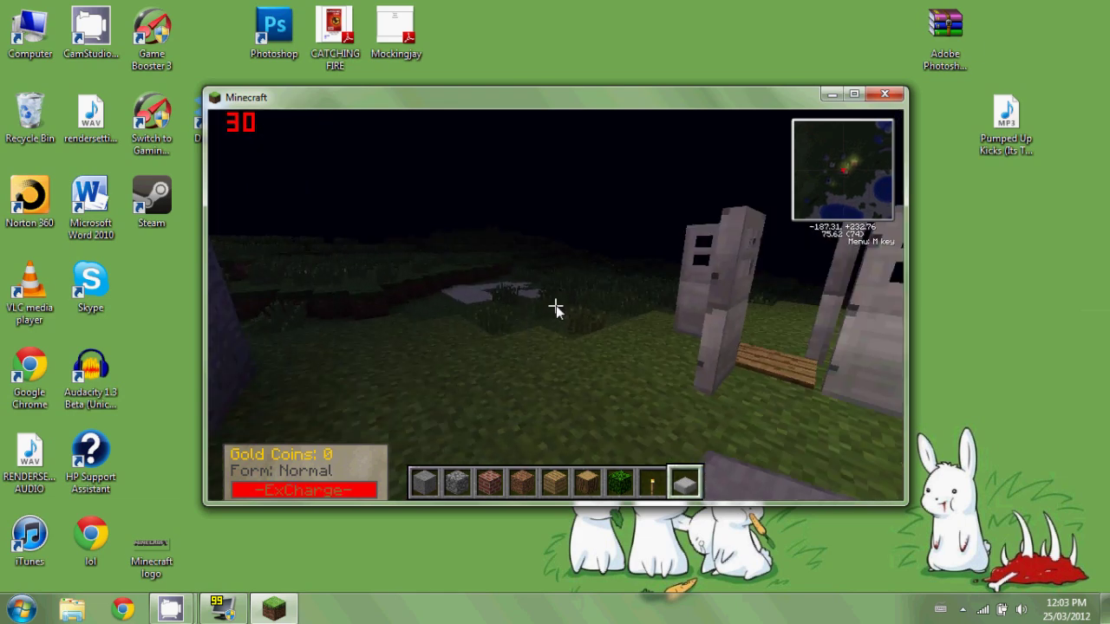
# - Walk along the stone wall and past the sign, then pause to the Game menu
pyautogui.moveTo(503, 329)
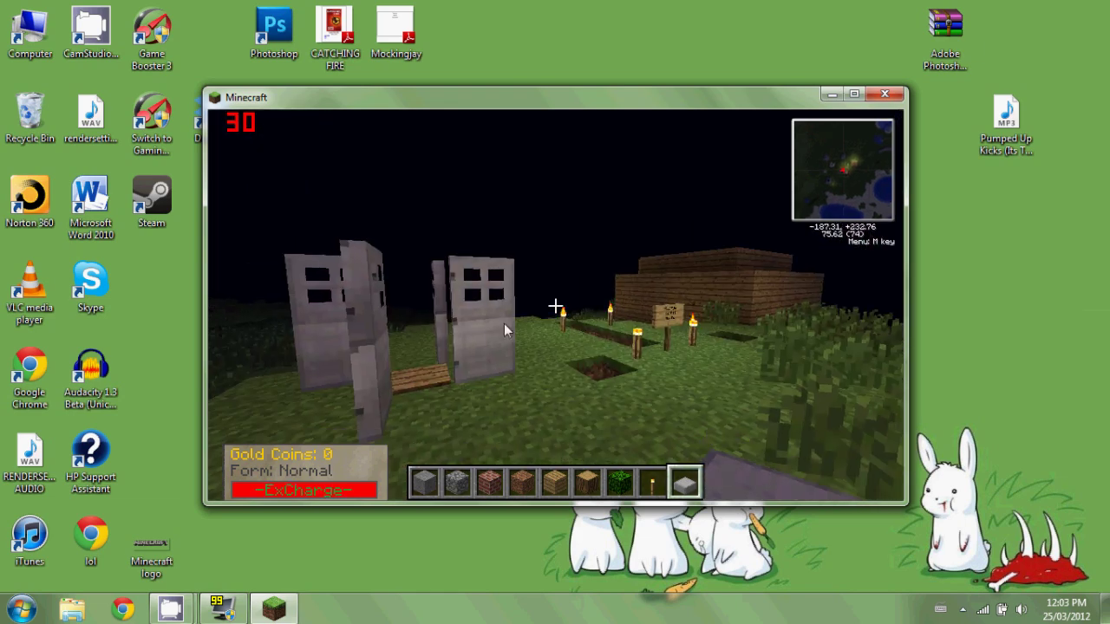
pyautogui.press('w')
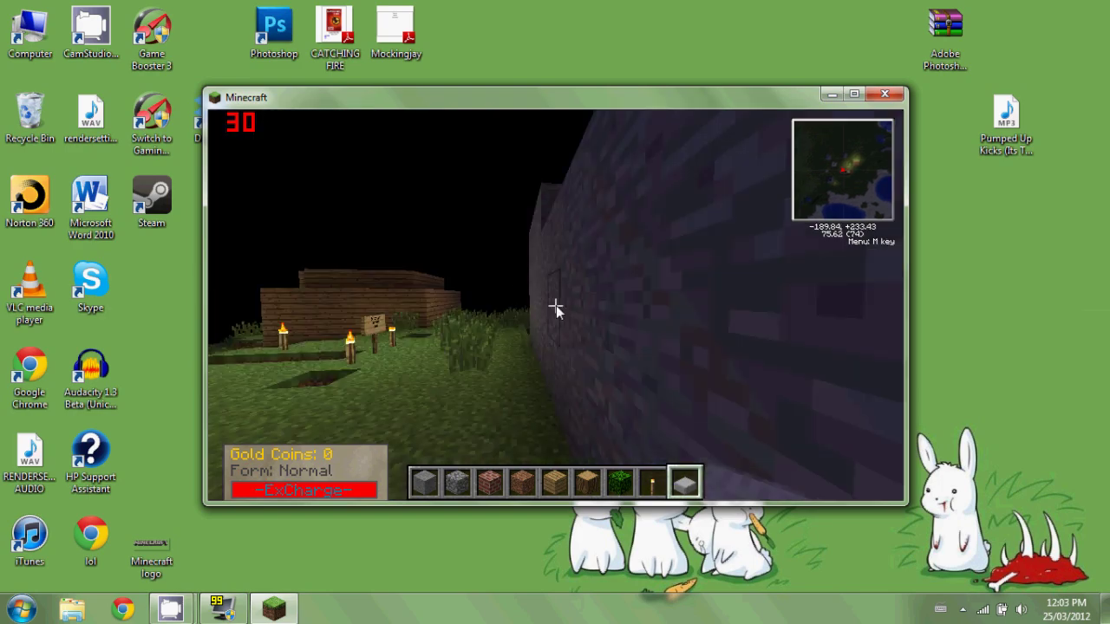
pyautogui.press('s')
pyautogui.press('w')
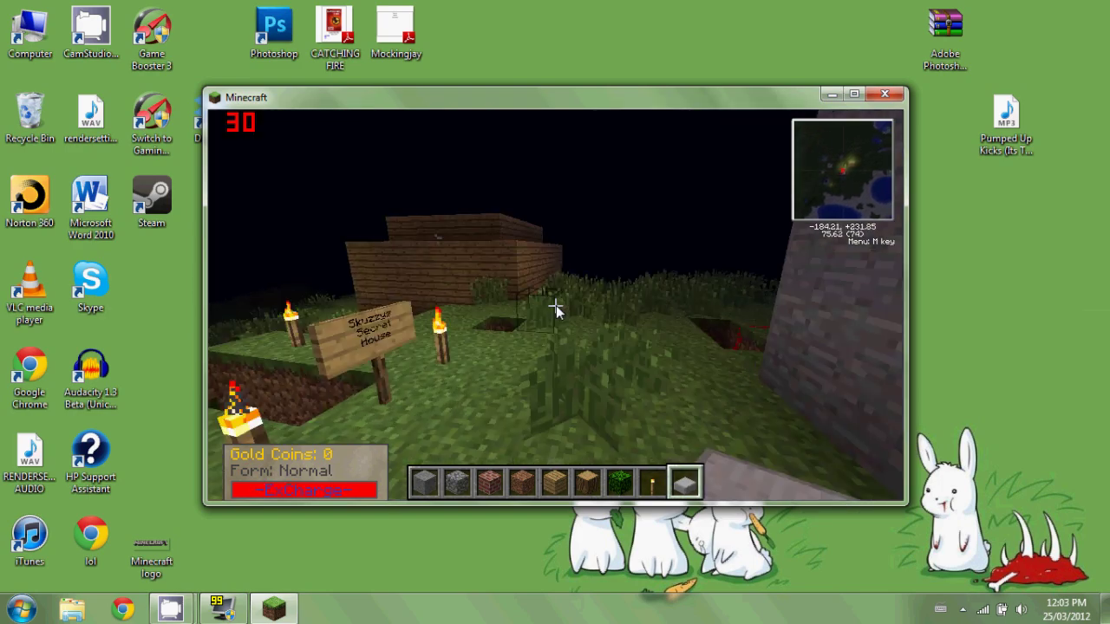
pyautogui.moveTo(556, 312)
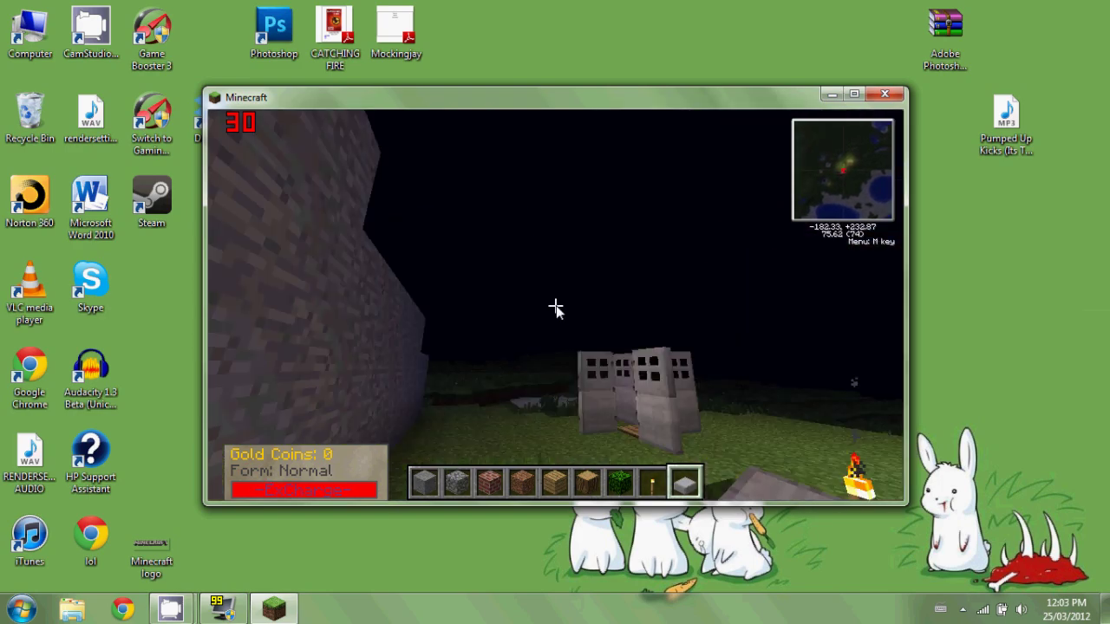
pyautogui.press('w')
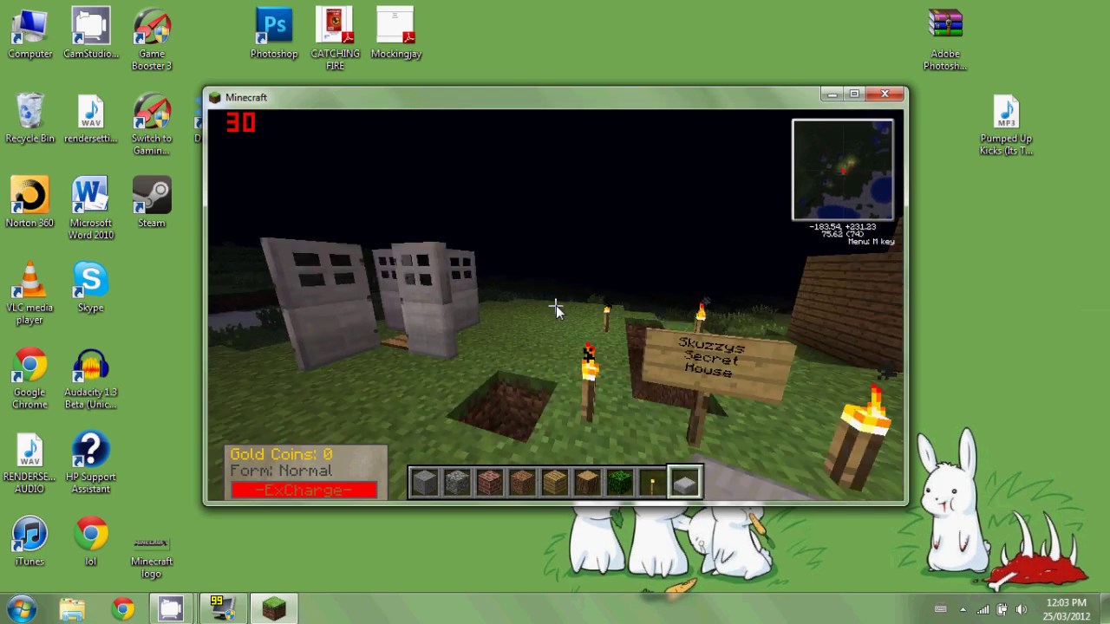
pyautogui.press('s')
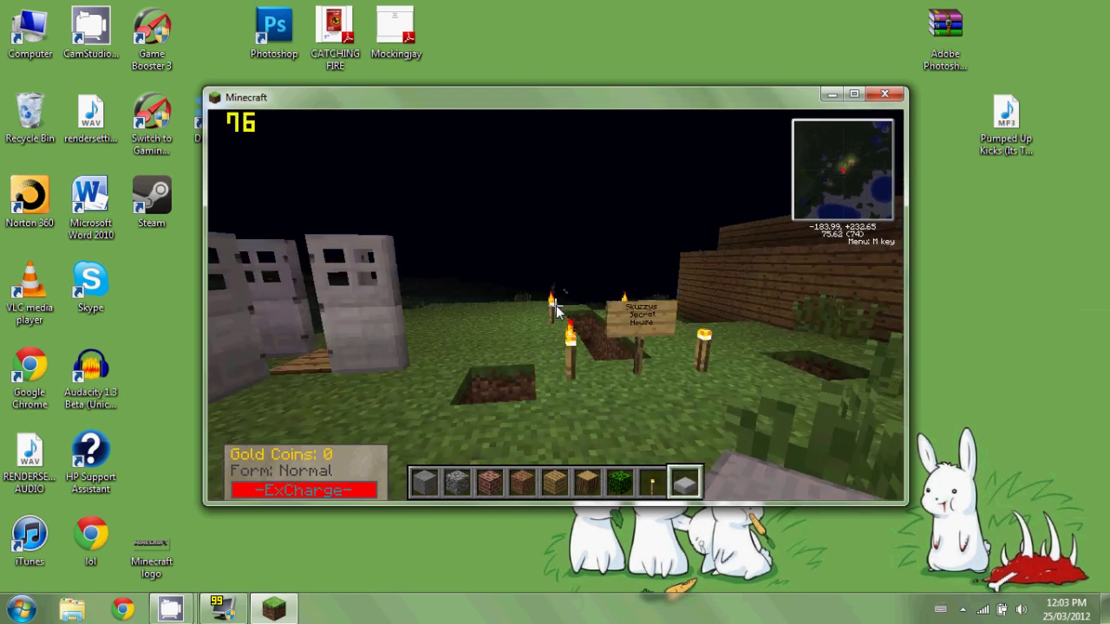
pyautogui.press('Escape')
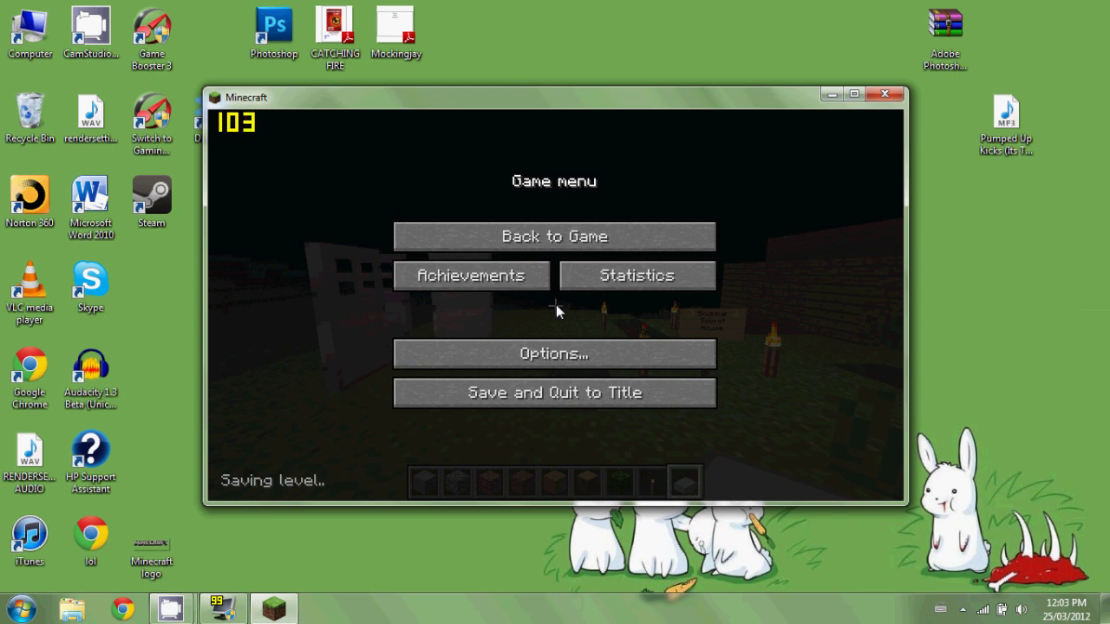
# - Save and quit Minecraft, close it, minimise CamStudio, and launch Vegas Pro 11.0
pyautogui.click(570, 391)
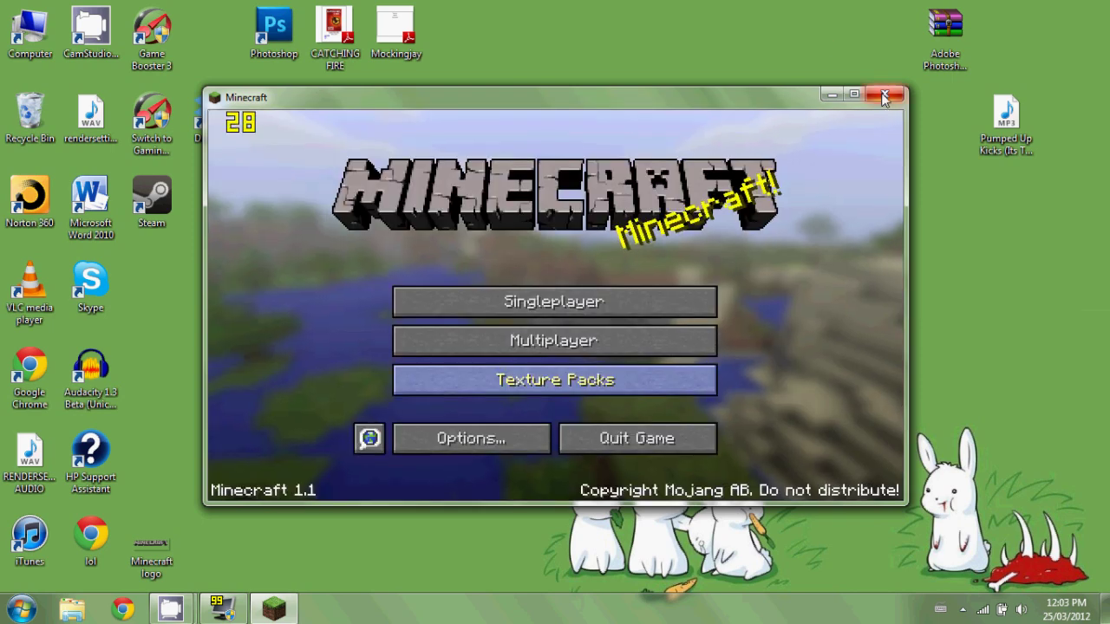
pyautogui.click(884, 93)
pyautogui.click(562, 190)
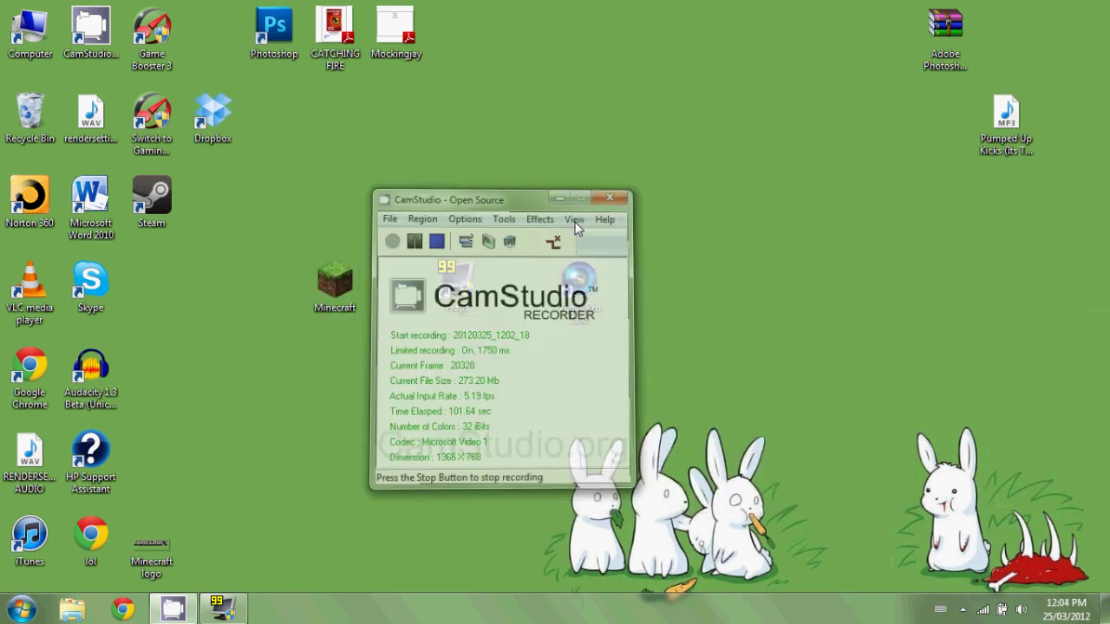
pyautogui.doubleClick(598, 288)
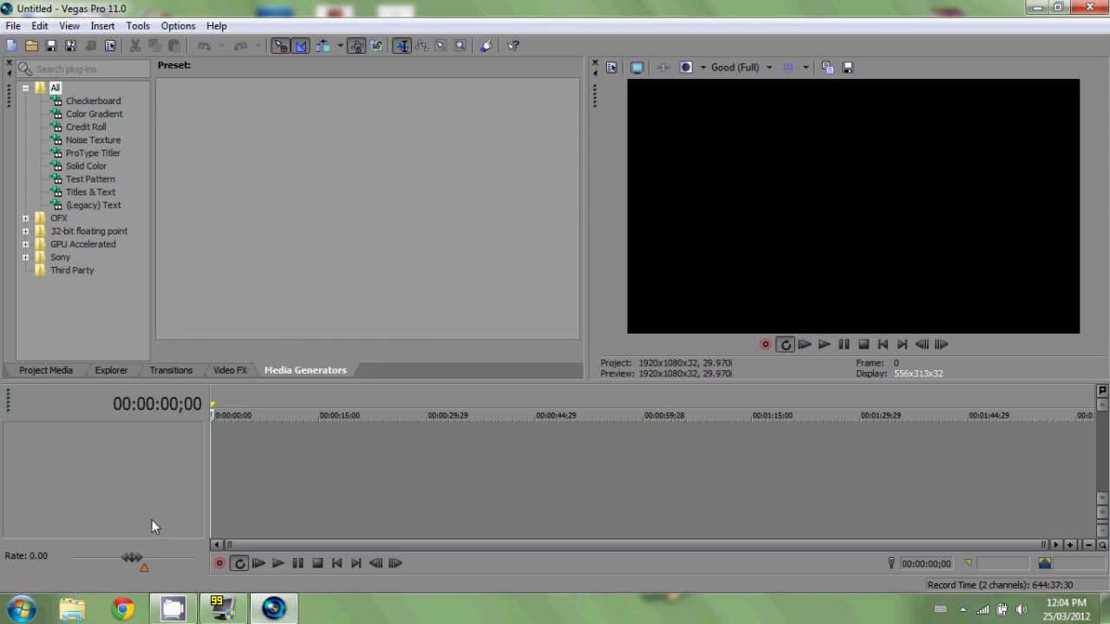
pyautogui.click(13, 26)
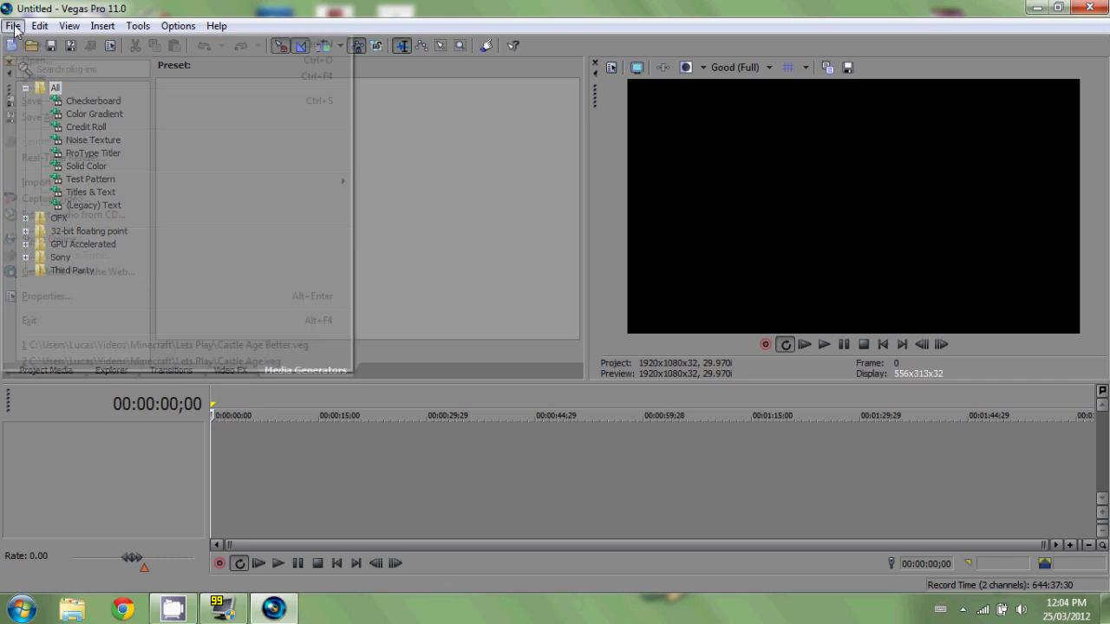
# - Start a new Vegas project with the HDV 720-30p template (1280x720, 29.970 fps)
pyautogui.click(39, 42)
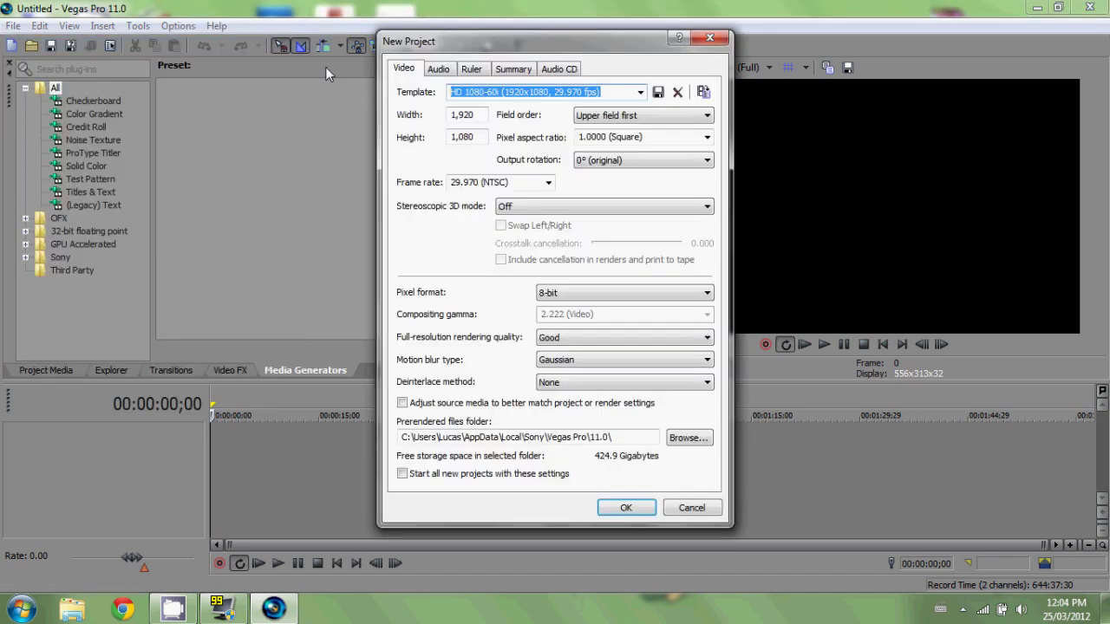
pyautogui.click(640, 92)
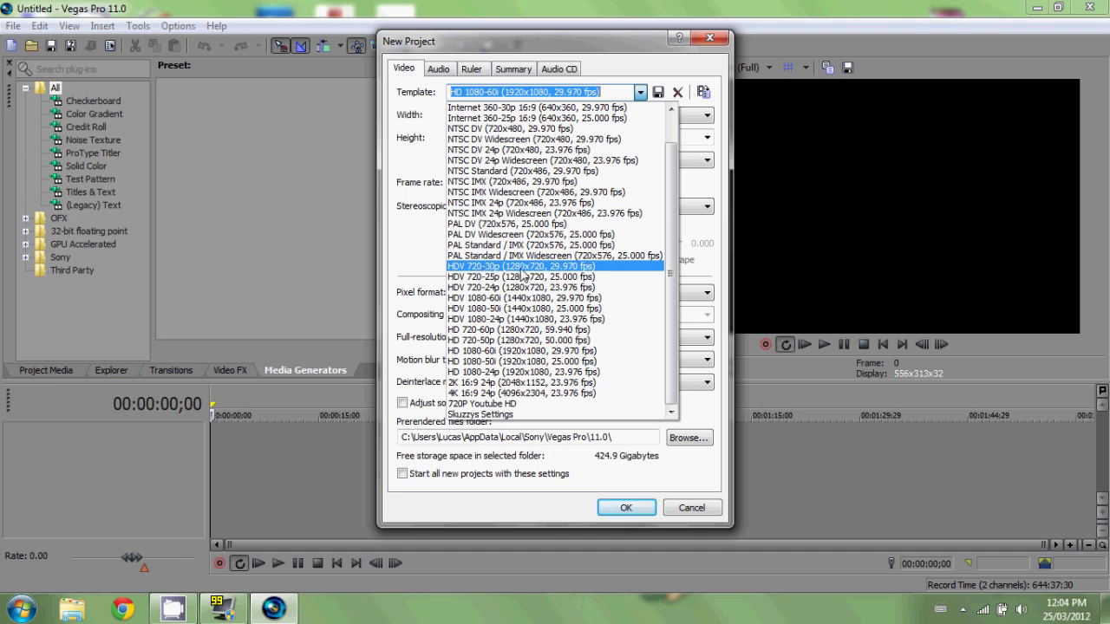
pyautogui.click(566, 266)
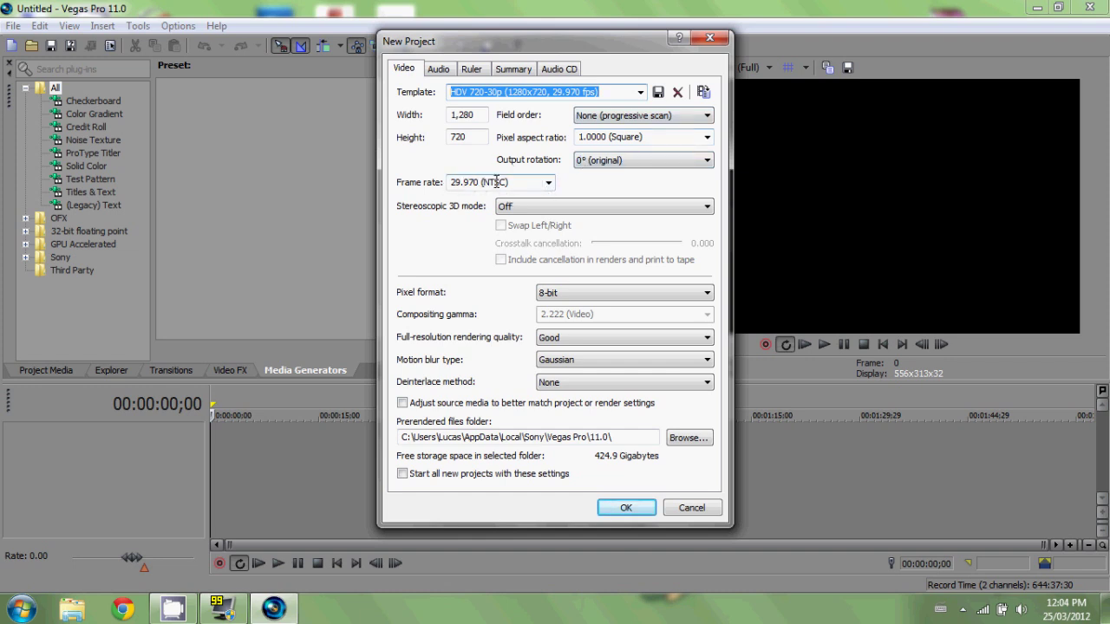
# - Keep the 29.970 frame rate and change full-resolution rendering quality from Good to Best
pyautogui.click(548, 182)
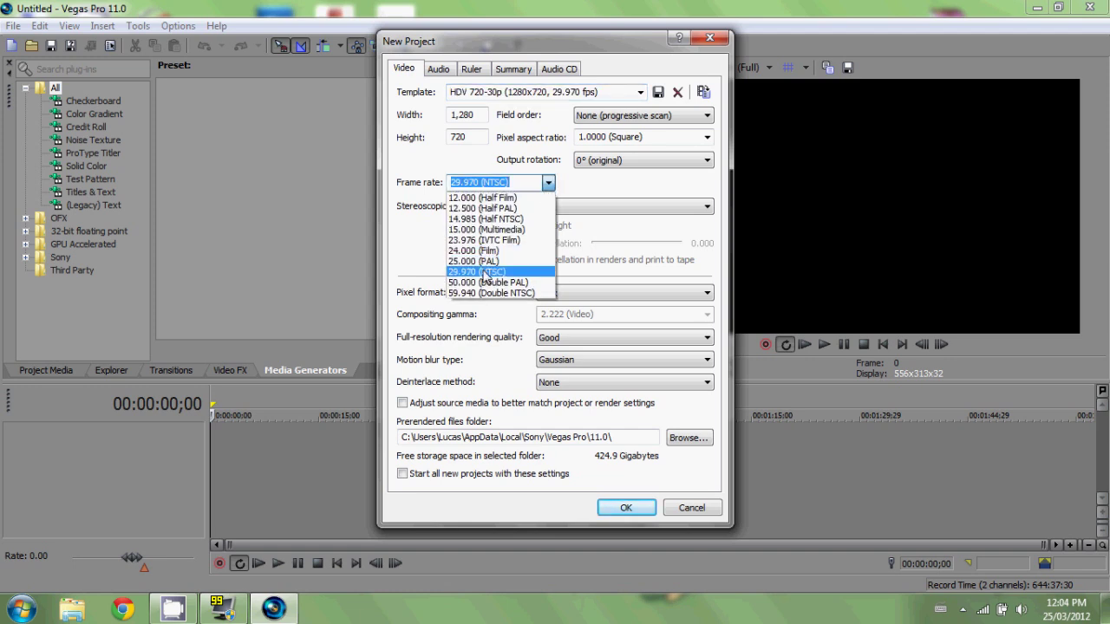
pyautogui.click(486, 274)
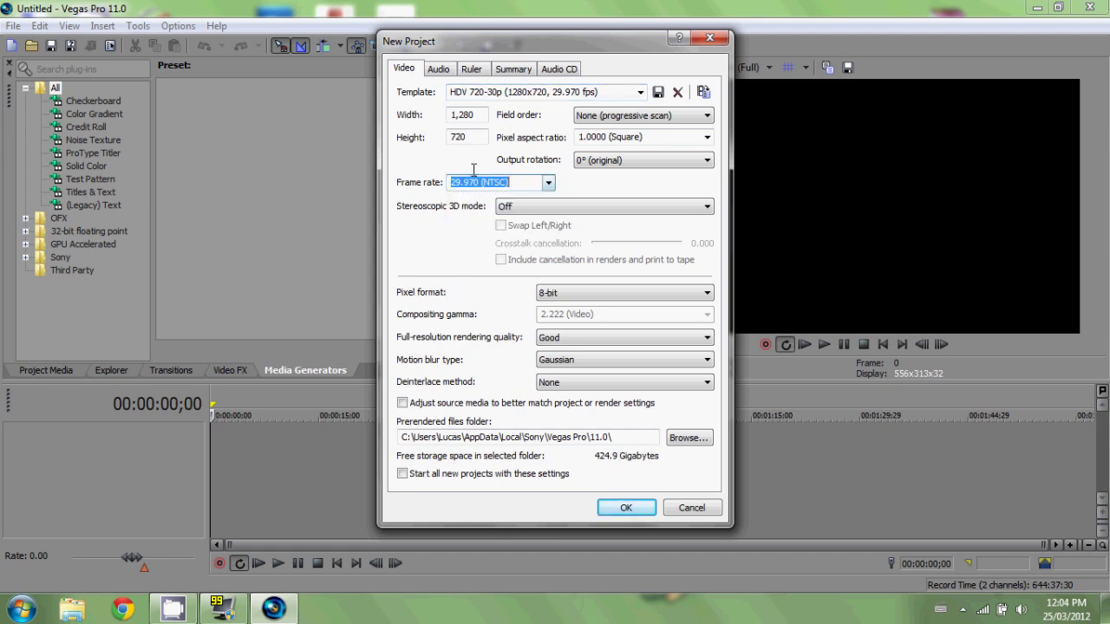
pyautogui.click(482, 183)
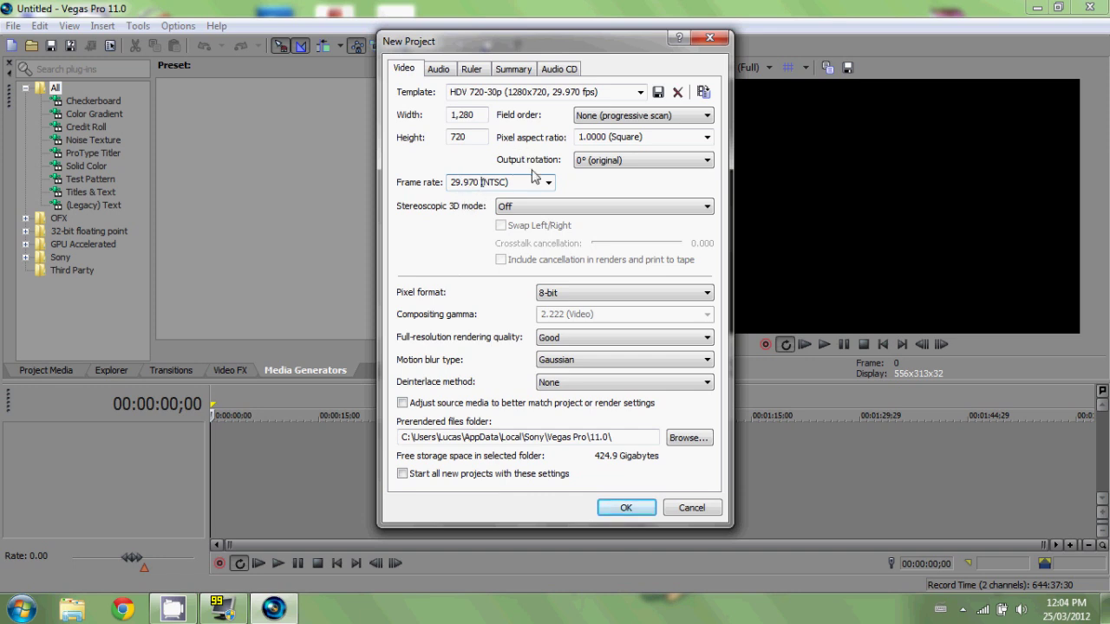
pyautogui.click(548, 342)
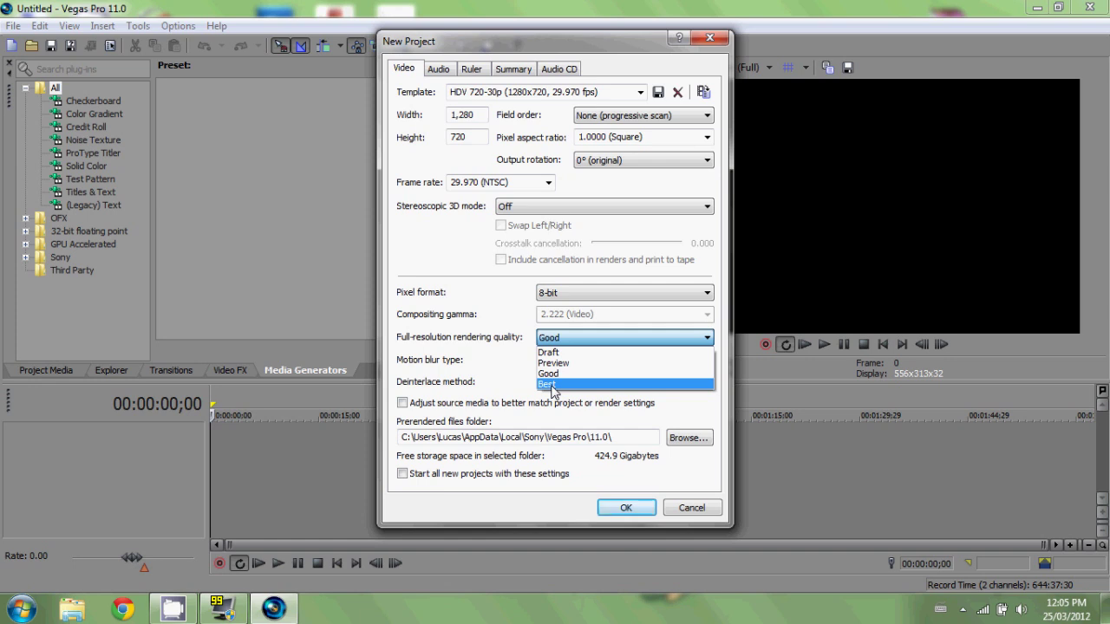
pyautogui.click(550, 374)
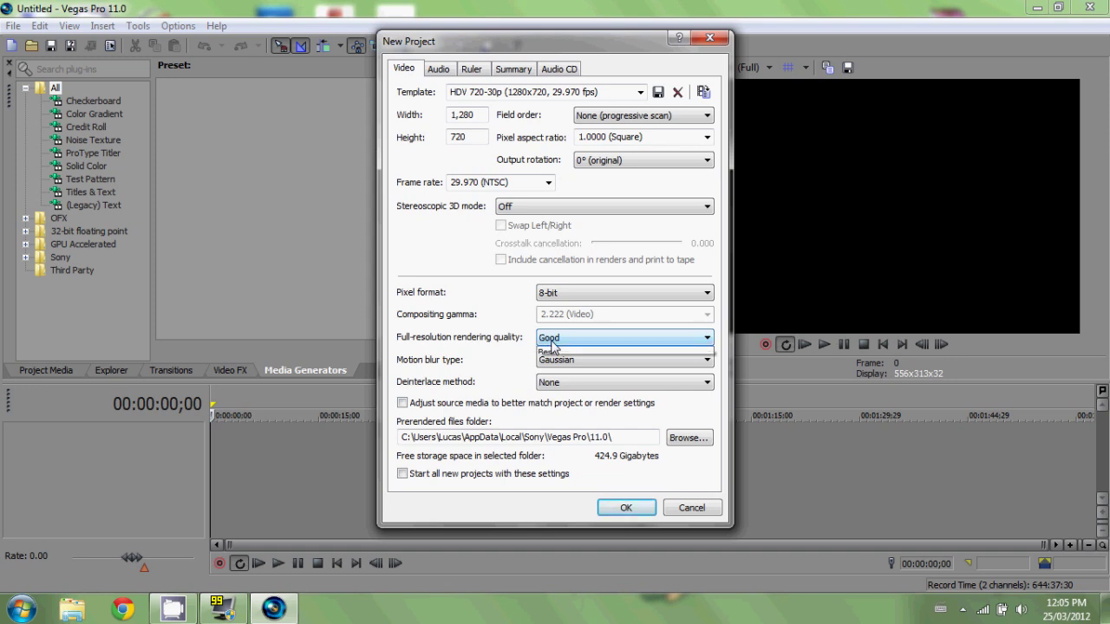
pyautogui.click(550, 344)
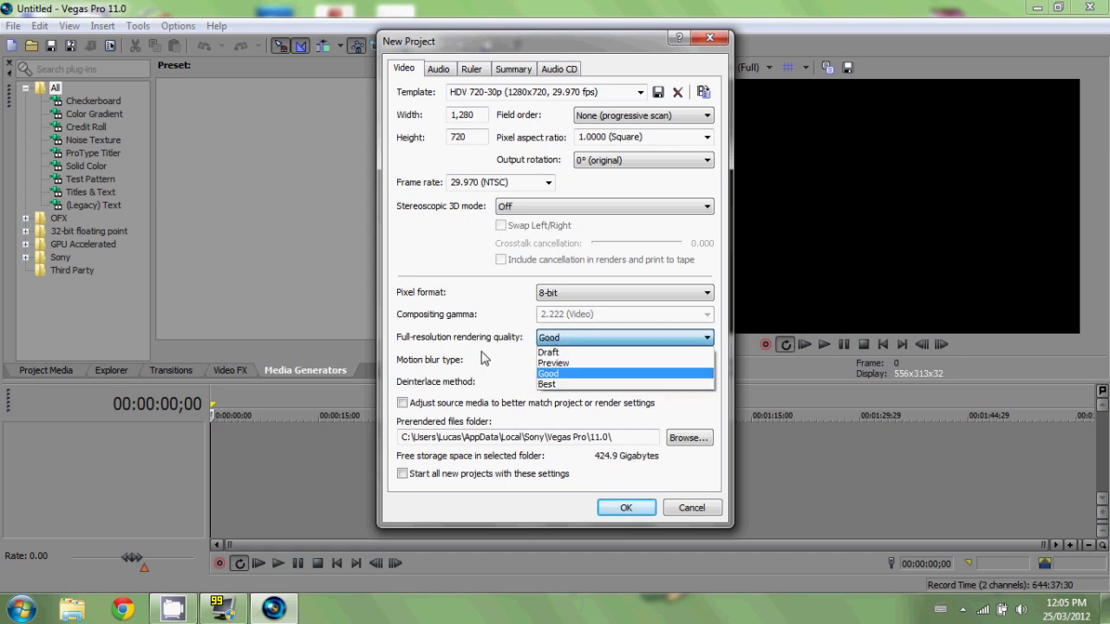
pyautogui.click(550, 385)
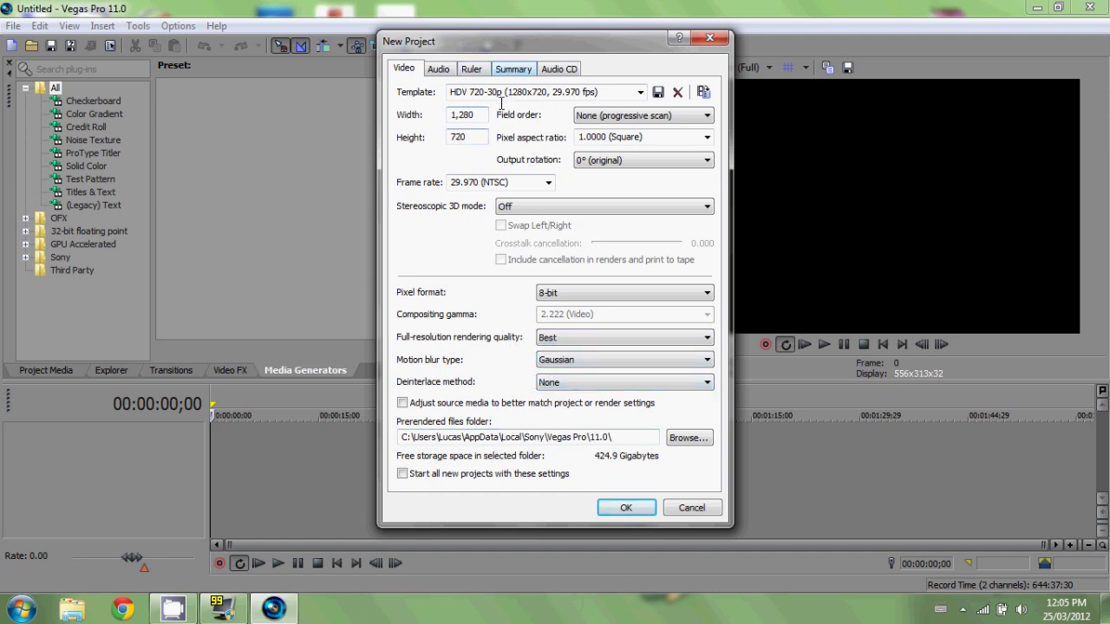
pyautogui.click(605, 91)
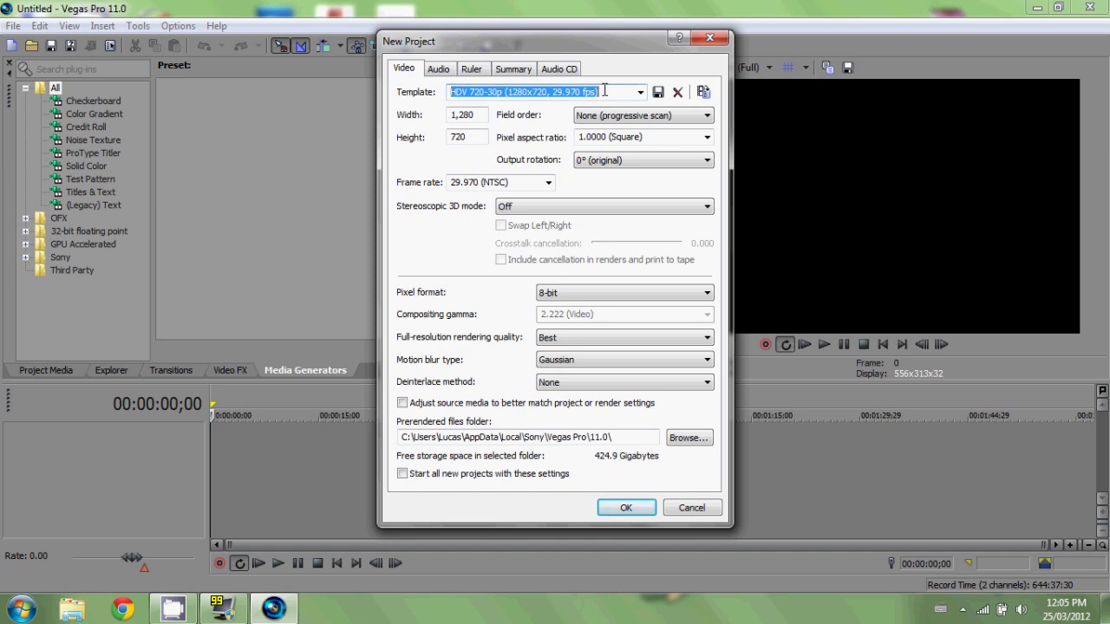
# - Save the 1280x720 settings as template 'Skuzzy Settings YES' and accept them for the project
pyautogui.write('Skuzzy Settings YES')
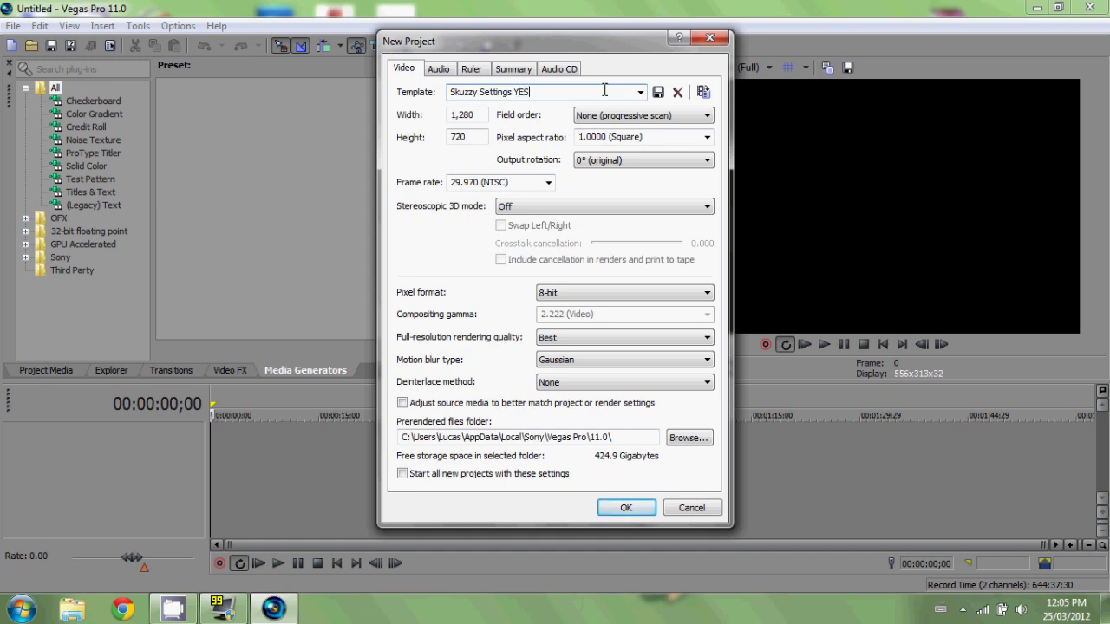
pyautogui.click(658, 92)
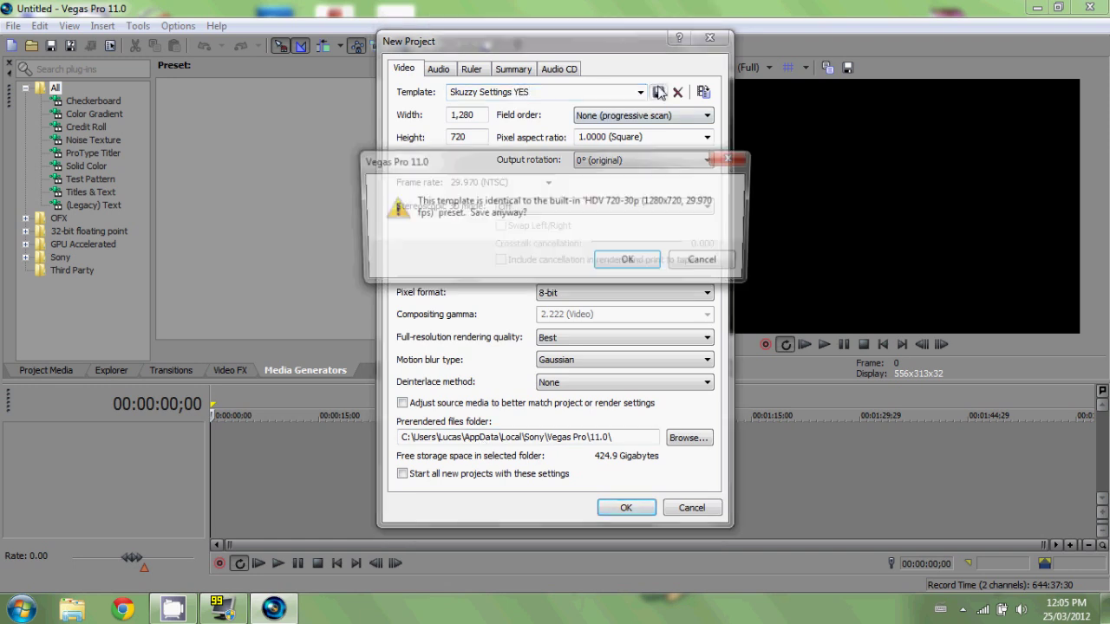
pyautogui.click(639, 262)
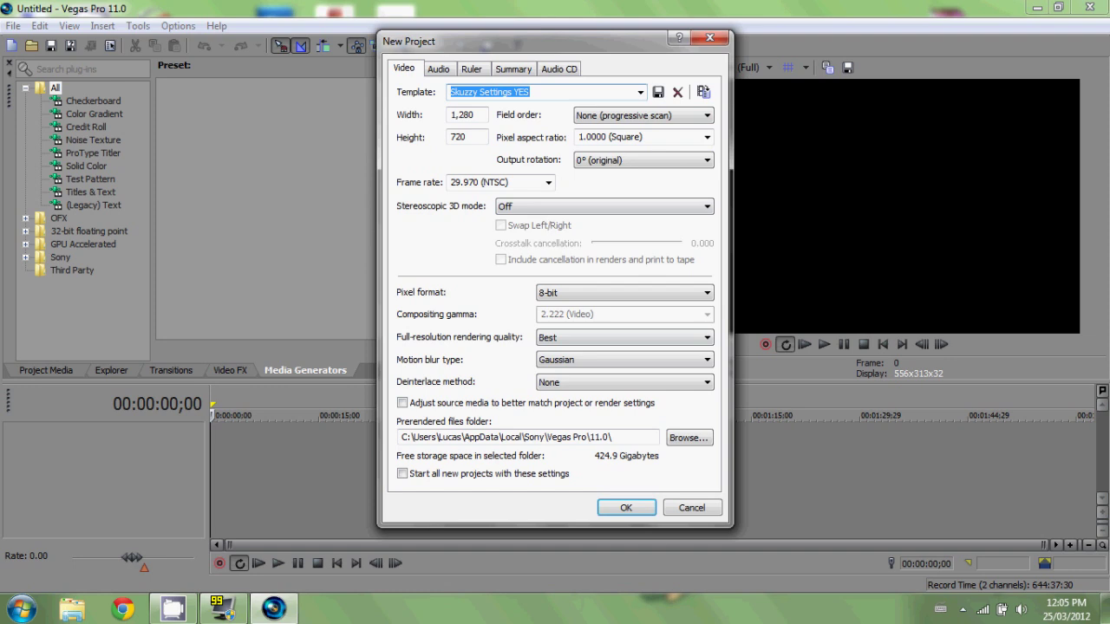
pyautogui.click(640, 503)
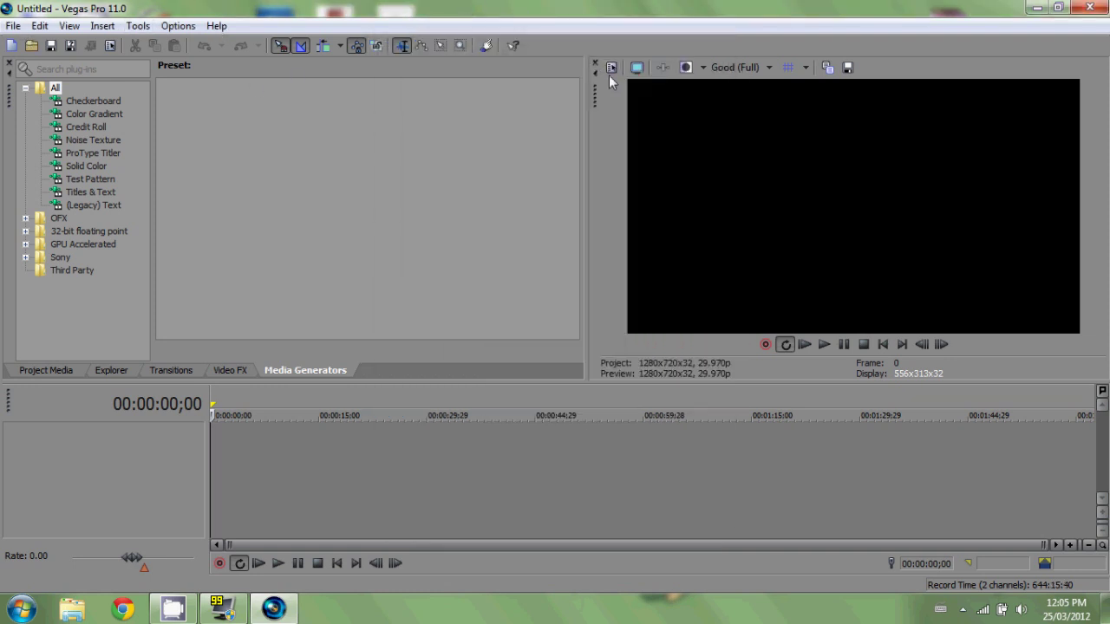
# - Check the project's video properties, reopening them with Alt+Enter, and close them again
pyautogui.click(609, 74)
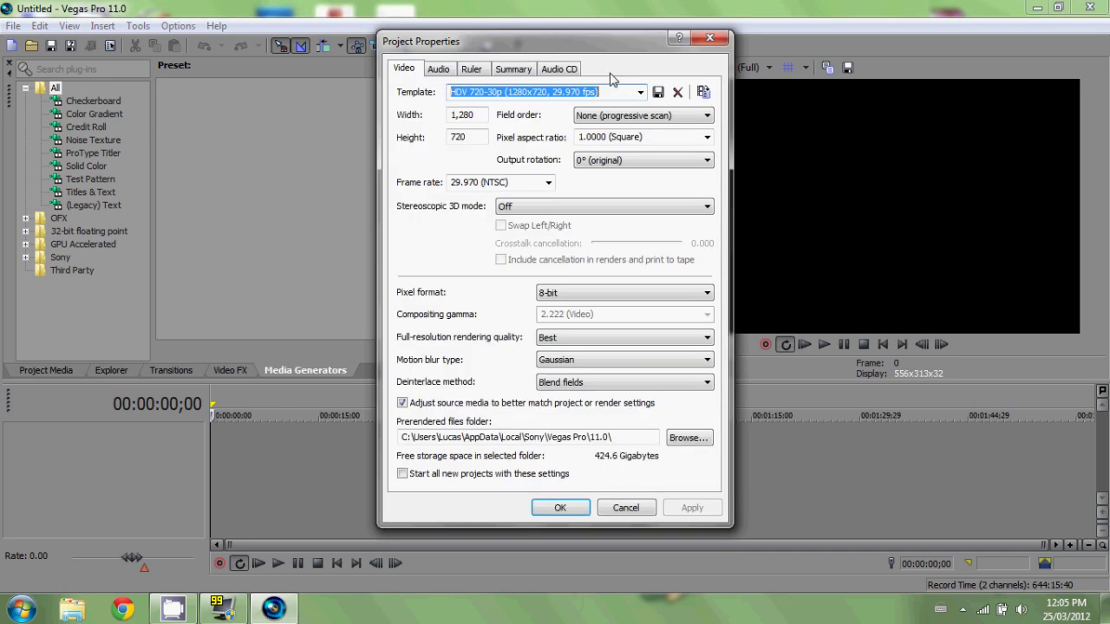
pyautogui.click(709, 39)
pyautogui.hotkey('alt', 'Return')
pyautogui.click(709, 39)
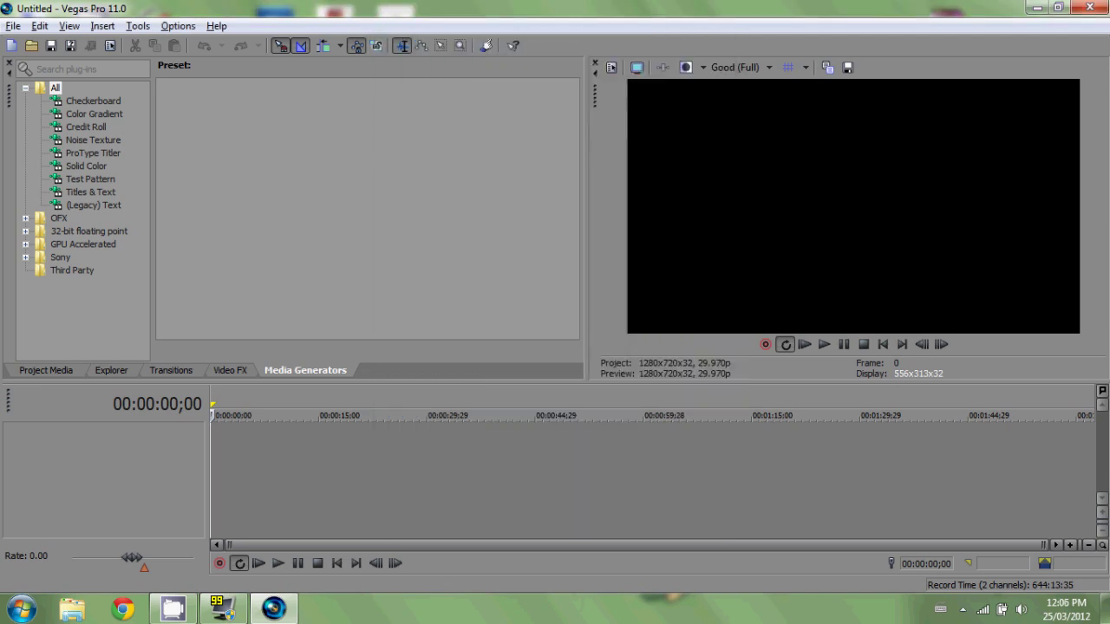
pyautogui.click(72, 609)
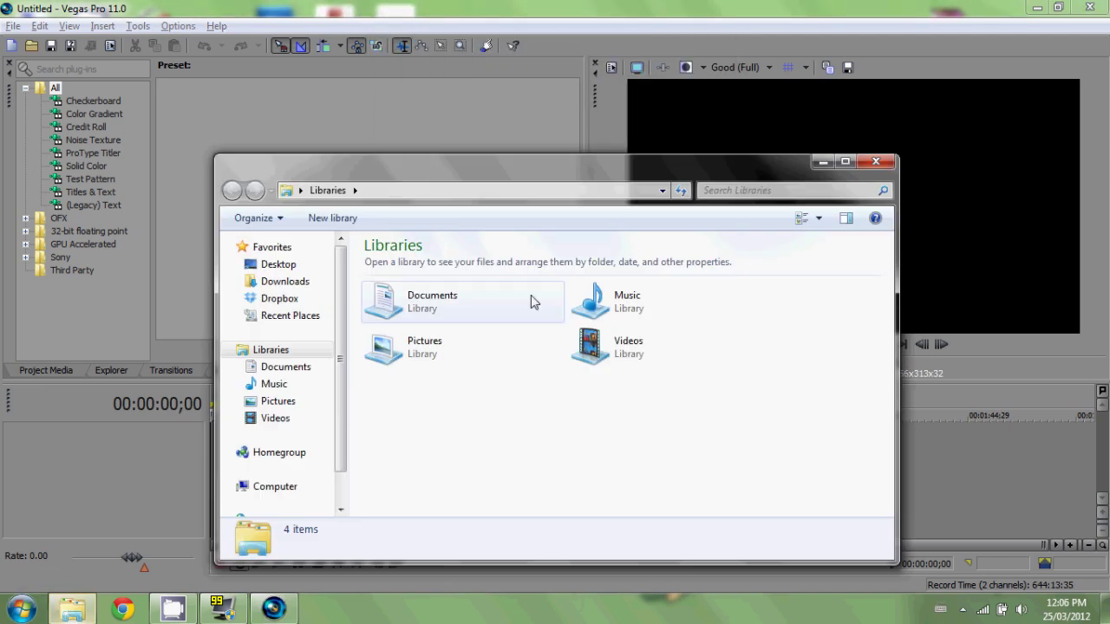
pyautogui.doubleClick(596, 349)
pyautogui.doubleClick(576, 334)
pyautogui.scroll(-10, 609, 368)
pyautogui.click(825, 490)
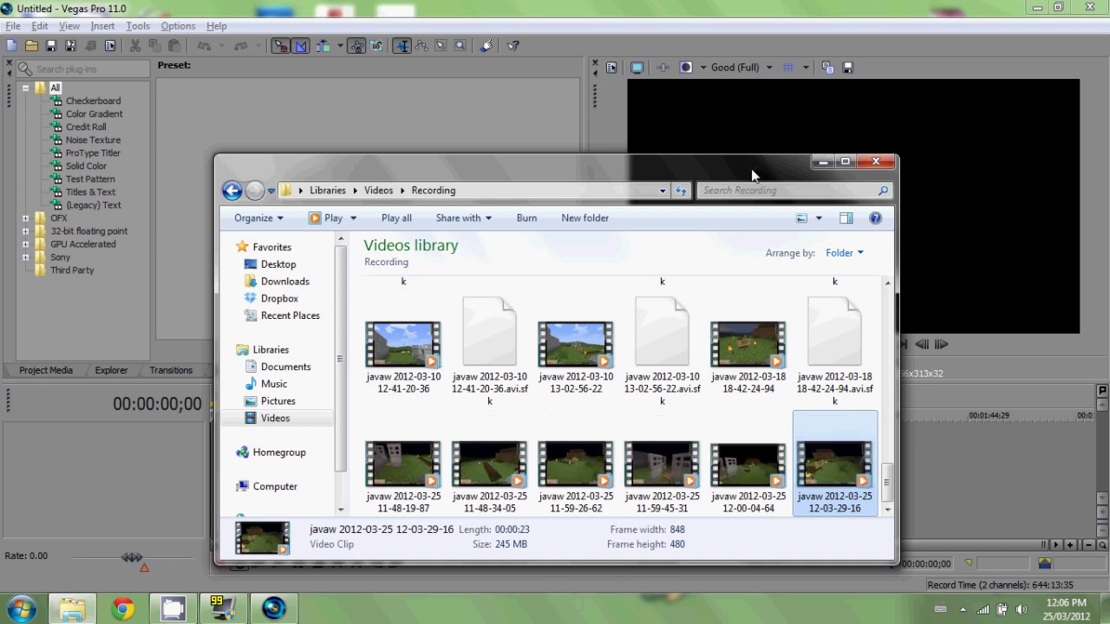
pyautogui.moveTo(761, 167); pyautogui.dragTo(808, 189)
pyautogui.moveTo(751, 327); pyautogui.dragTo(333, 31)
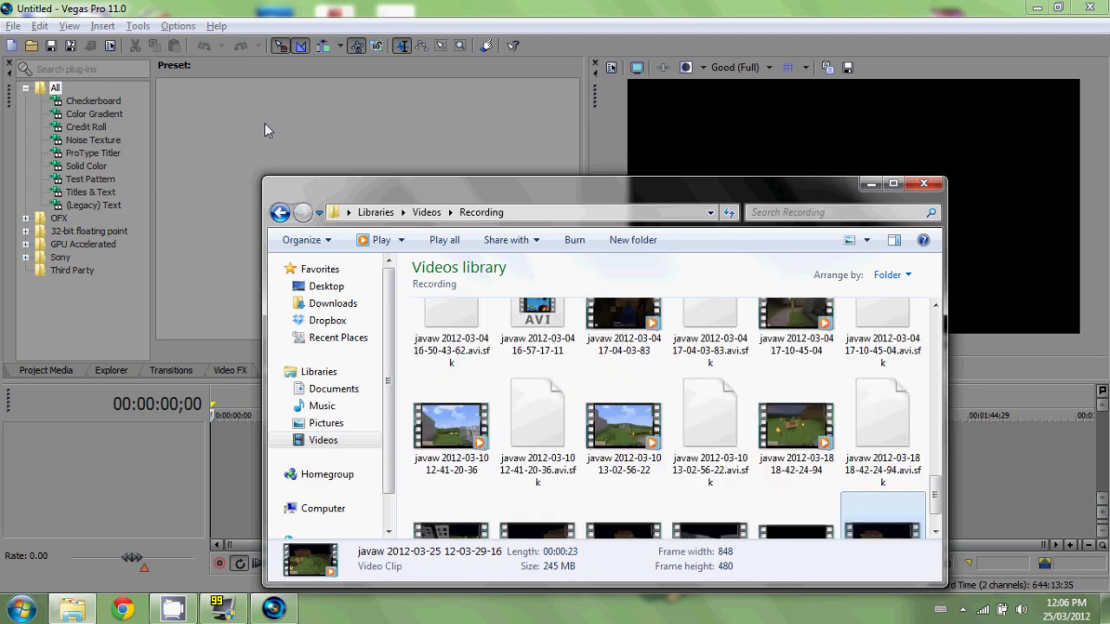
pyautogui.moveTo(221, 431); pyautogui.dragTo(195, 445)
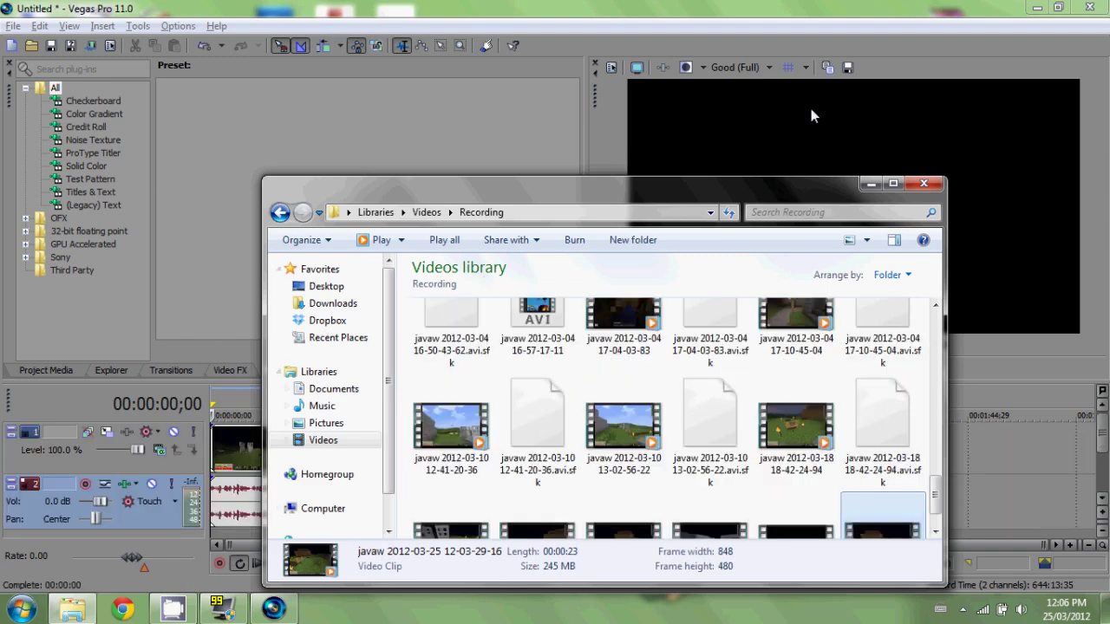
pyautogui.click(923, 184)
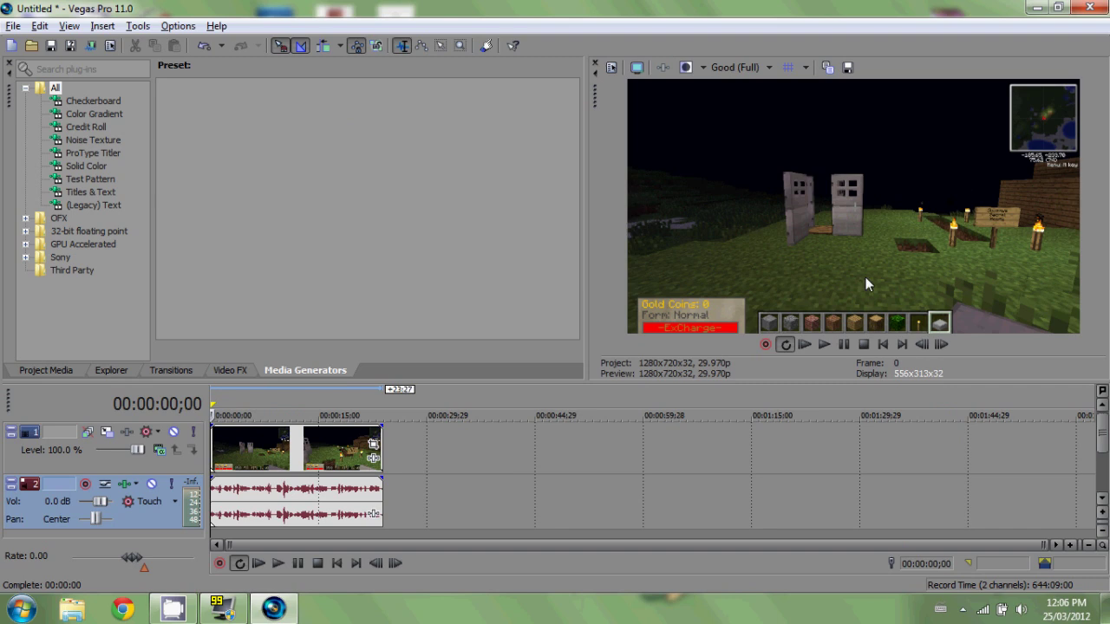
# - Stop the preview, split the clip at the playhead and delete its tail
pyautogui.click(843, 345)
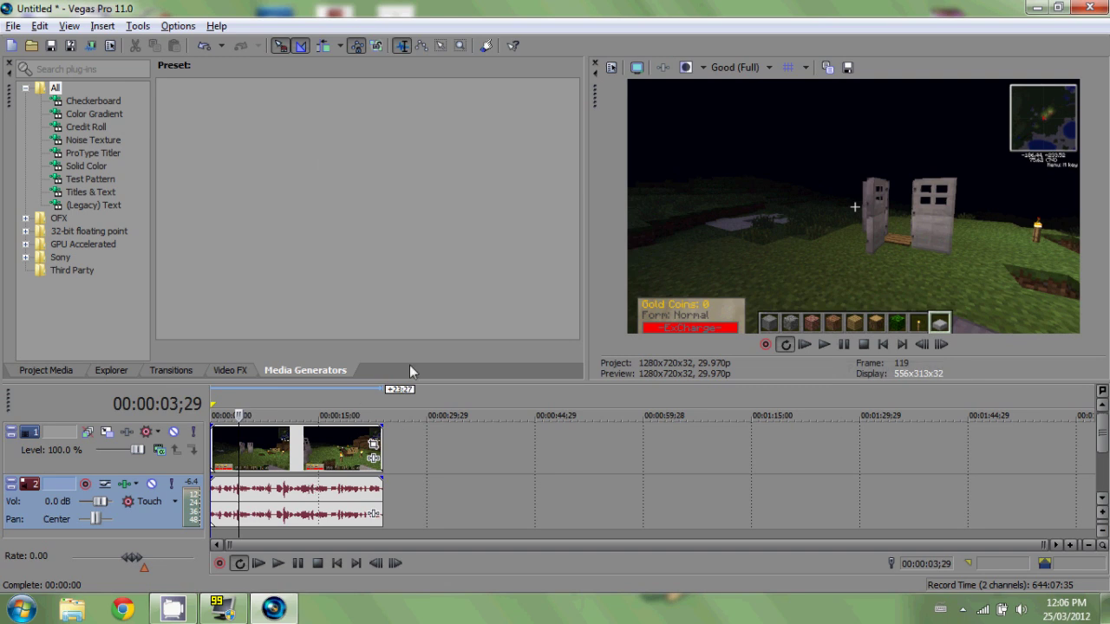
pyautogui.click(347, 454)
pyautogui.press('s')
pyautogui.click(355, 466)
pyautogui.press('Delete')
# - Split the clip at 08;14 and move the second piece later, leaving a gap
pyautogui.click(276, 463)
pyautogui.press('s')
pyautogui.moveTo(276, 463); pyautogui.dragTo(323, 463)
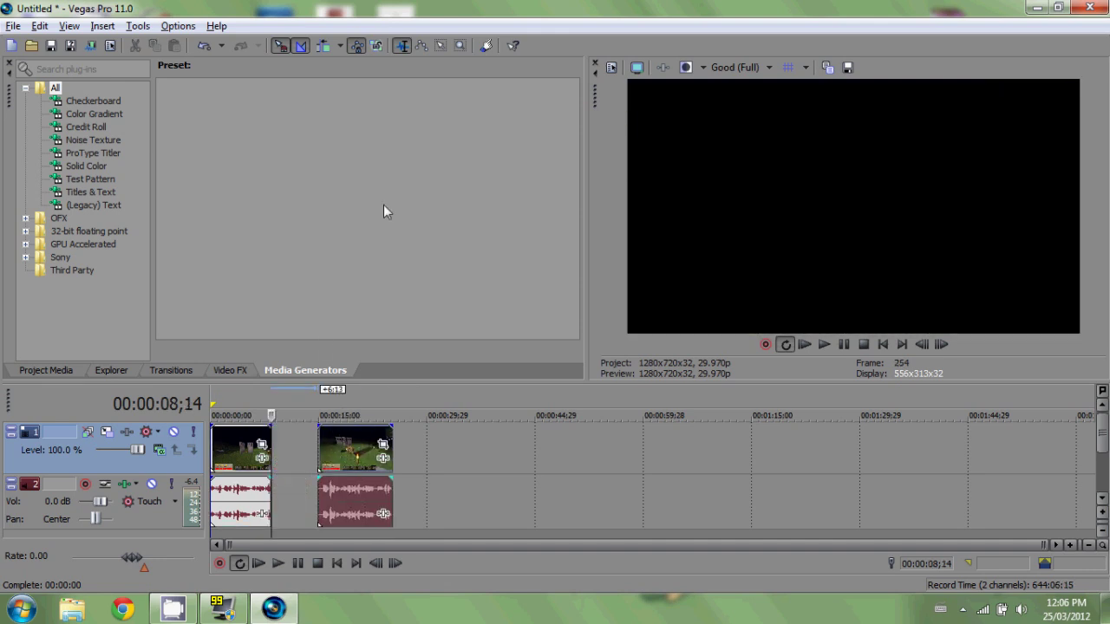
pyautogui.click(432, 459)
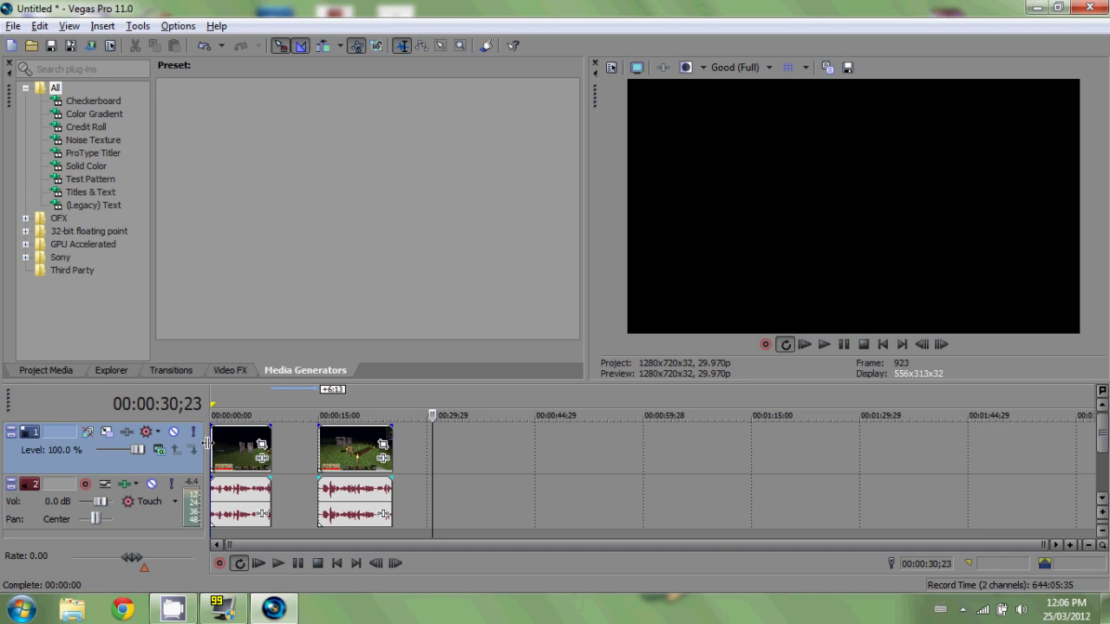
# - Turn off Maintain aspect ratio in the first clip's properties
pyautogui.rightClick(230, 459)
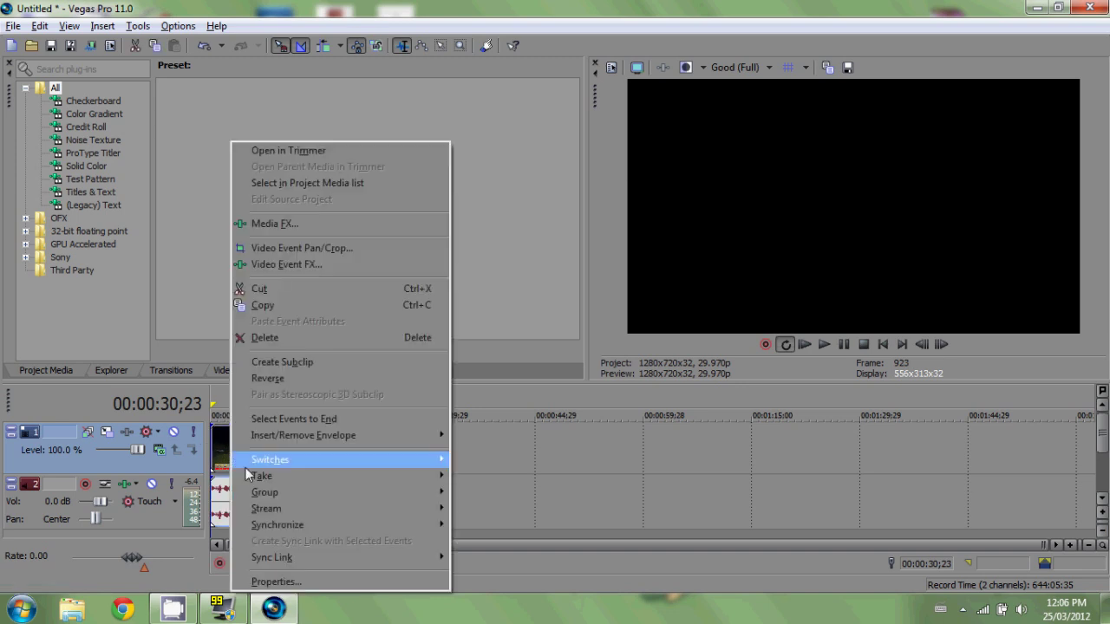
pyautogui.click(268, 575)
pyautogui.click(454, 191)
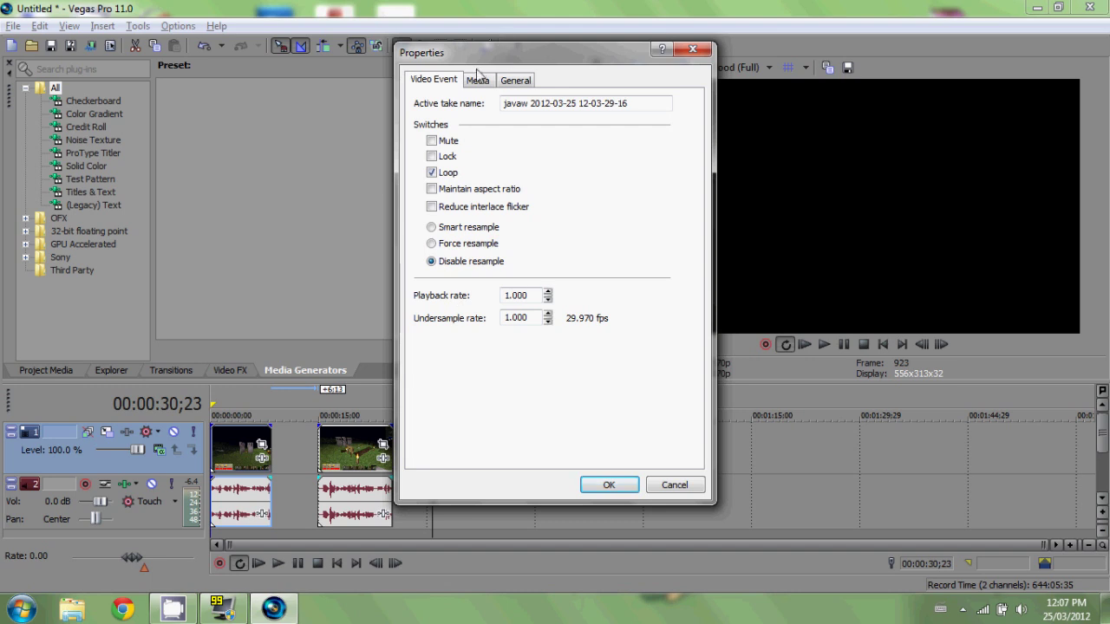
pyautogui.click(611, 483)
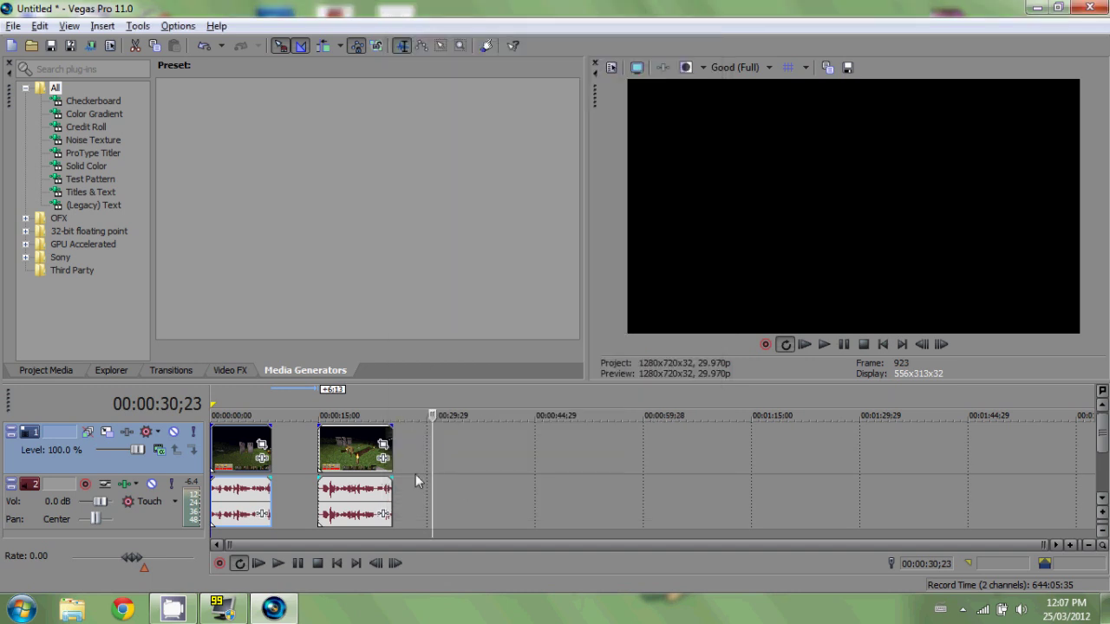
# - Set the second clip to force resampling
pyautogui.rightClick(331, 463)
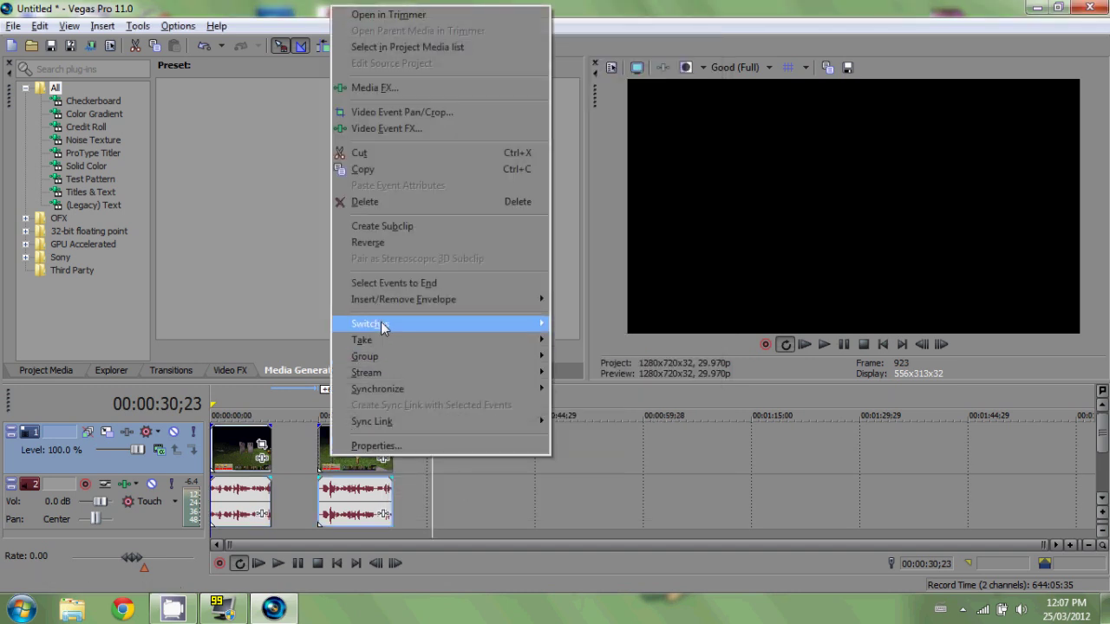
pyautogui.moveTo(382, 325)
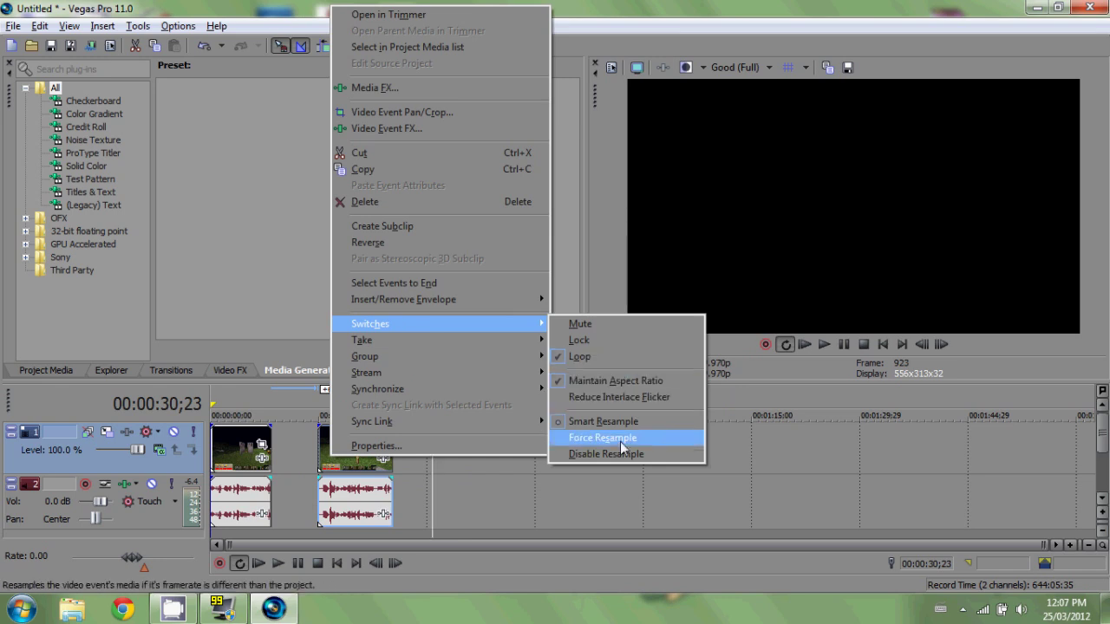
pyautogui.click(210, 222)
# - Review the first clip's properties and copy the clip
pyautogui.click(230, 469)
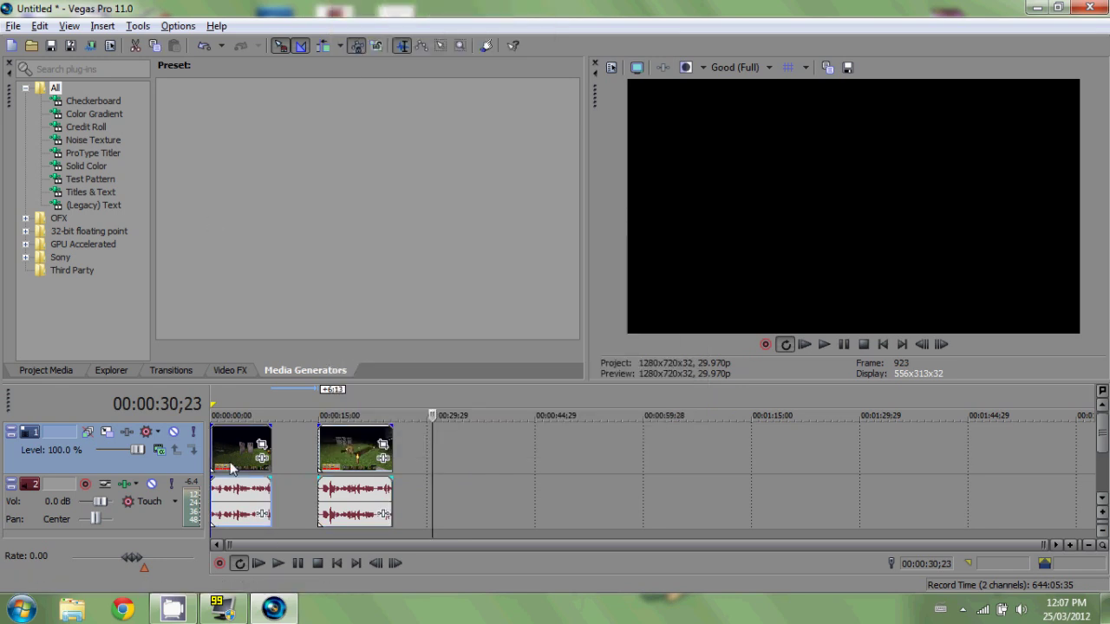
pyautogui.rightClick(229, 473)
pyautogui.click(265, 450)
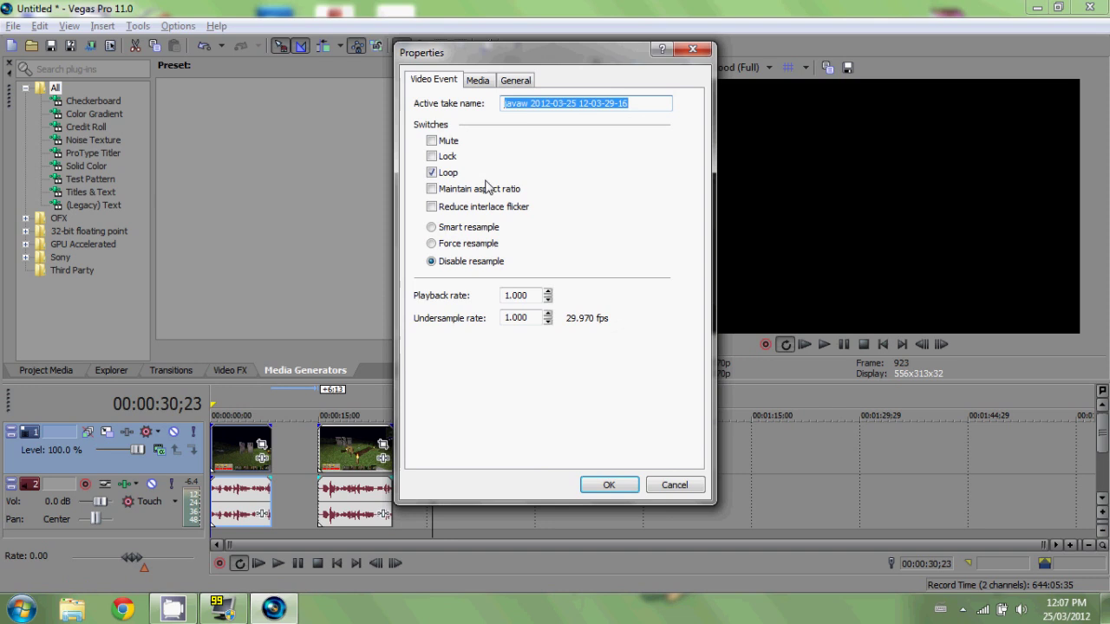
pyautogui.click(691, 51)
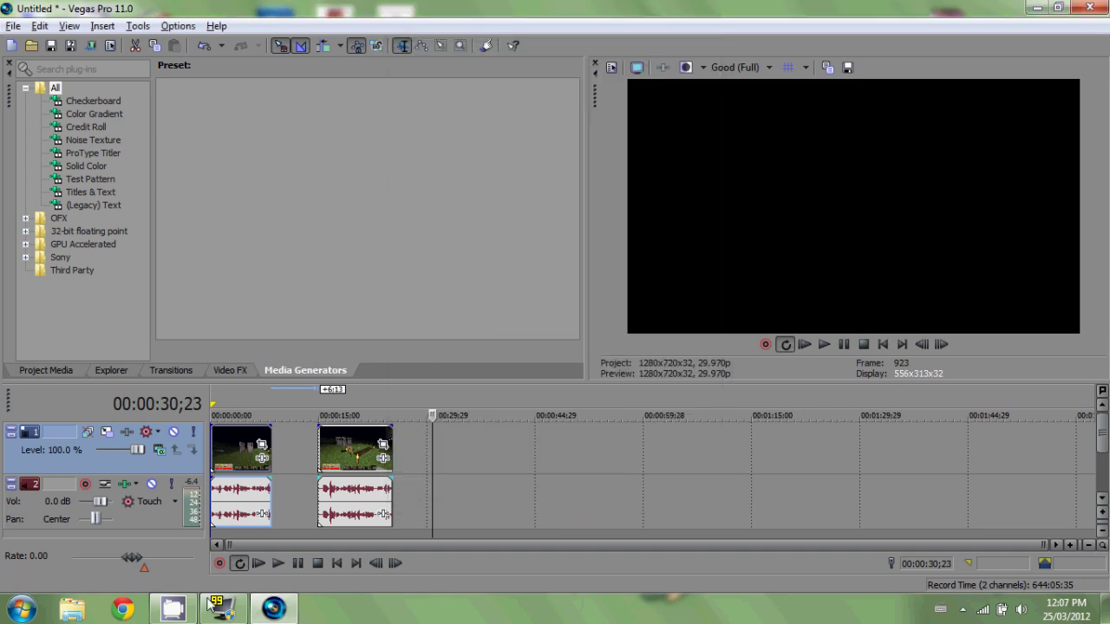
pyautogui.rightClick(239, 451)
pyautogui.click(290, 303)
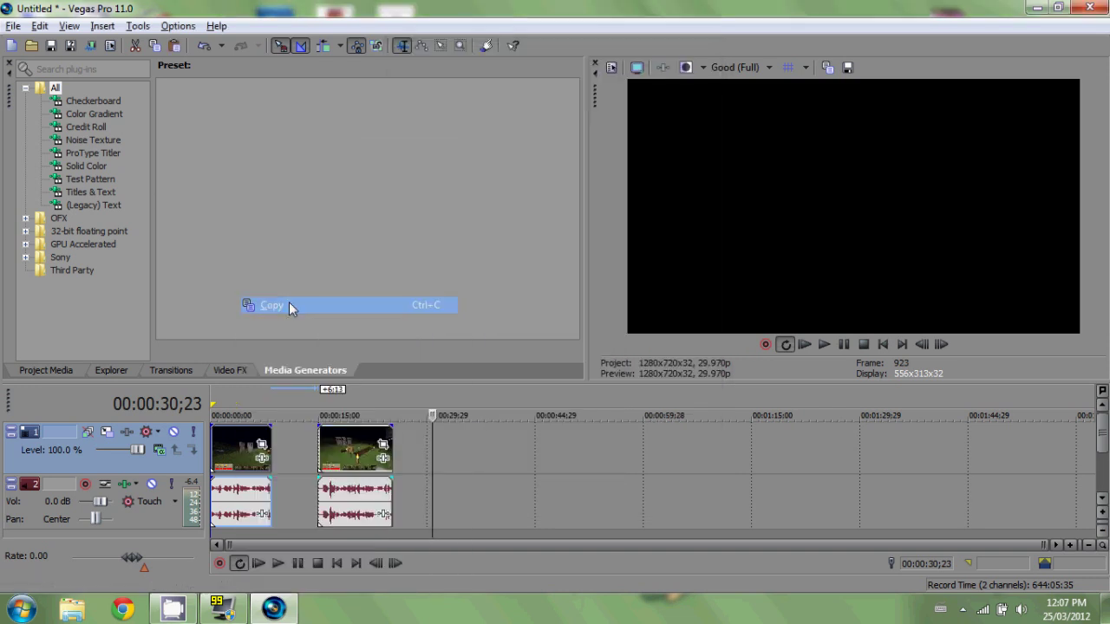
# - Paste event attributes onto the second clip, check its properties, and slide it against the first
pyautogui.rightClick(346, 464)
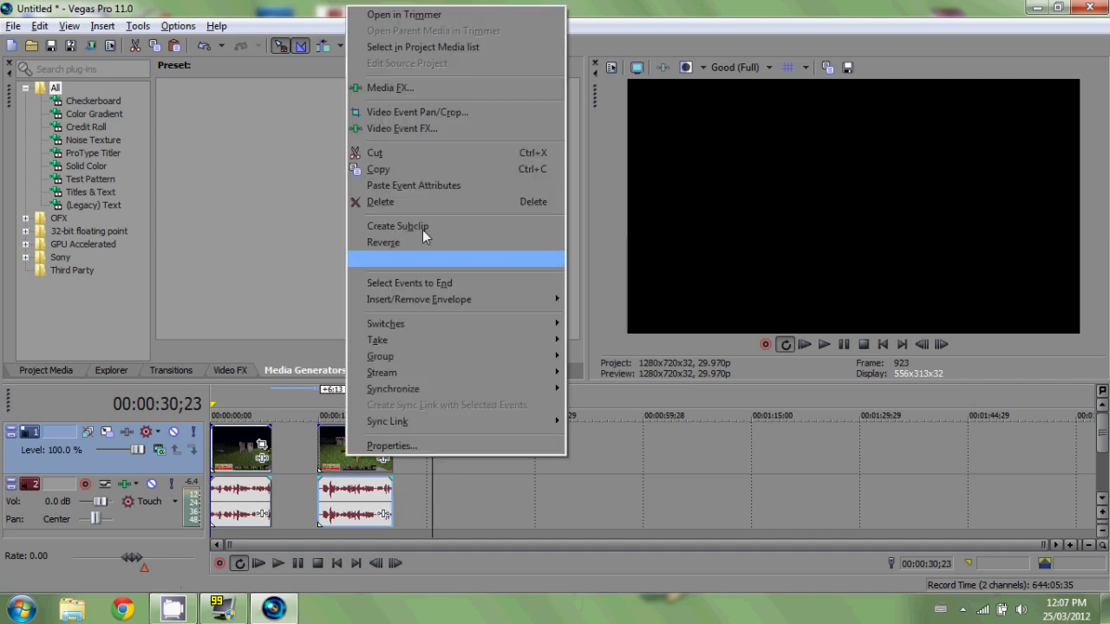
pyautogui.click(428, 184)
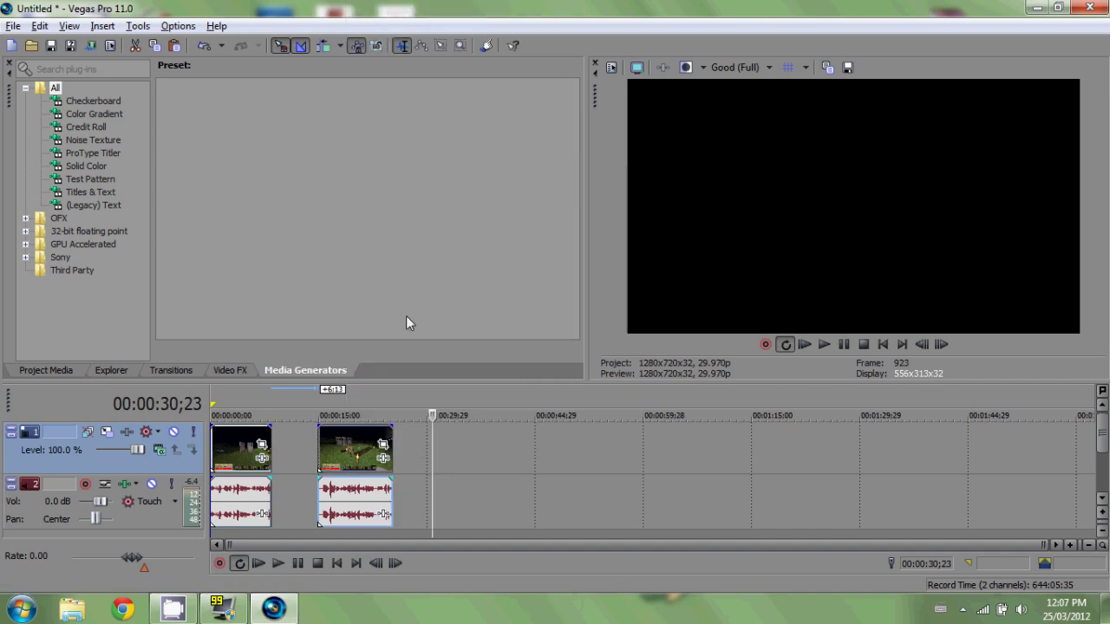
pyautogui.rightClick(364, 455)
pyautogui.click(407, 604)
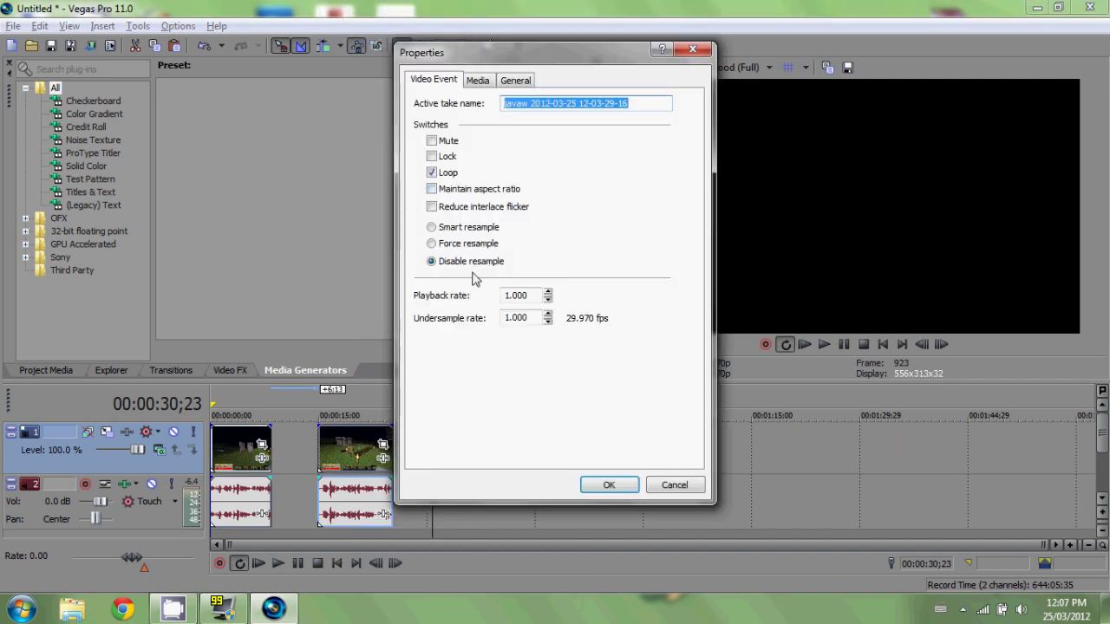
pyautogui.click(693, 49)
pyautogui.moveTo(345, 464); pyautogui.dragTo(299, 464)
# - Split at 00:00:14;26 and delete the trailing piece
pyautogui.click(317, 452)
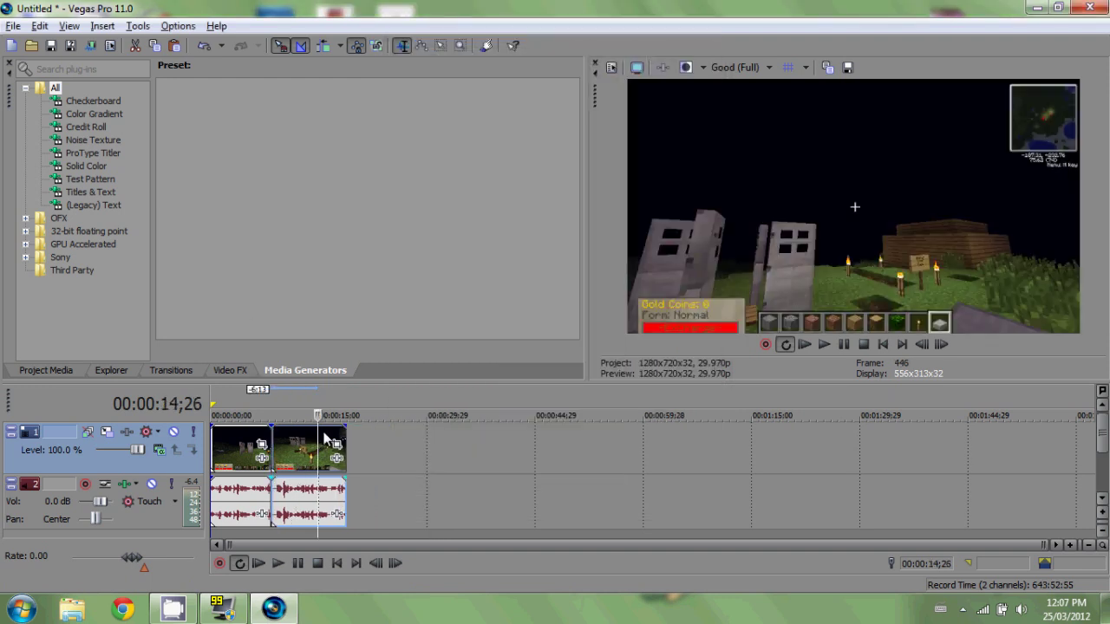
pyautogui.press('s')
pyautogui.press('Delete')
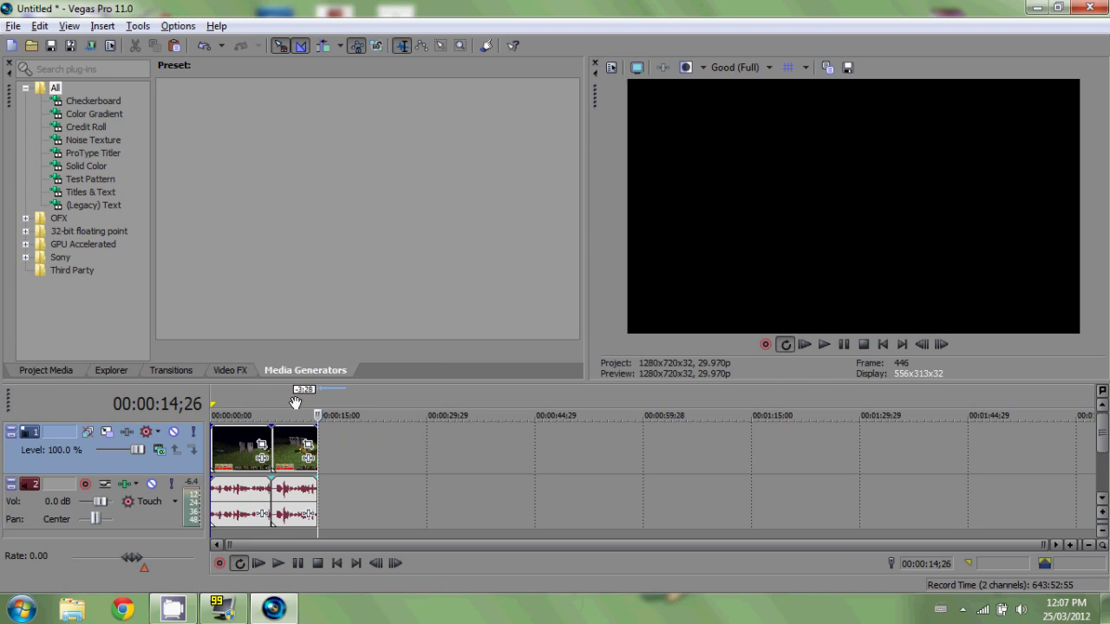
# - Inspect the first clip's pan and crop settings, then close them
pyautogui.click(218, 446)
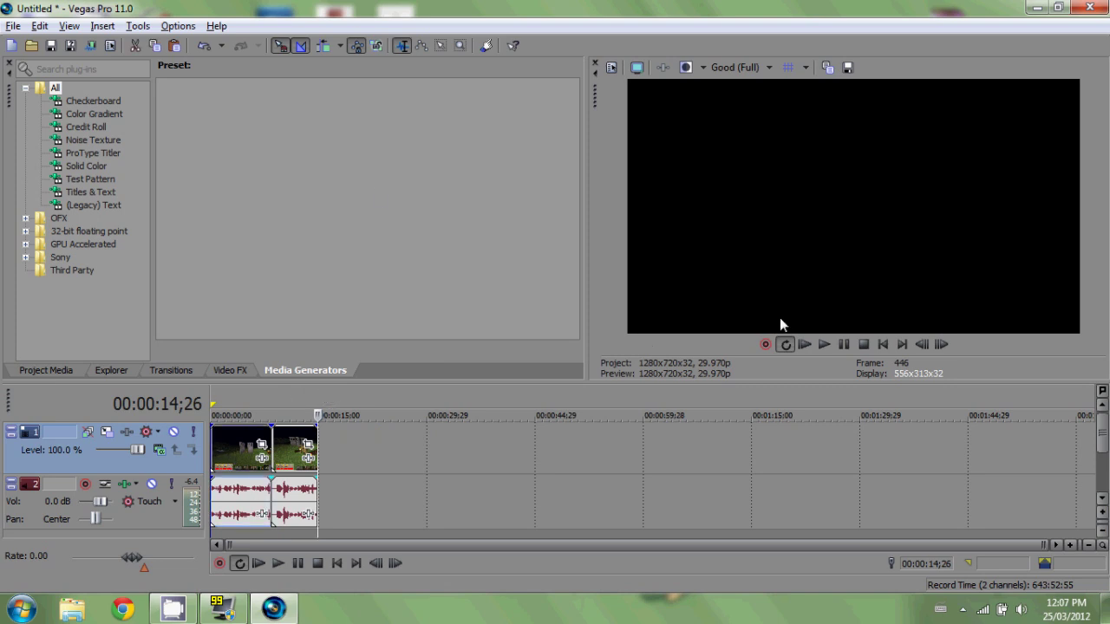
pyautogui.click(308, 443)
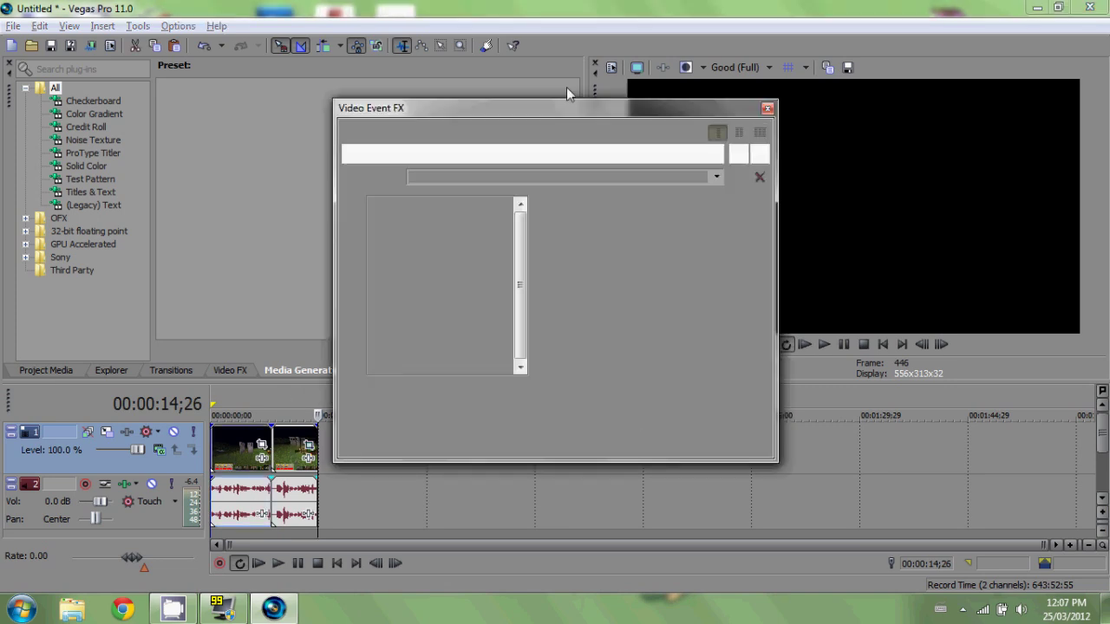
pyautogui.click(767, 110)
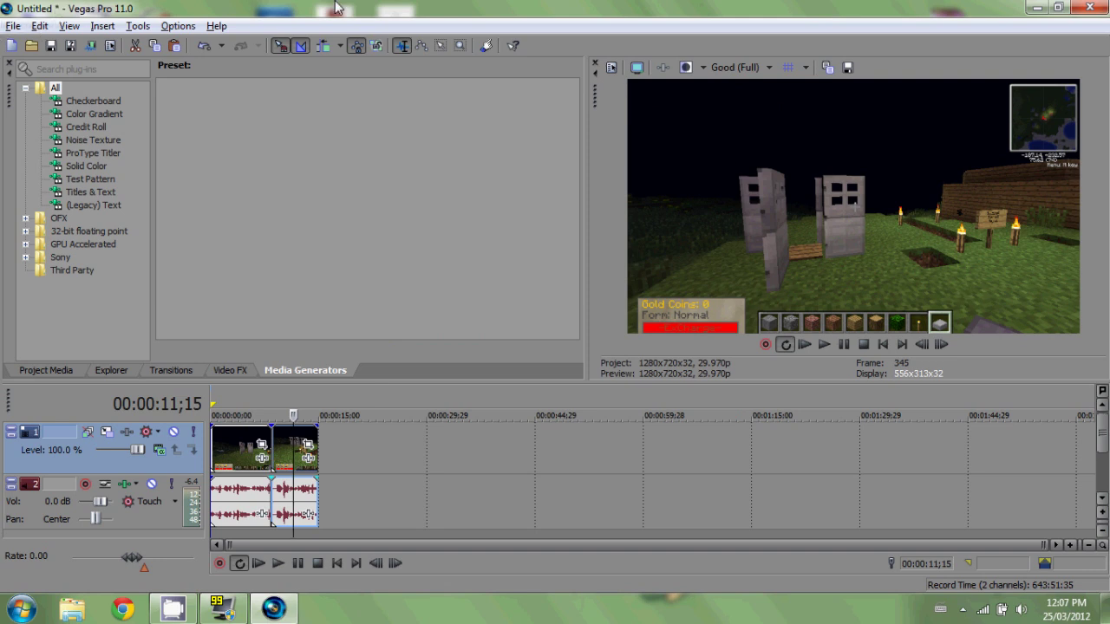
# - Save the project as Hello Test
pyautogui.click(70, 45)
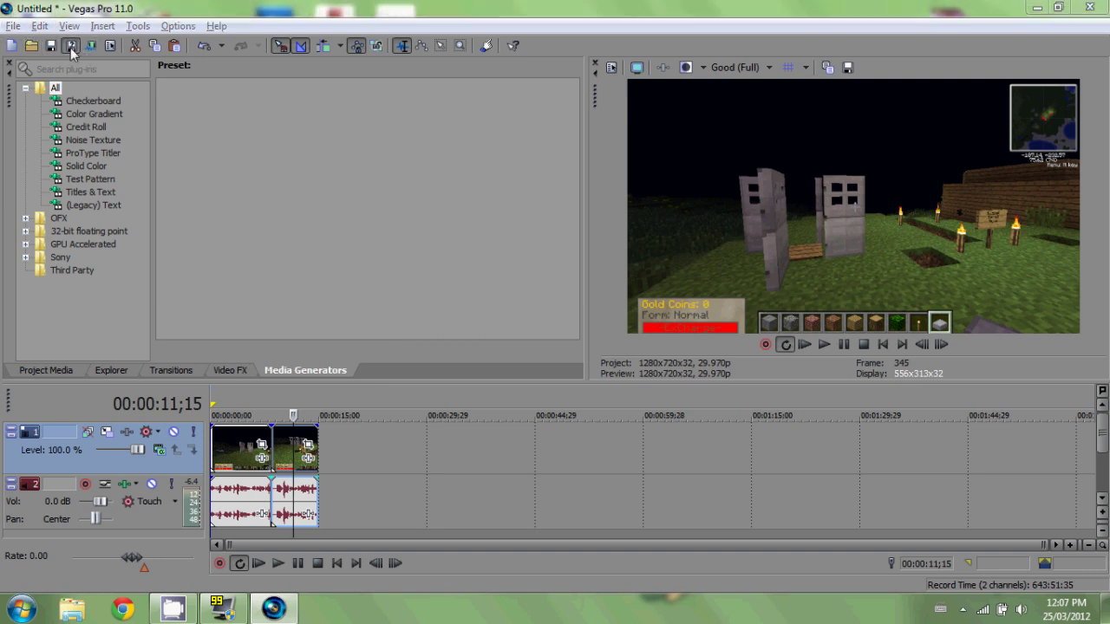
pyautogui.write('Hello Test')
pyautogui.press('Return')
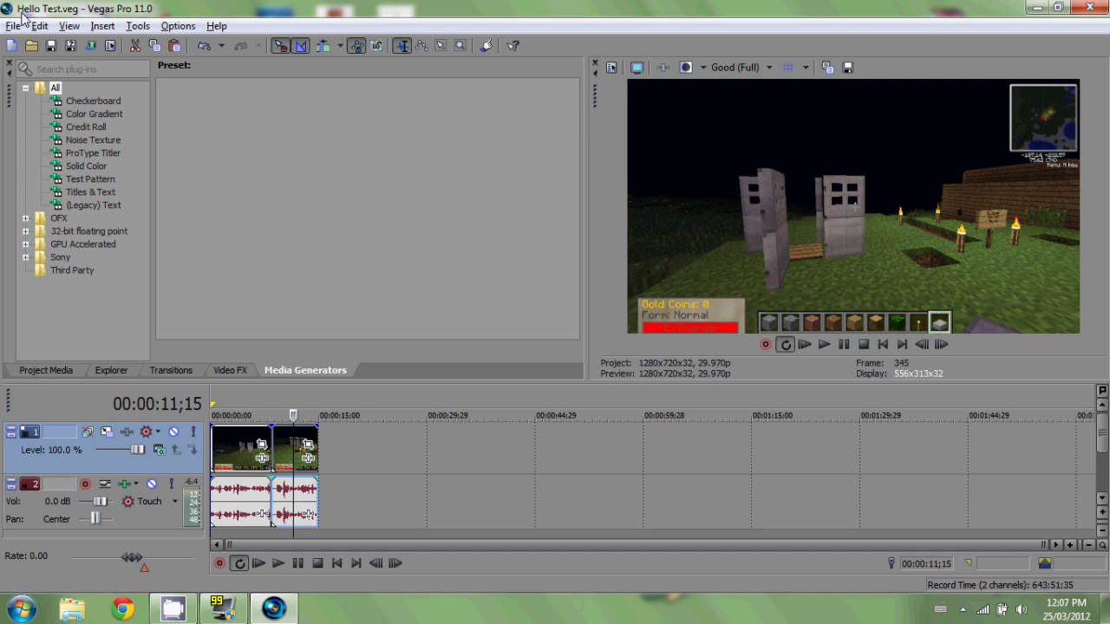
pyautogui.click(17, 26)
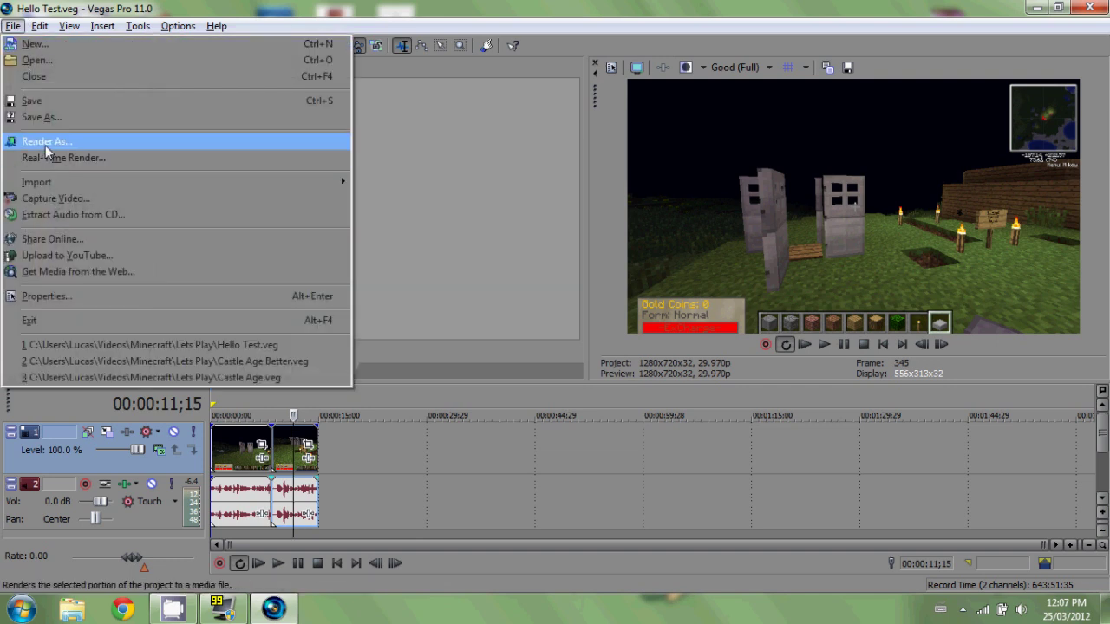
# - Open Render As, then quit Fraps and confirm unloading it
pyautogui.click(45, 145)
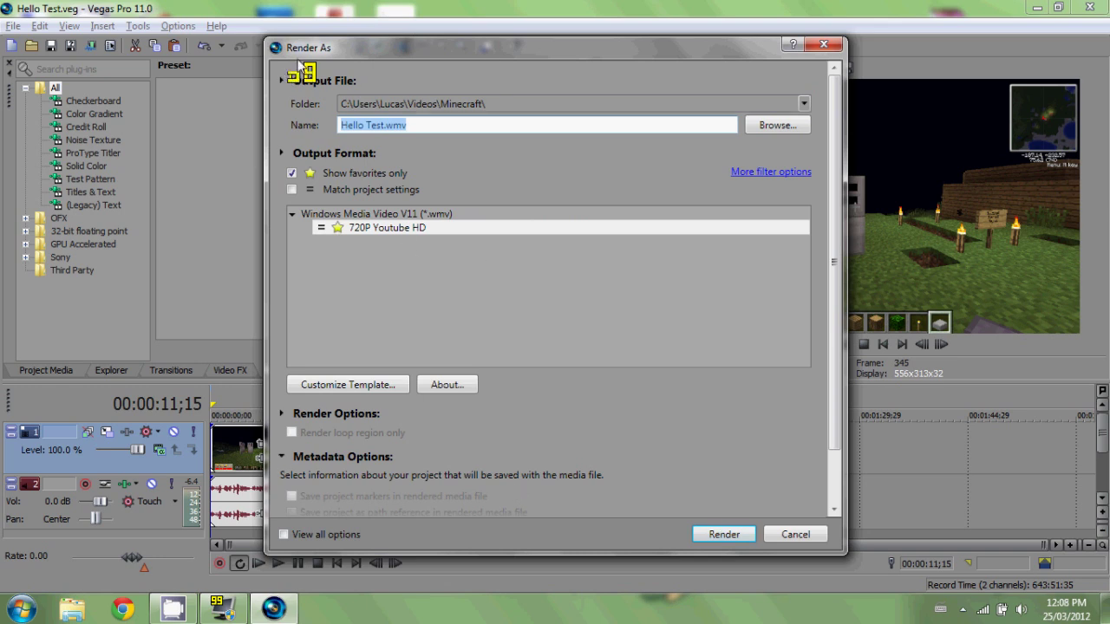
pyautogui.click(223, 608)
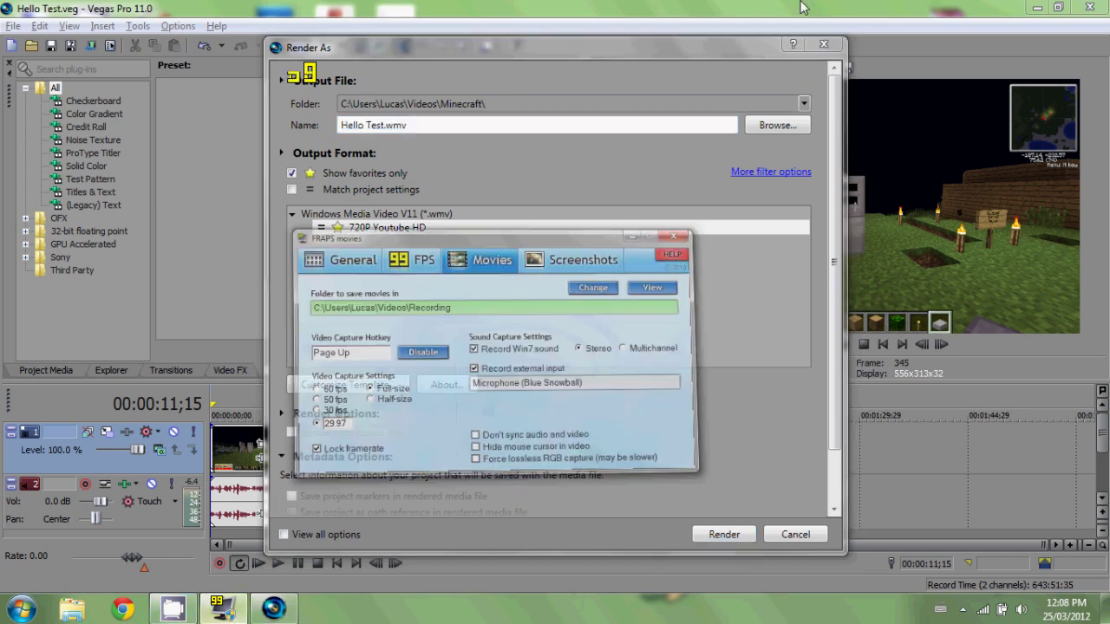
pyautogui.click(787, 156)
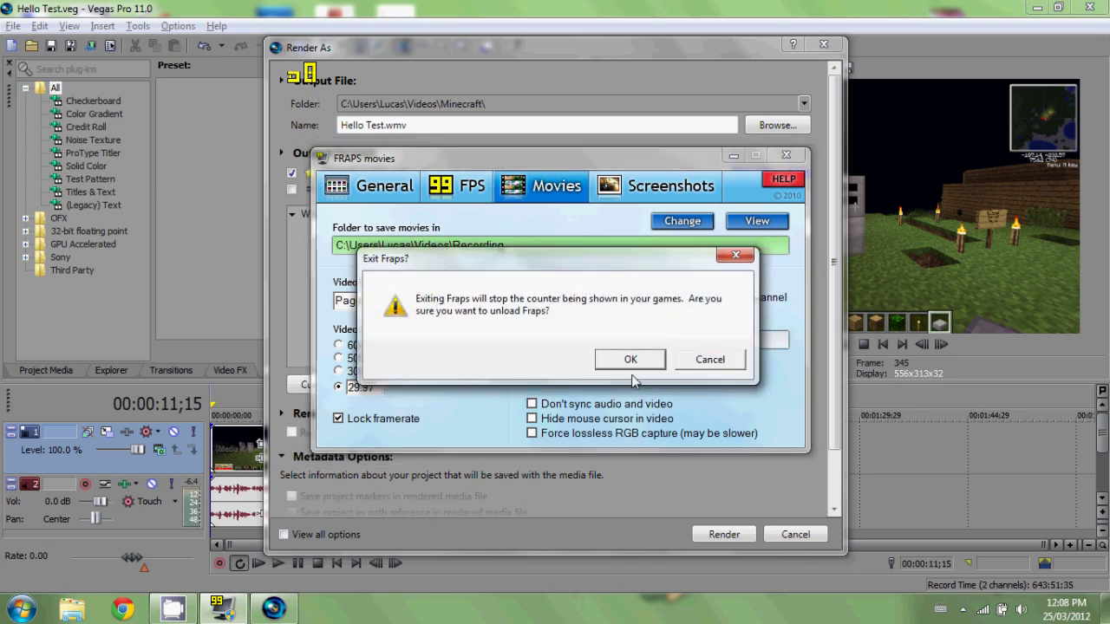
pyautogui.click(631, 366)
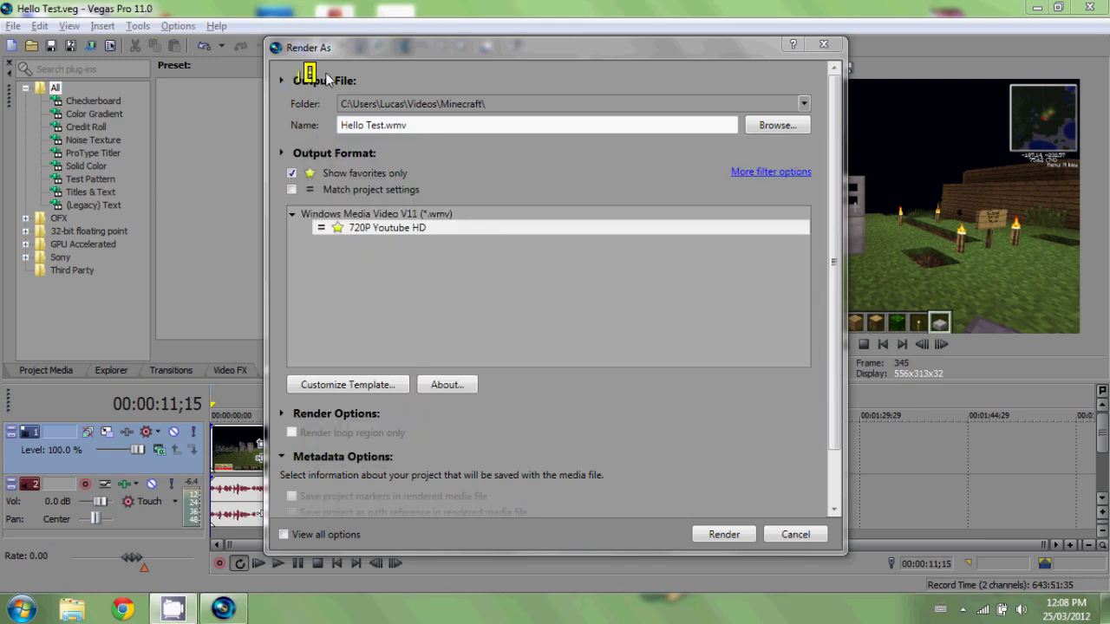
# - Reopen Render As for Hello Test.wmv and browse for the output folder
pyautogui.moveTo(342, 49); pyautogui.dragTo(392, 73)
pyautogui.click(875, 67)
pyautogui.click(13, 26)
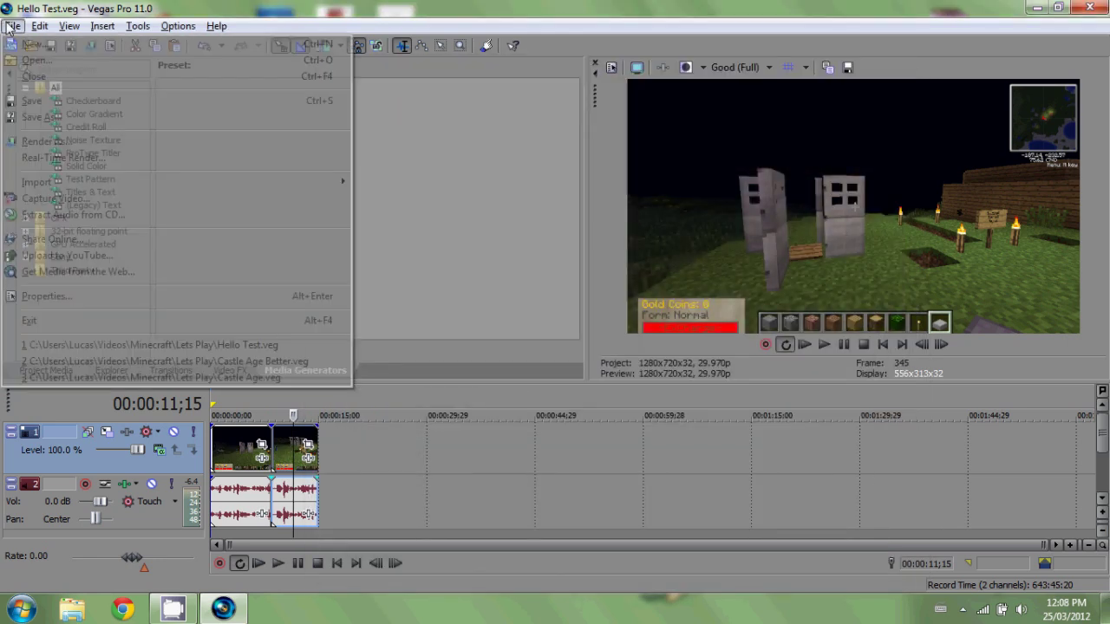
pyautogui.click(48, 141)
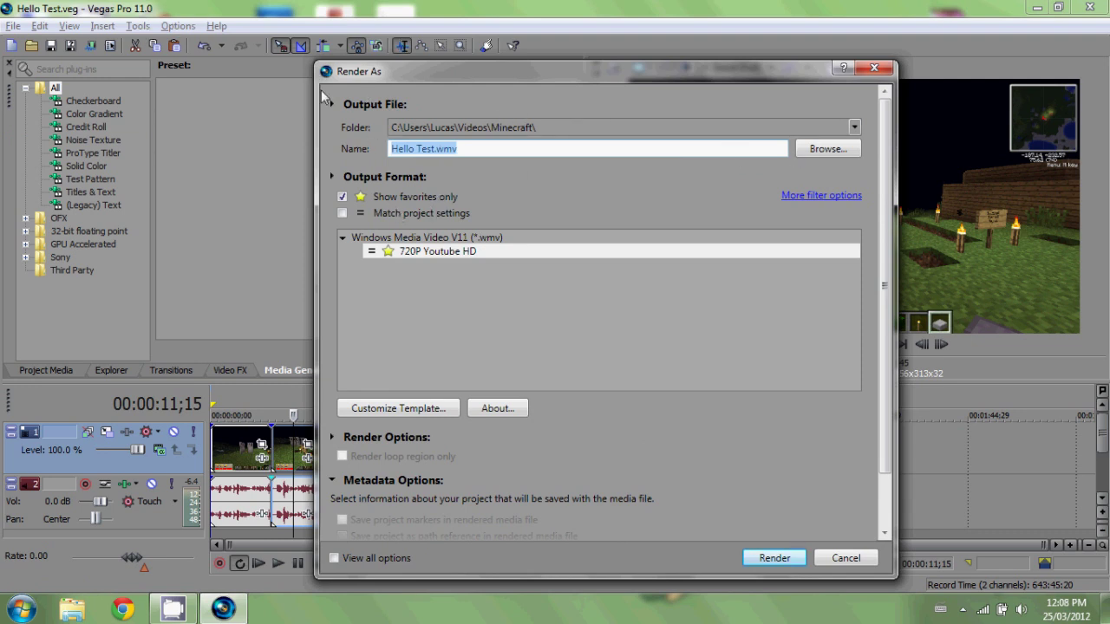
pyautogui.click(824, 151)
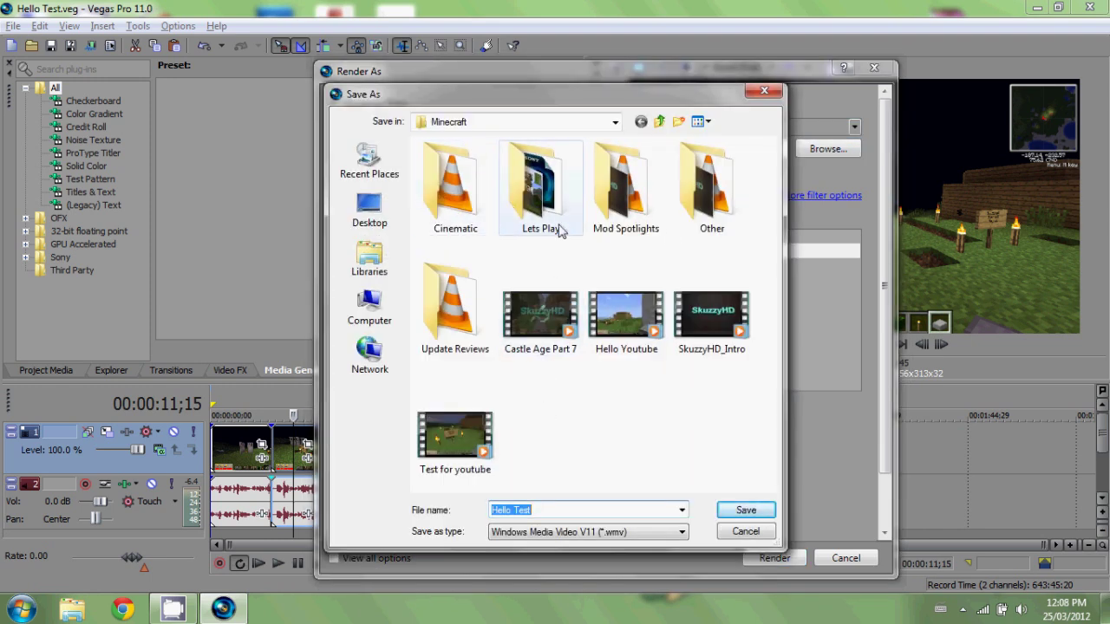
pyautogui.click(546, 512)
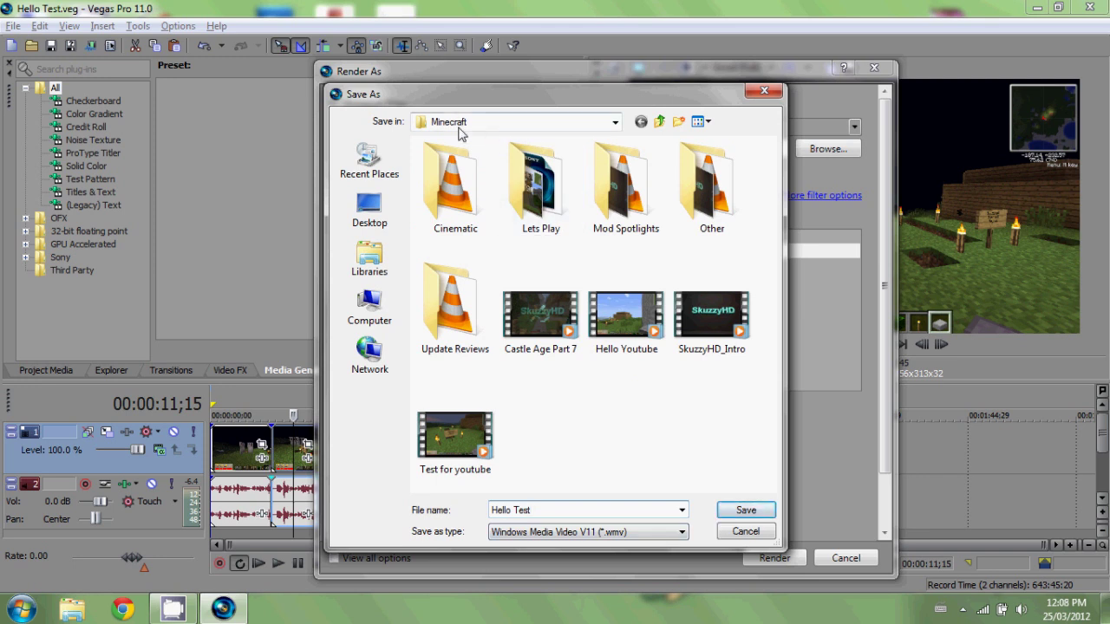
pyautogui.click(729, 511)
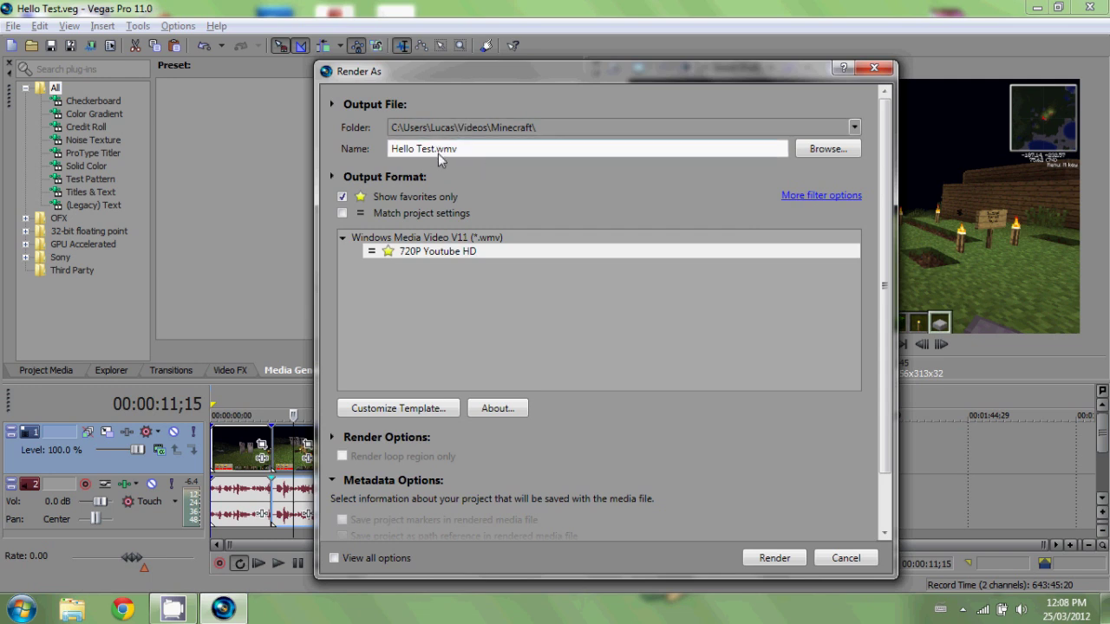
# - Show all output formats and expand Windows Media Video V11 (*.wmv)
pyautogui.click(341, 196)
pyautogui.scroll(-1, 389, 272)
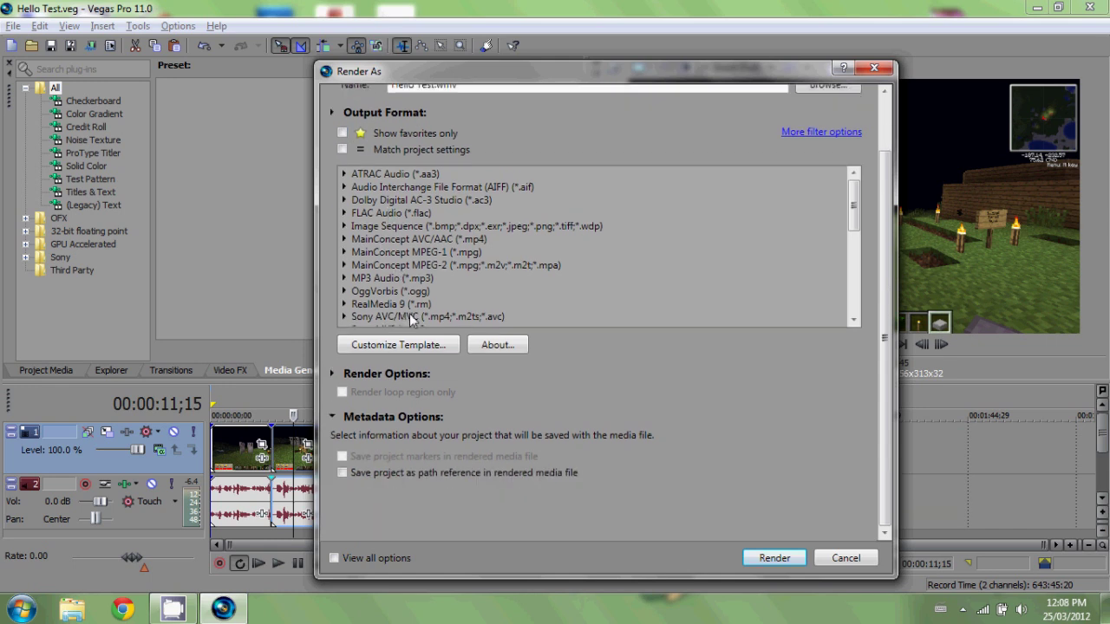
pyautogui.click(390, 303)
pyautogui.scroll(-4, 416, 286)
pyautogui.scroll(1, 483, 260)
pyautogui.click(423, 278)
pyautogui.click(423, 290)
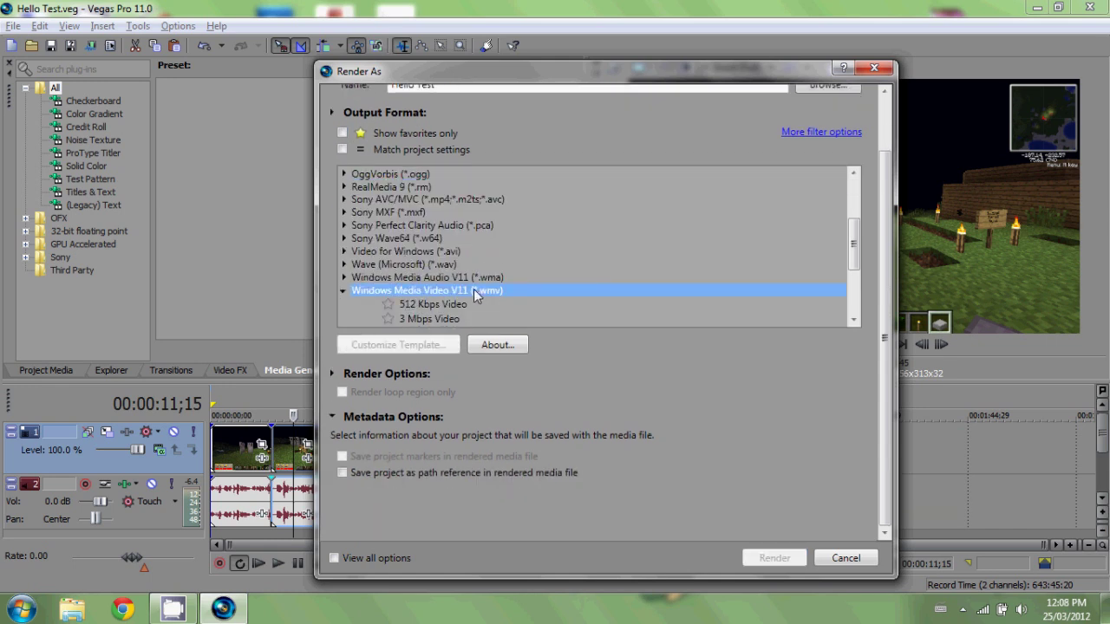
pyautogui.scroll(-3, 408, 295)
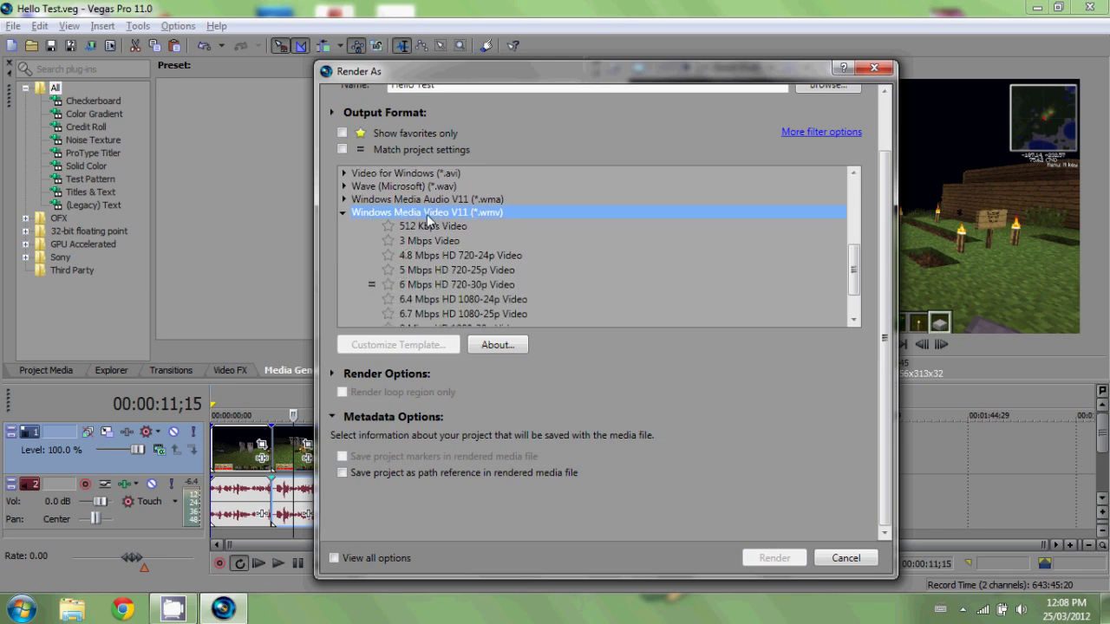
pyautogui.scroll(-3, 444, 239)
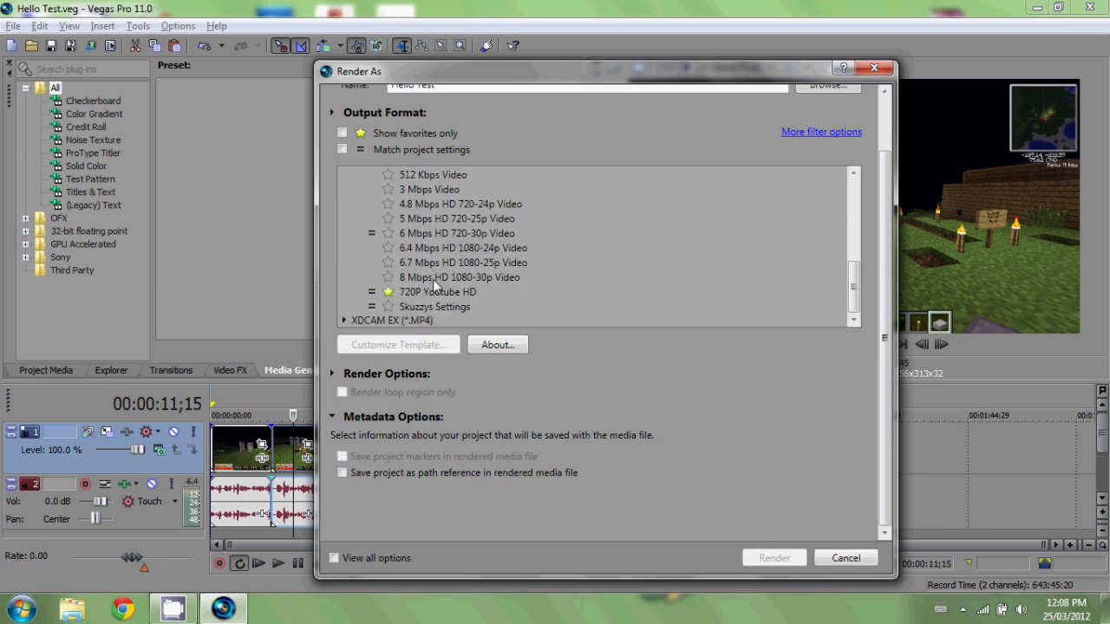
pyautogui.click(401, 321)
pyautogui.scroll(3, 401, 280)
pyautogui.moveTo(437, 251); pyautogui.dragTo(444, 223)
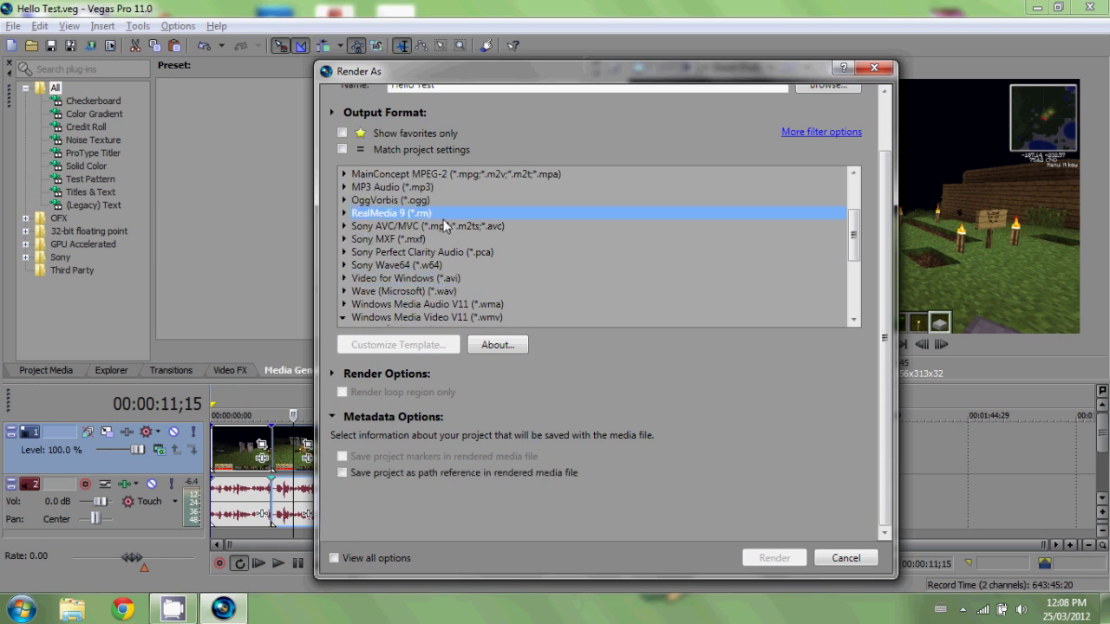
pyautogui.scroll(2, 431, 208)
pyautogui.scroll(-6, 432, 208)
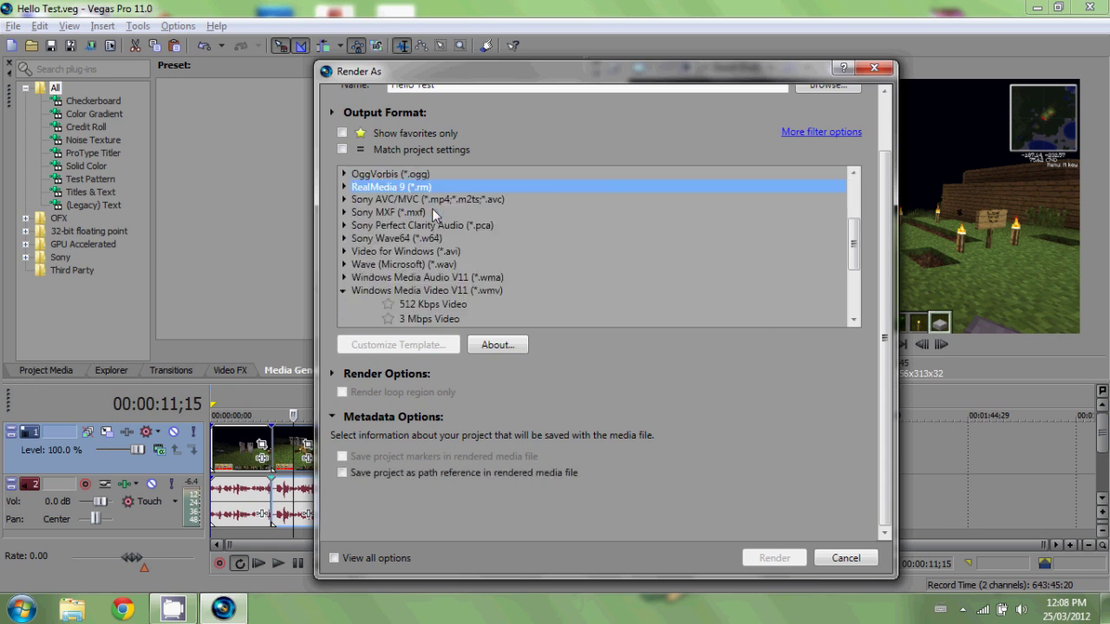
pyautogui.scroll(1, 438, 234)
pyautogui.scroll(1, 440, 243)
pyautogui.click(421, 238)
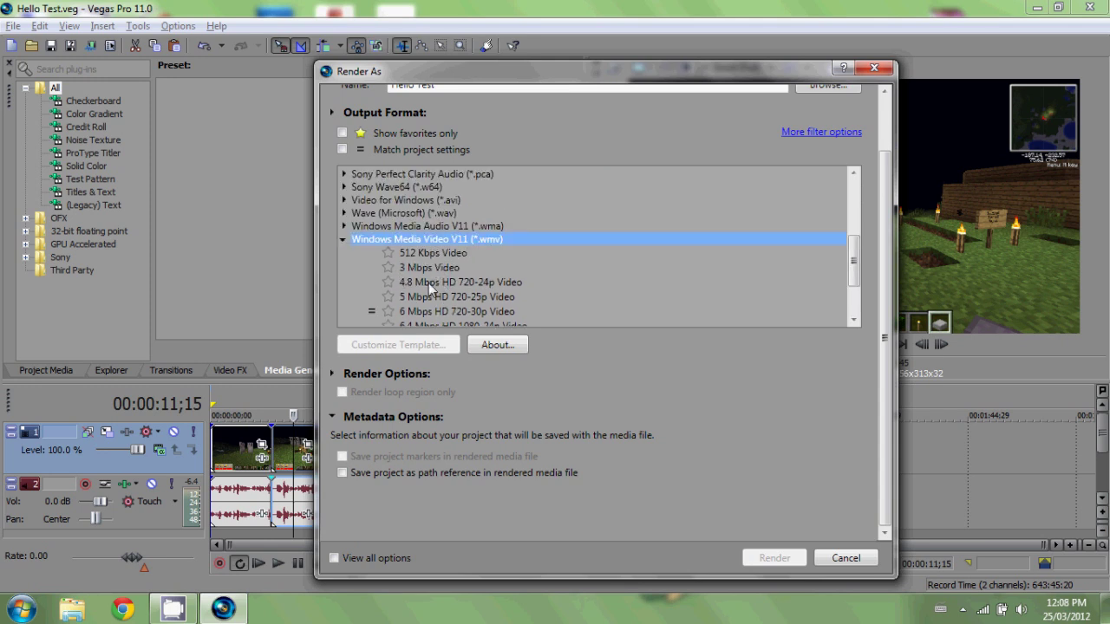
# - Select the 6 Mbps HD 720-30p Video template under Windows Media Video V11
pyautogui.click(428, 283)
pyautogui.scroll(-1, 432, 284)
pyautogui.scroll(3, 452, 293)
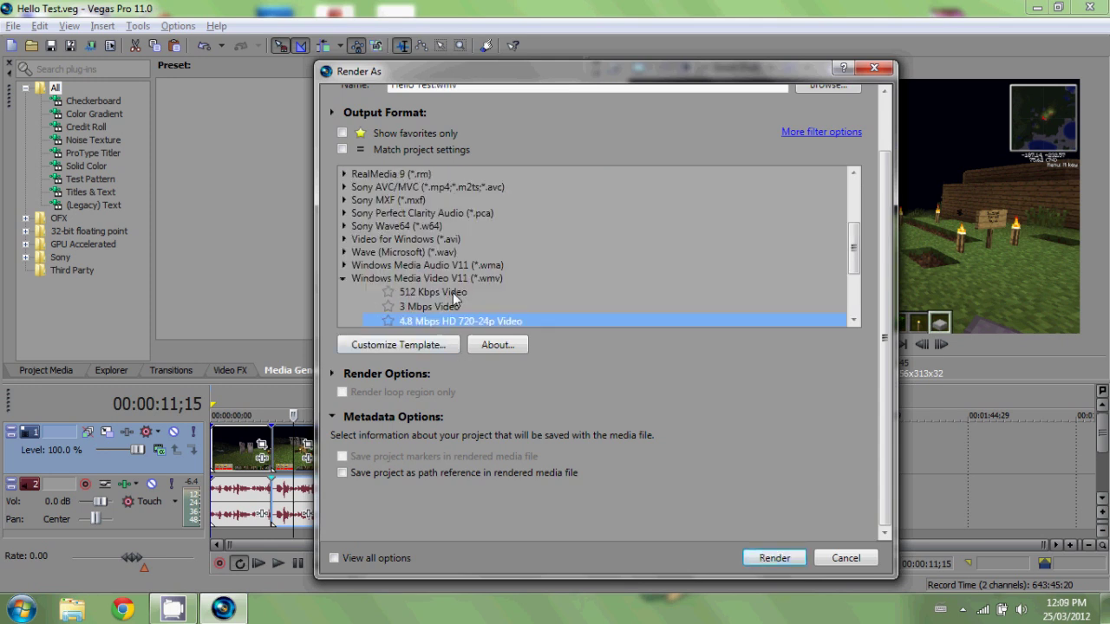
pyautogui.scroll(-2, 448, 274)
pyautogui.click(421, 275)
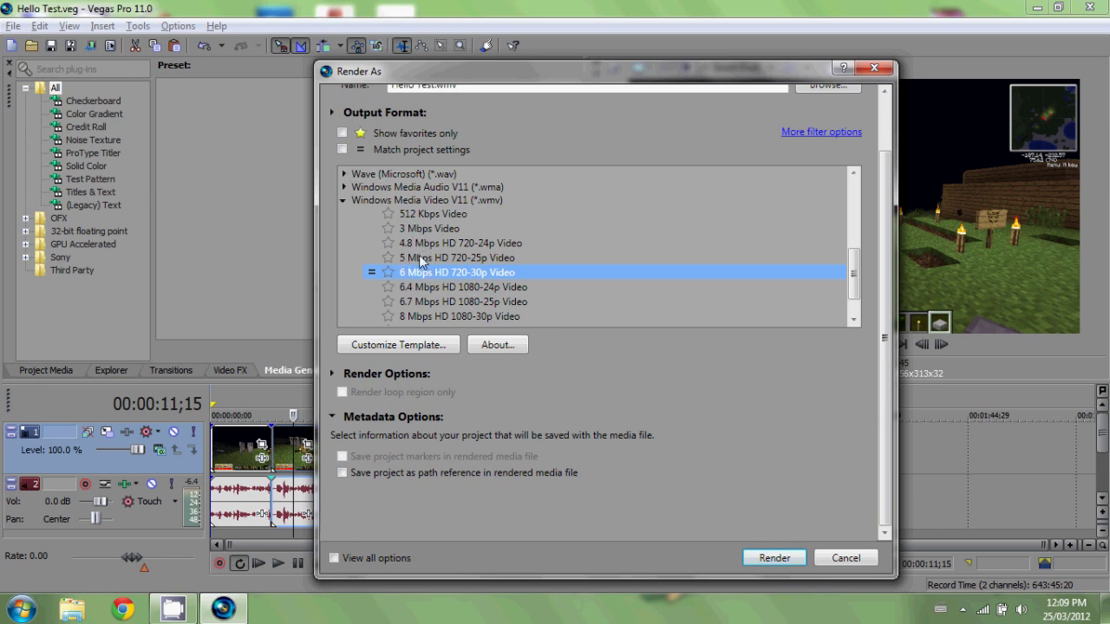
pyautogui.click(419, 348)
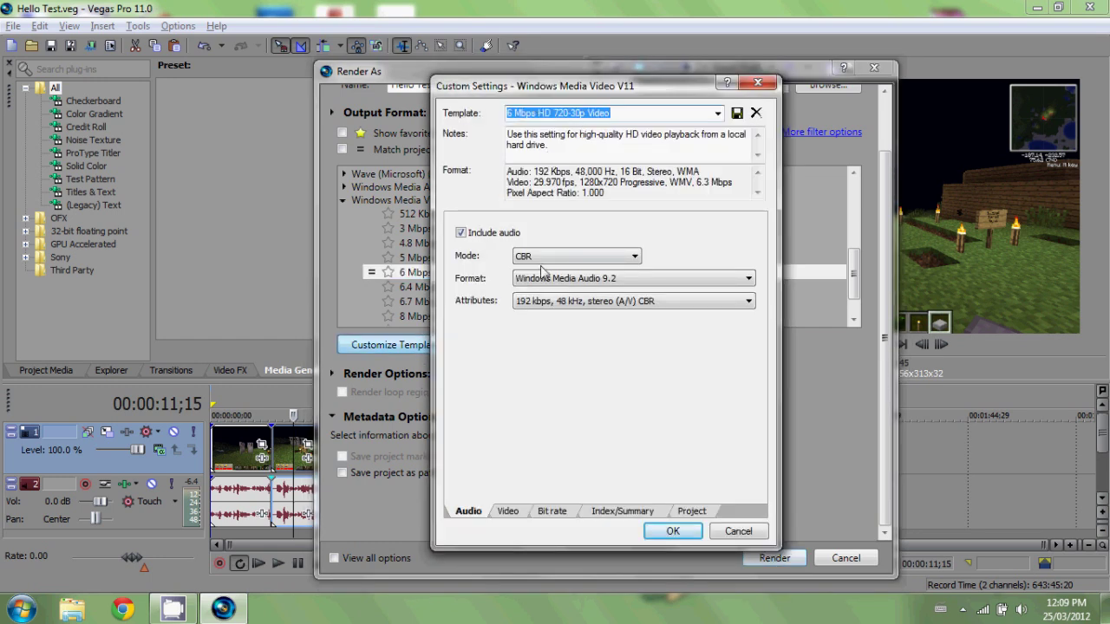
# - On the Video tab, set image size to High definition (1280x720) and smoothness to 96
pyautogui.click(508, 512)
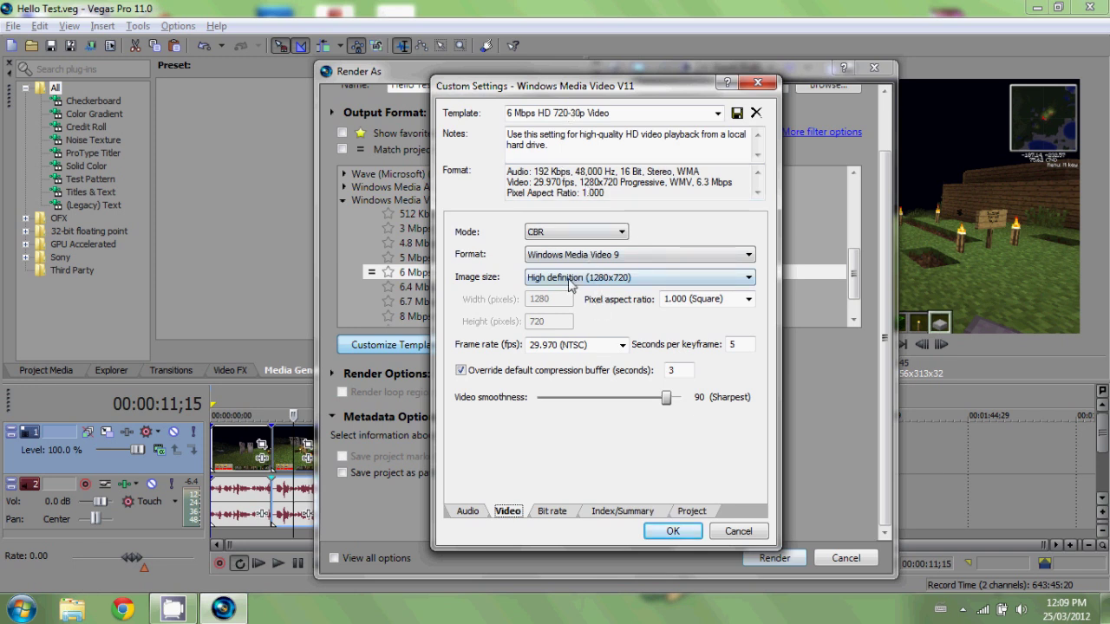
pyautogui.click(640, 282)
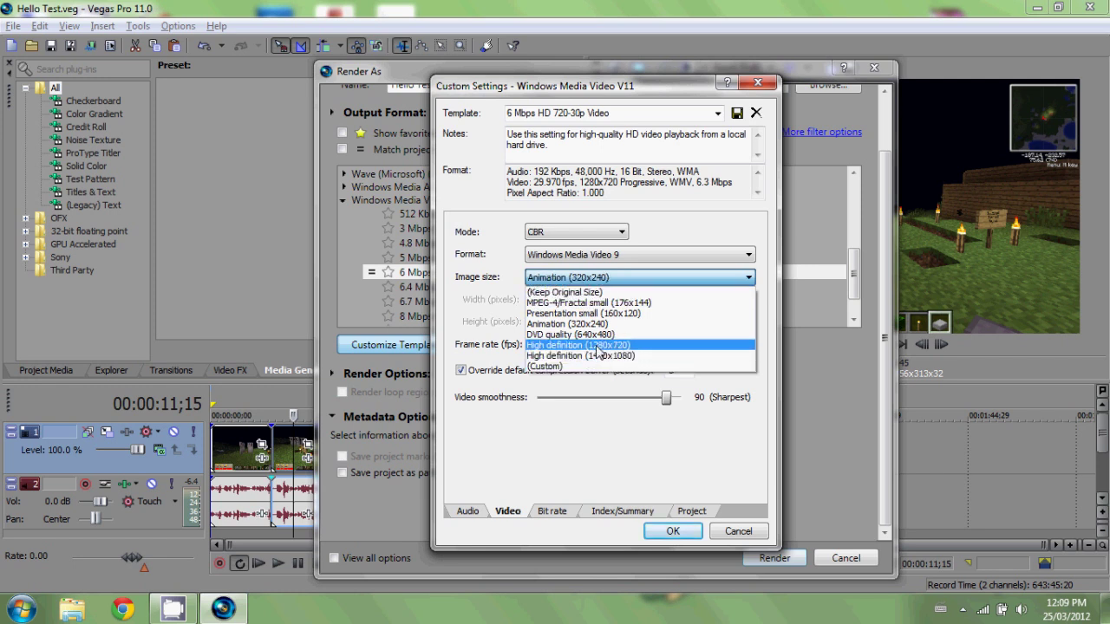
pyautogui.click(574, 344)
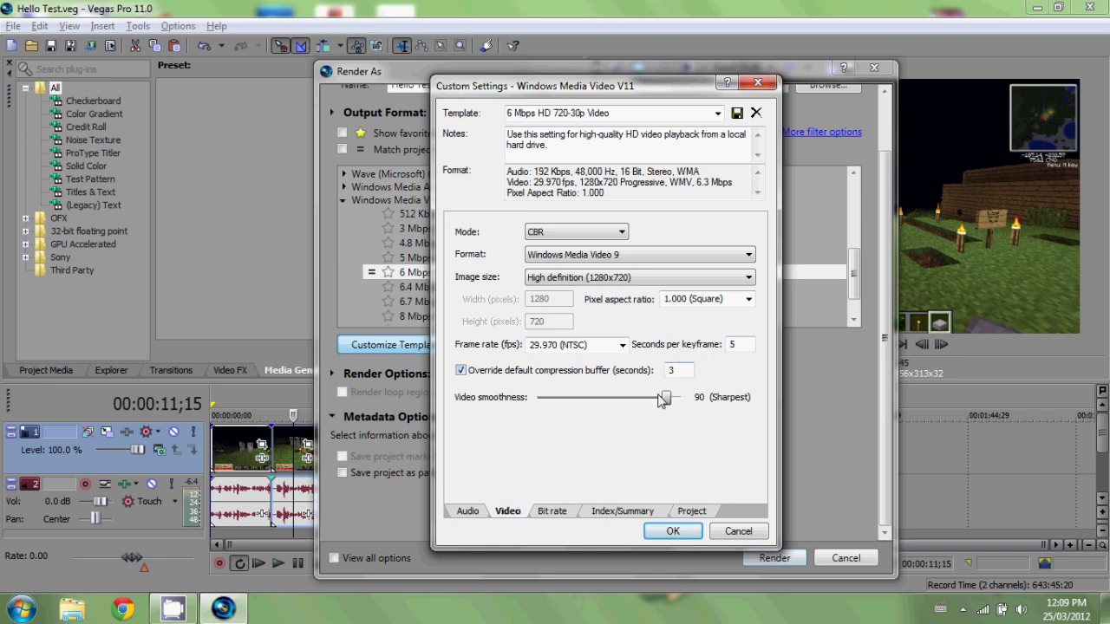
pyautogui.moveTo(670, 404)
pyautogui.mouseDown()
pyautogui.moveTo(698, 403)
pyautogui.moveTo(607, 408)
pyautogui.moveTo(680, 415)
pyautogui.mouseUp()
# - Keep the 6M Internet/LAN bit rate and video rendering quality at (Use Project Settings)
pyautogui.click(551, 511)
pyautogui.click(614, 326)
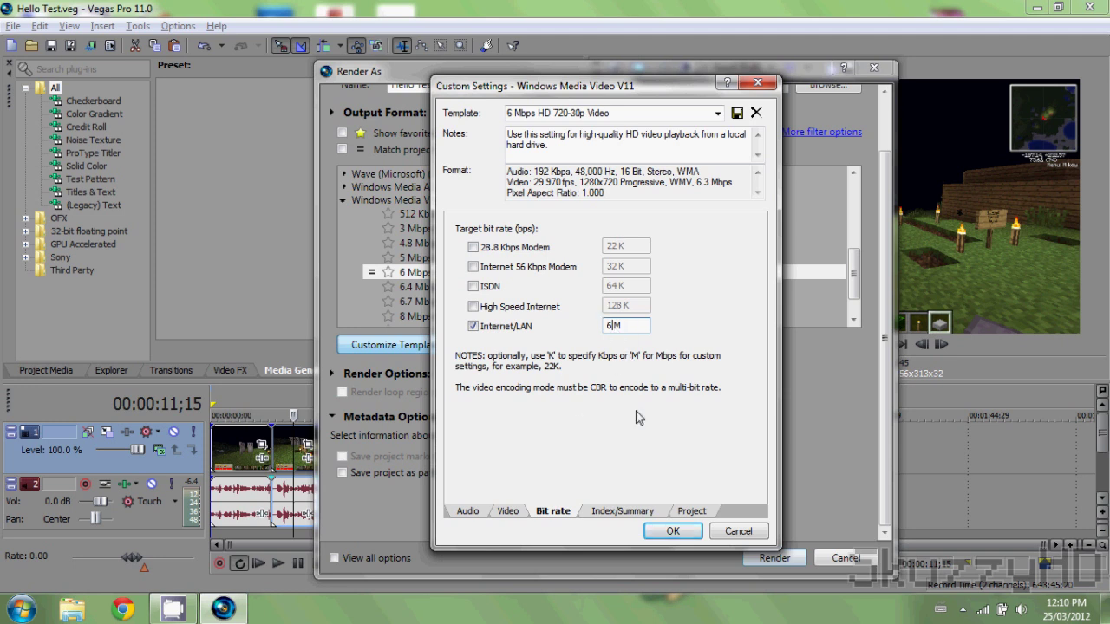
pyautogui.click(618, 510)
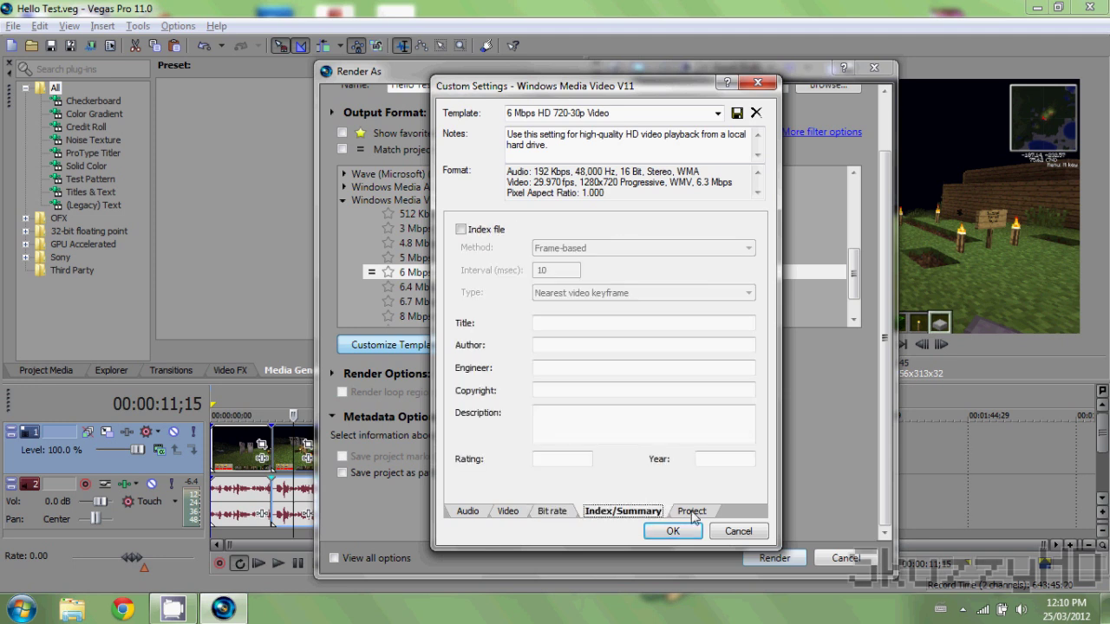
pyautogui.click(692, 511)
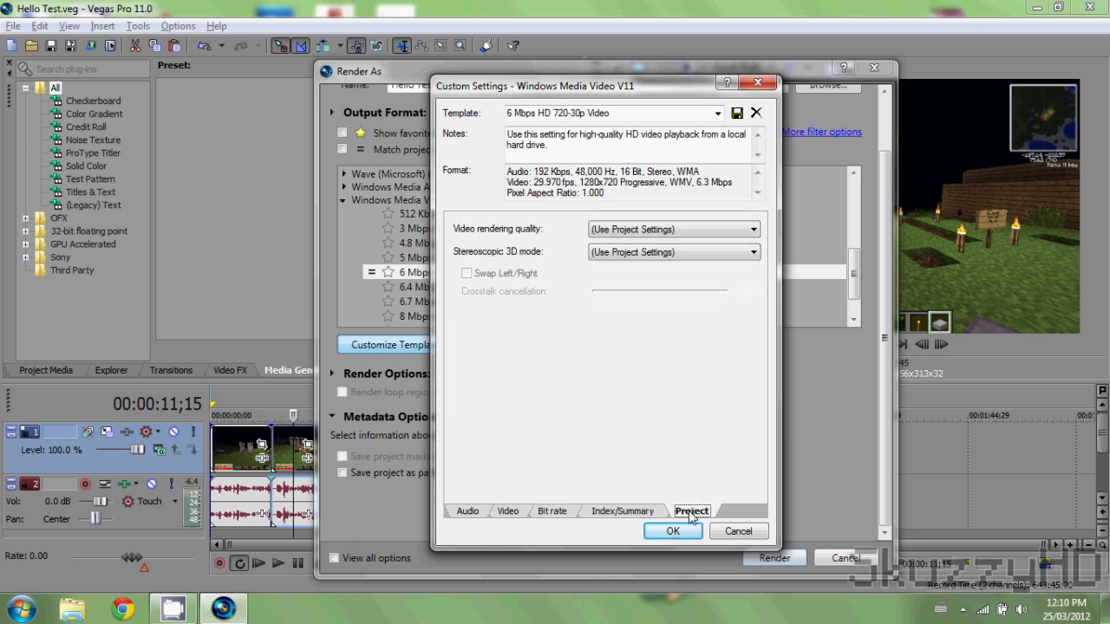
pyautogui.click(639, 229)
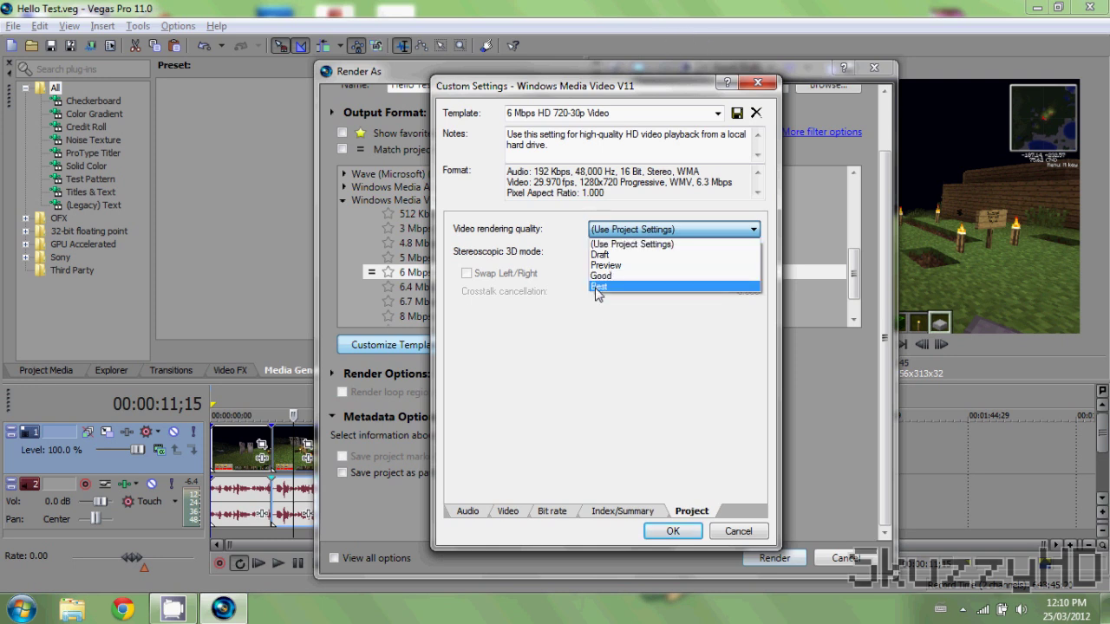
pyautogui.click(623, 246)
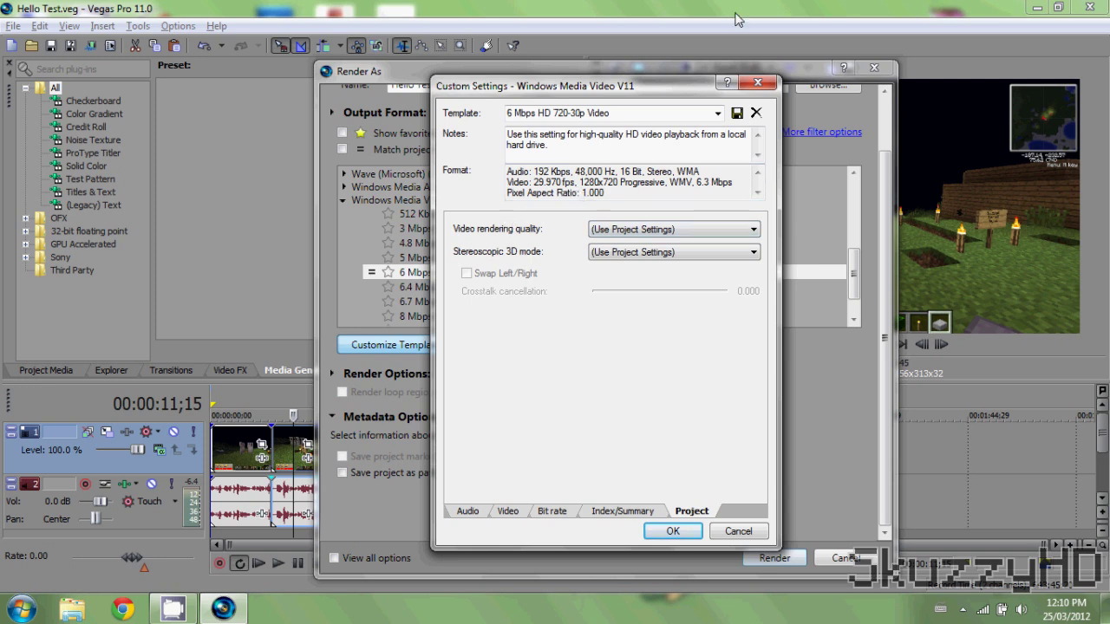
pyautogui.click(597, 119)
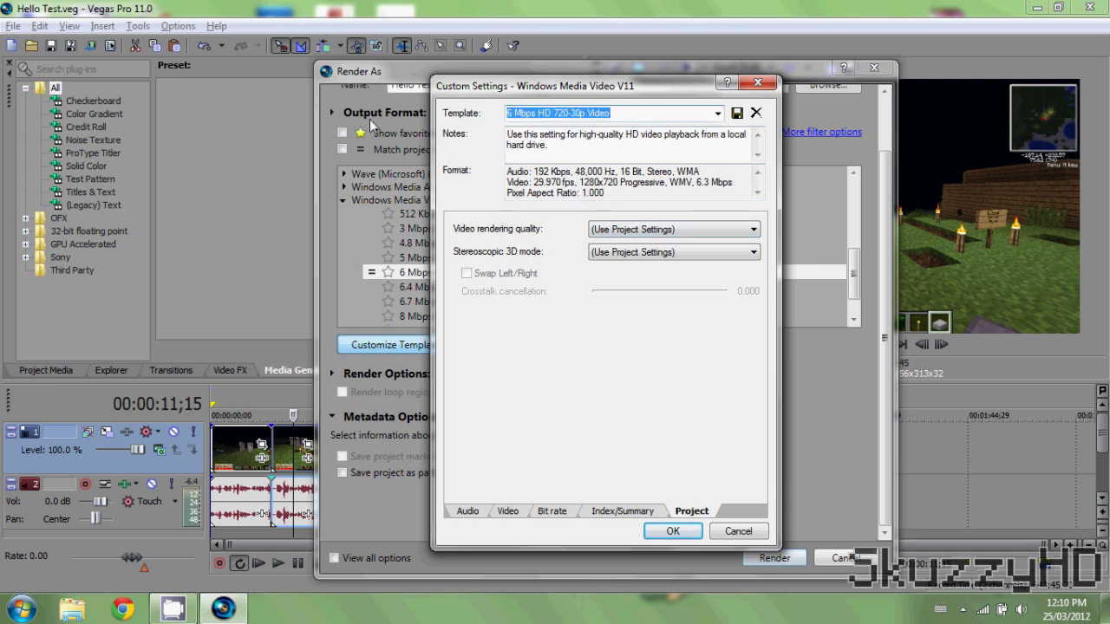
# - Save the template as Youtube 720P, star it, and show favorites only
pyautogui.write('Youtube 720P')
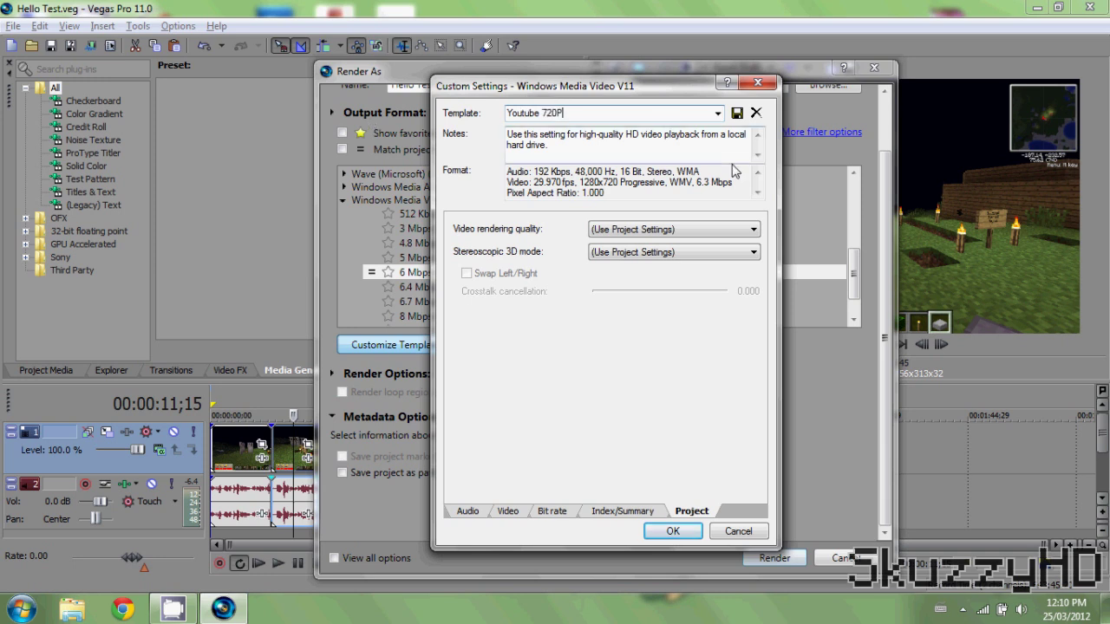
pyautogui.click(736, 113)
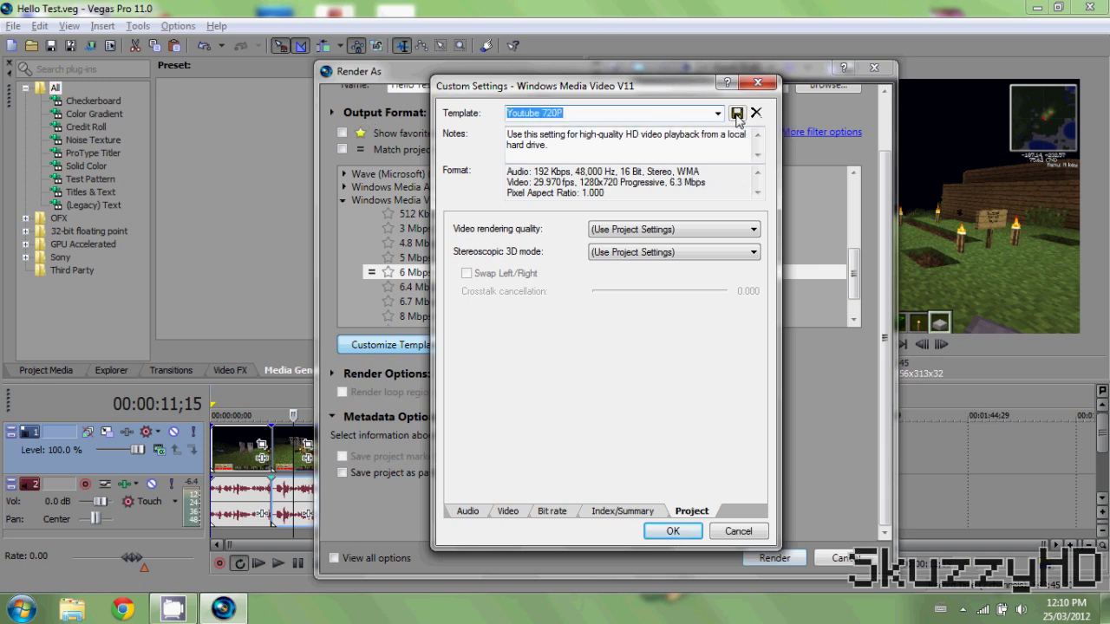
pyautogui.click(673, 531)
pyautogui.scroll(-1, 442, 276)
pyautogui.click(388, 307)
pyautogui.click(343, 133)
pyautogui.scroll(1, 416, 235)
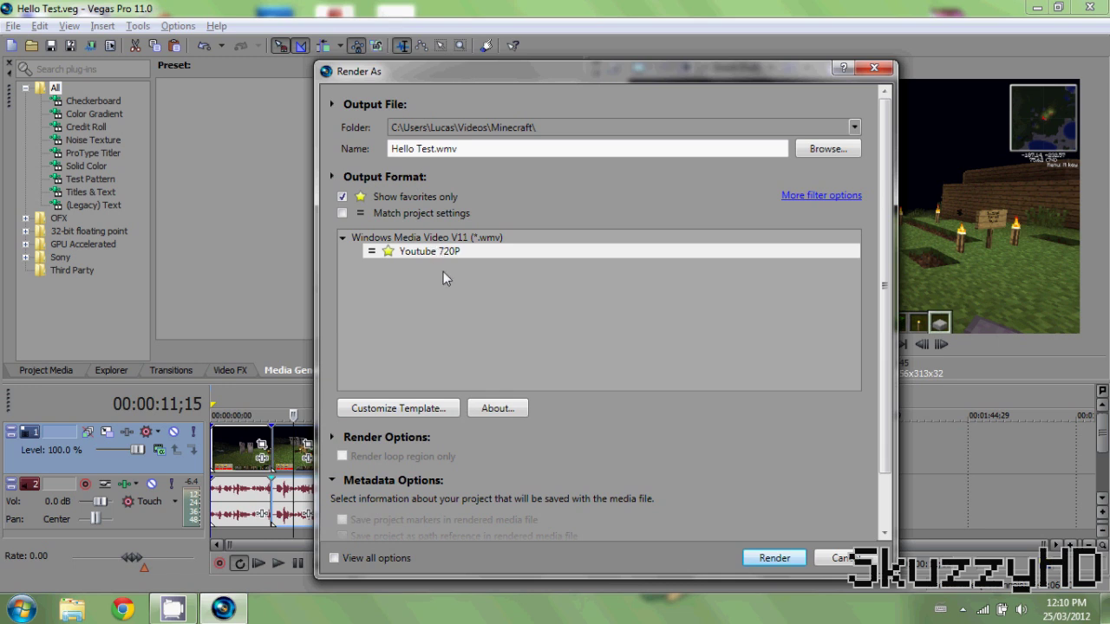
pyautogui.scroll(-1, 360, 458)
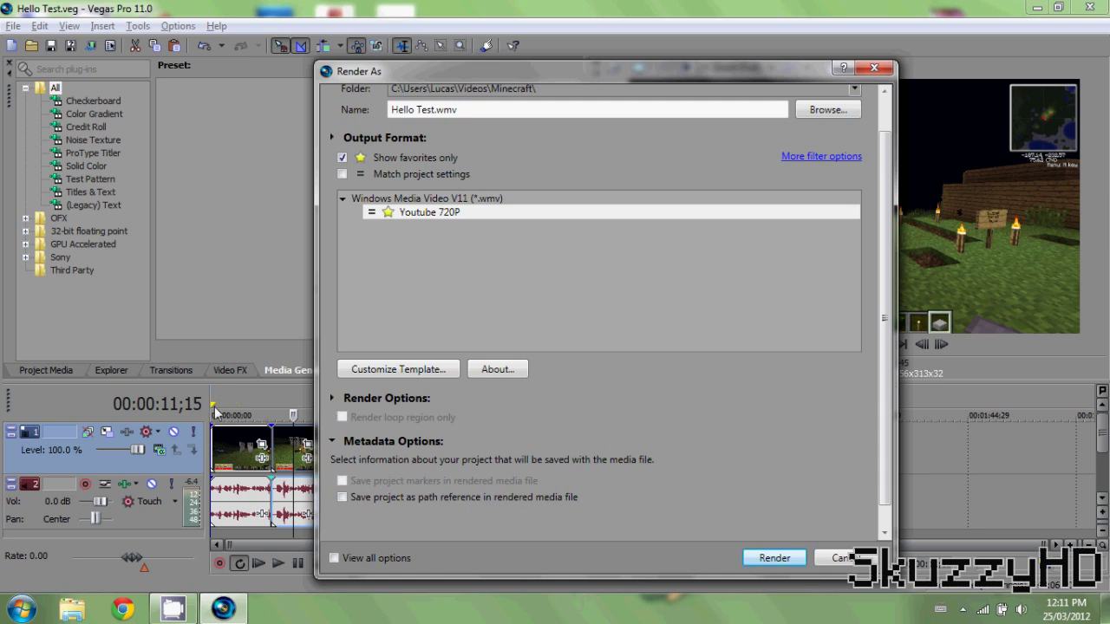
pyautogui.click(330, 398)
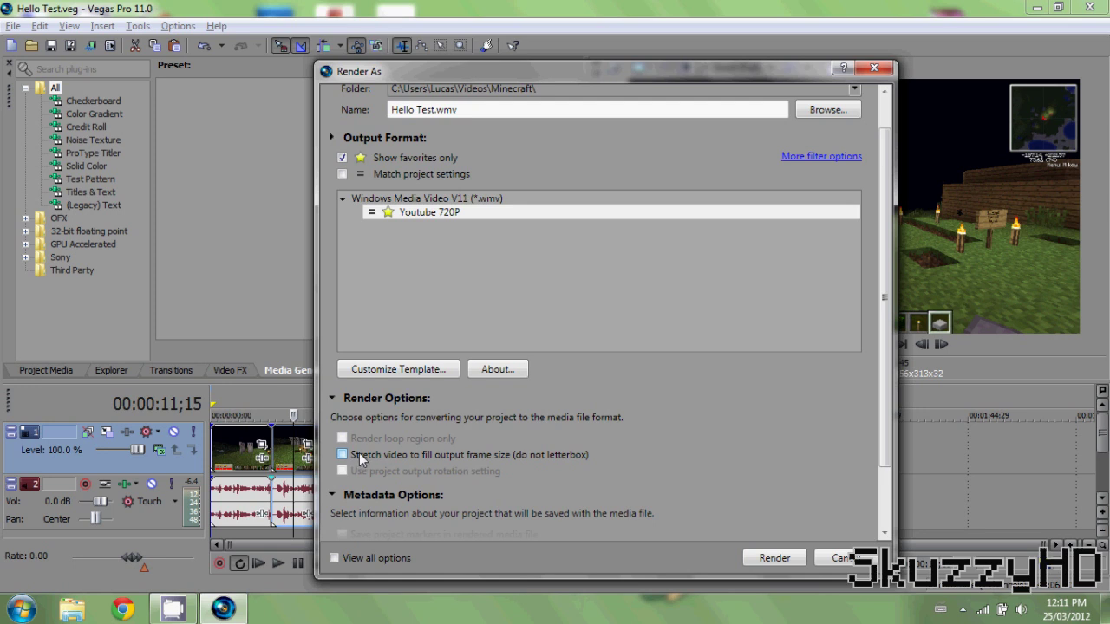
pyautogui.click(332, 399)
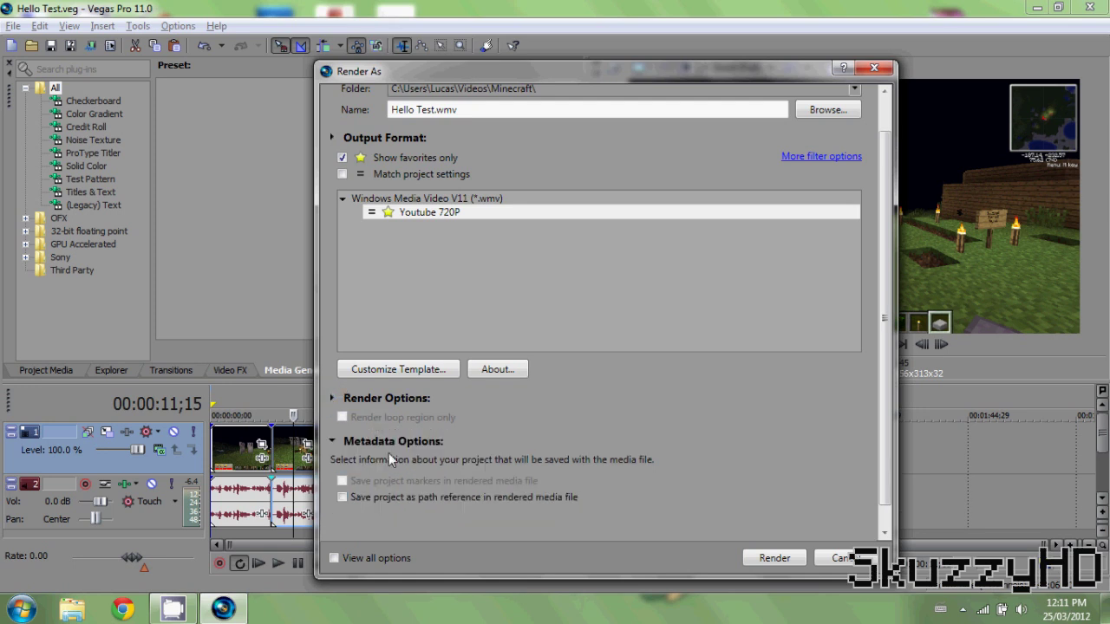
pyautogui.click(332, 441)
pyautogui.click(331, 470)
pyautogui.click(332, 398)
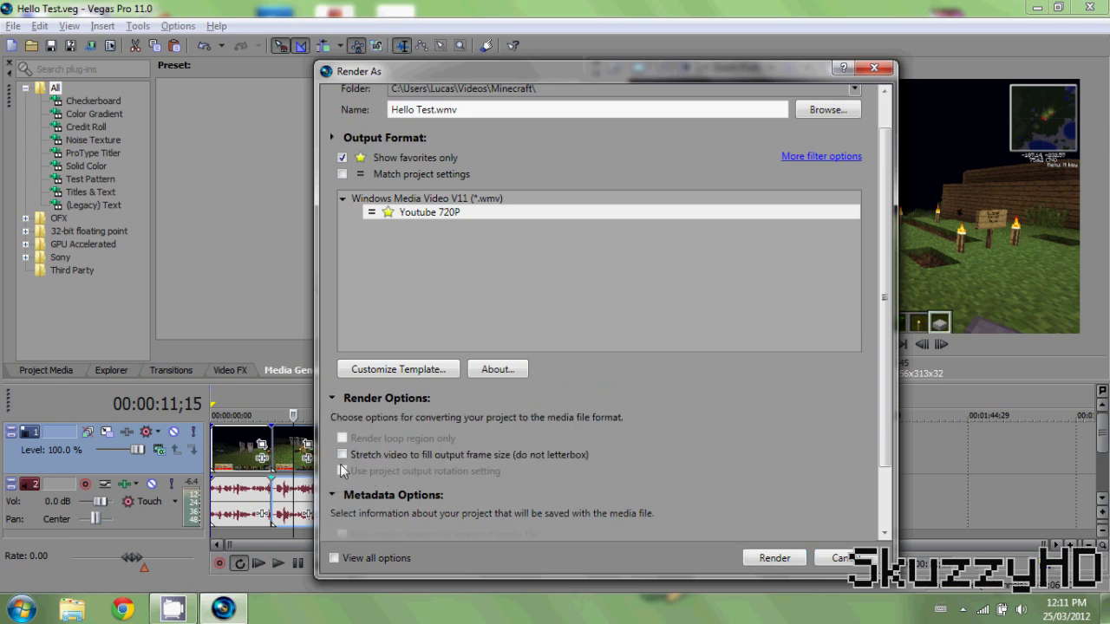
pyautogui.click(332, 495)
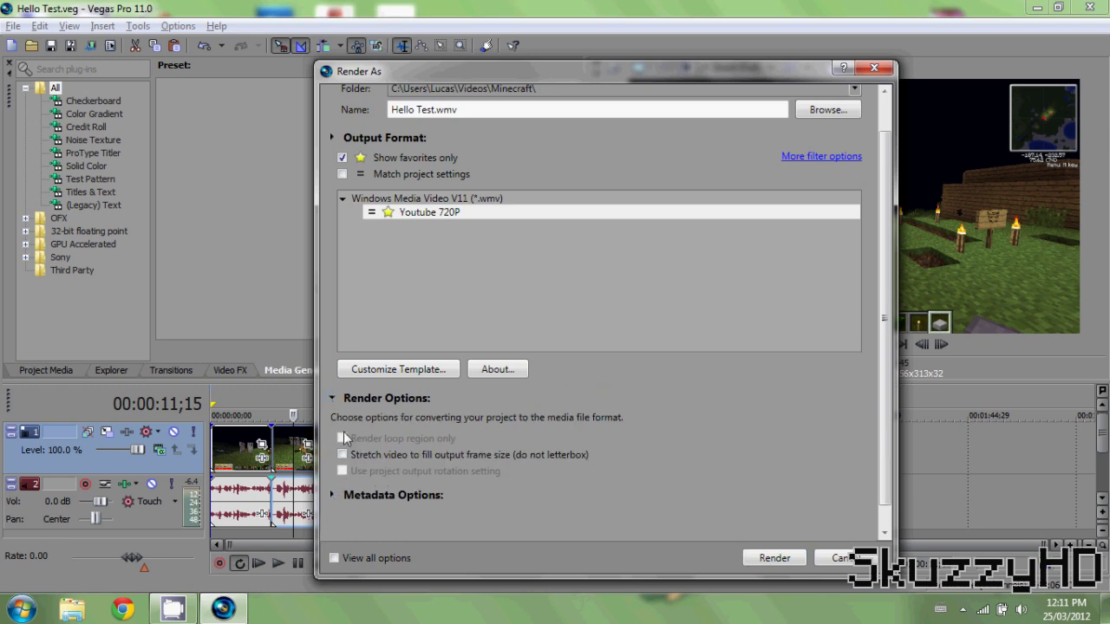
pyautogui.click(332, 398)
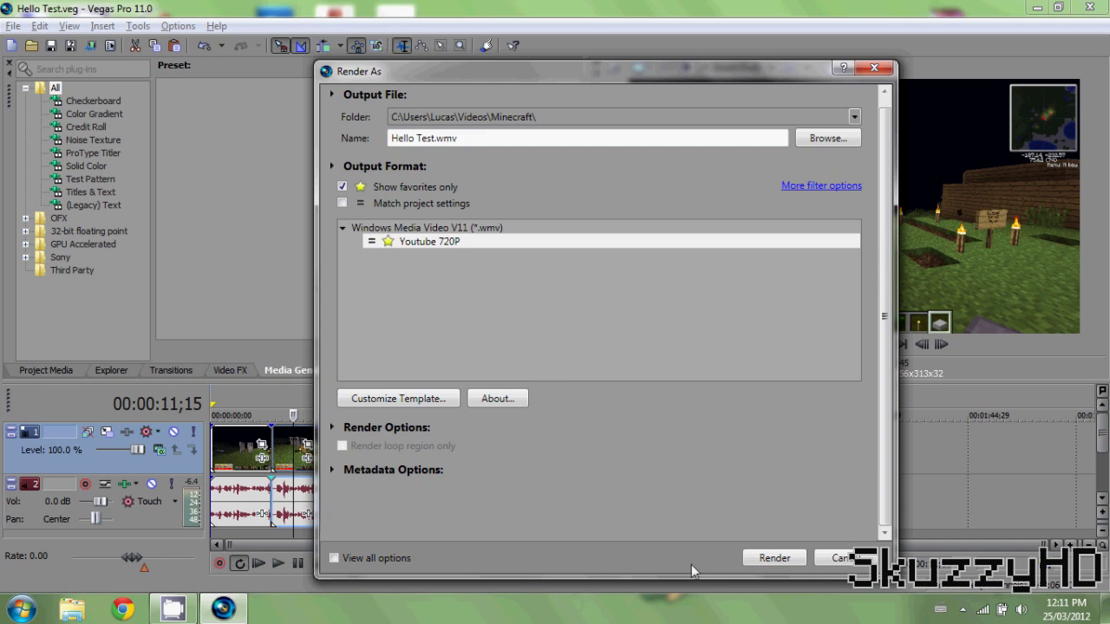
pyautogui.click(789, 557)
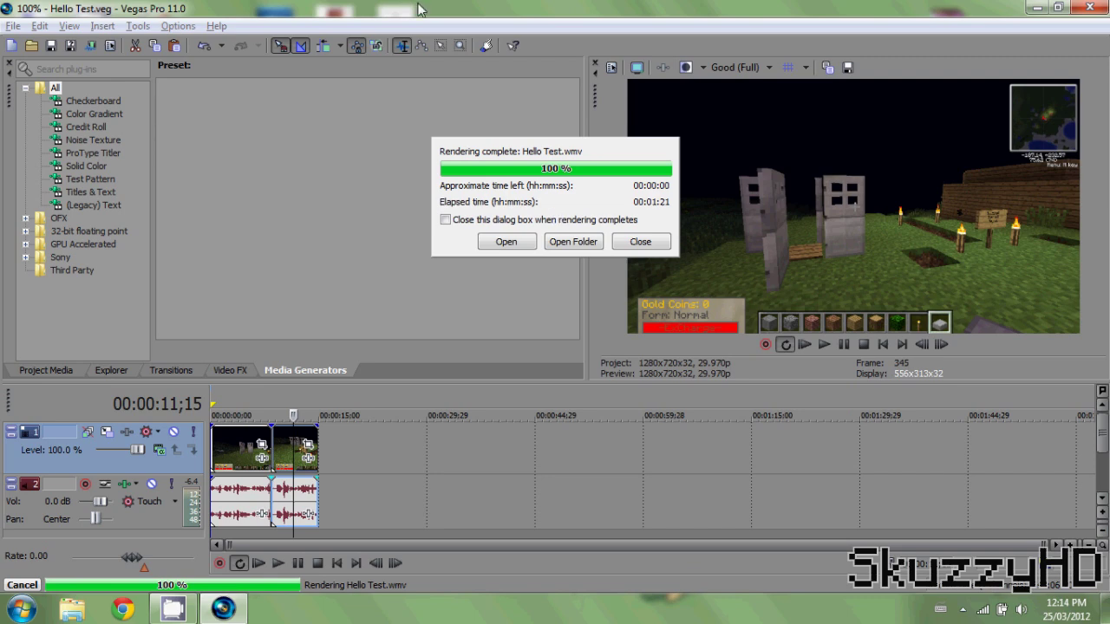
# - Open the folder holding the rendered Hello Test.wmv and minimise Vegas Pro
pyautogui.click(572, 241)
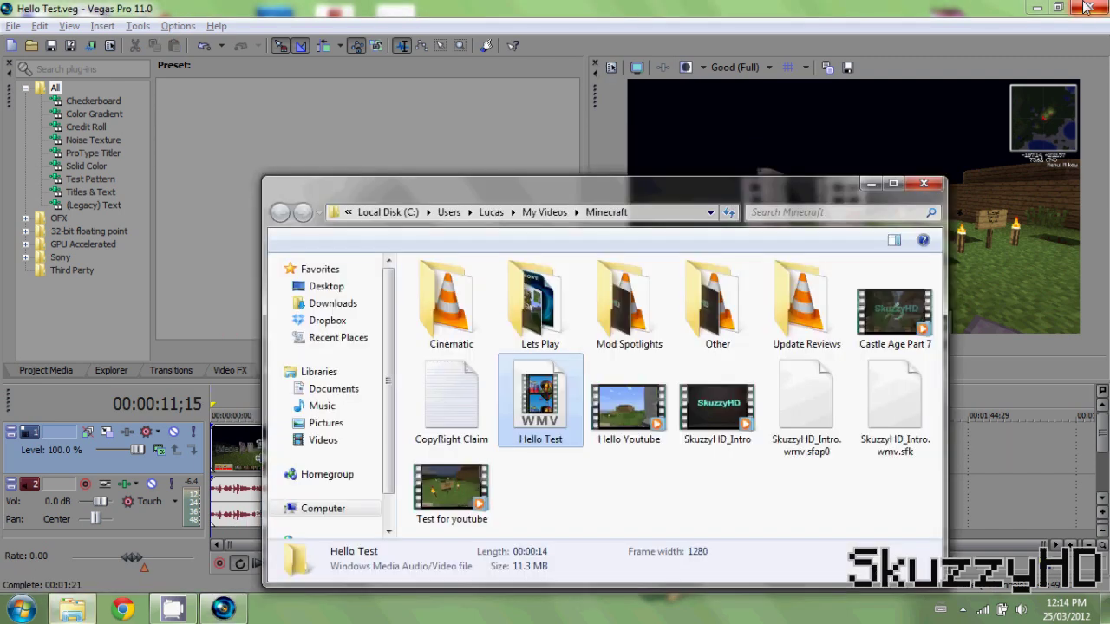
pyautogui.click(1036, 7)
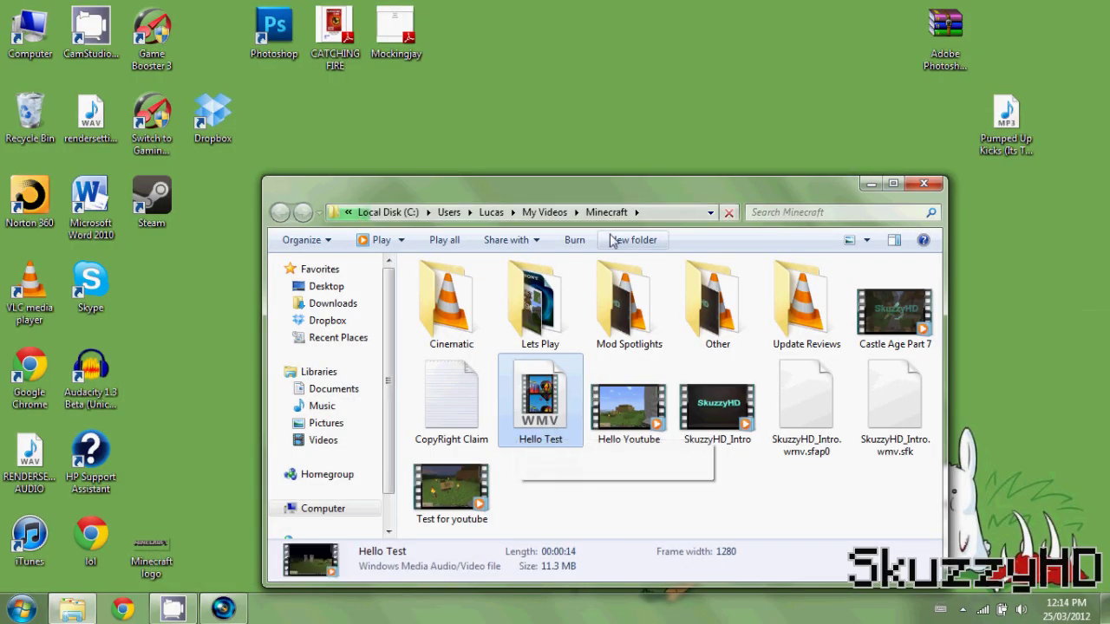
# - Move the Minecraft folder window higher and play the Hello Test video
pyautogui.moveTo(623, 187); pyautogui.dragTo(621, 131)
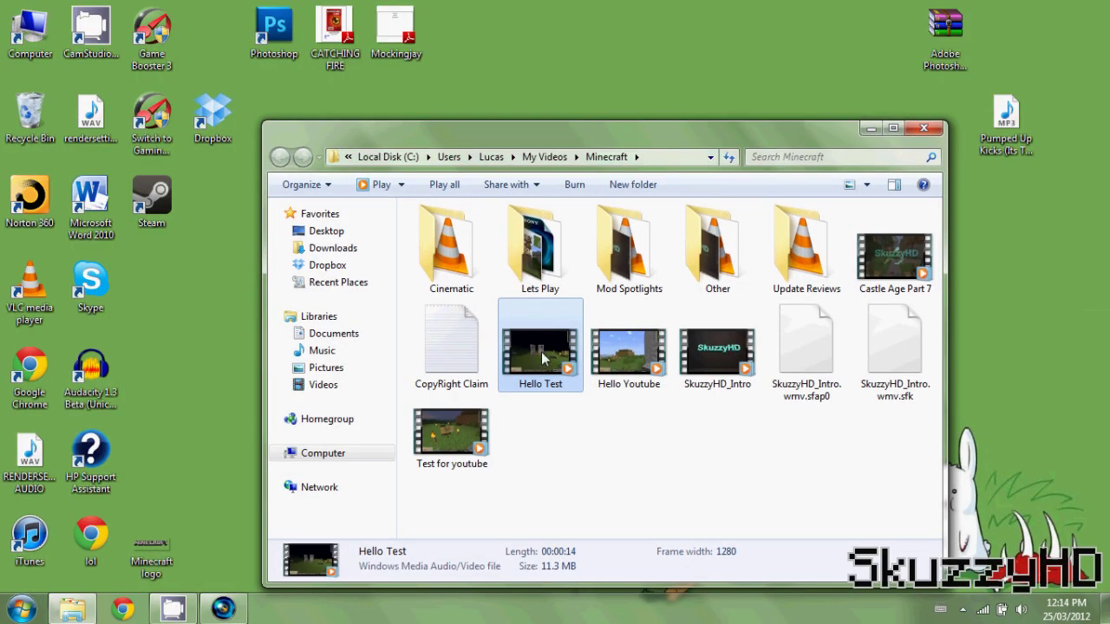
pyautogui.doubleClick(544, 358)
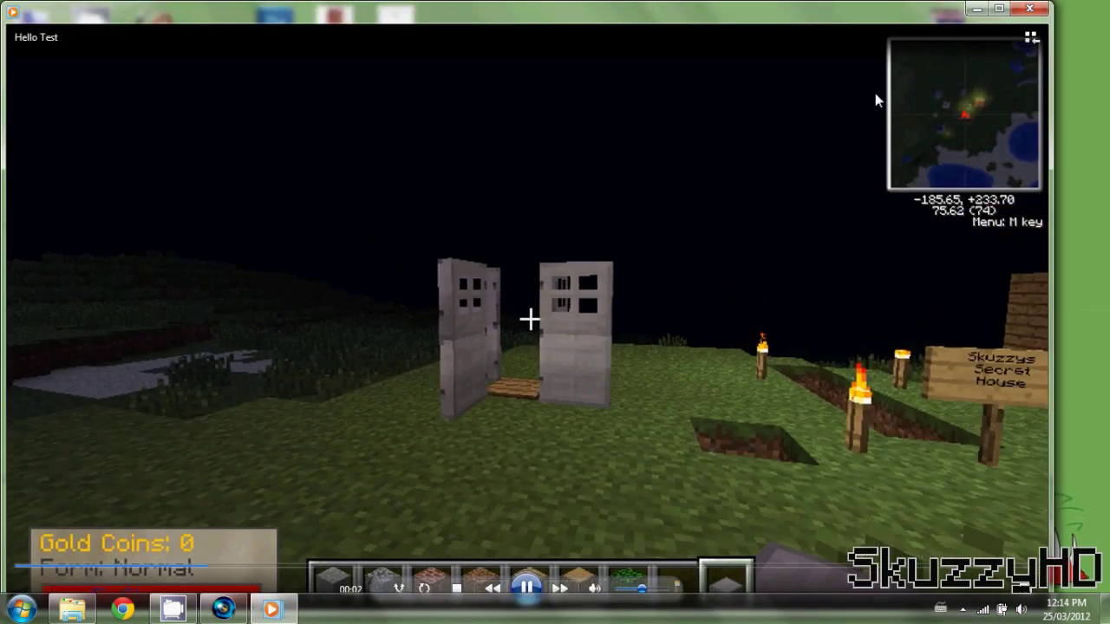
# - Close Media Player, minimise the Minecraft folder, and move the Minecraft, Fraps and Vegas Pro shortcuts
pyautogui.click(1030, 11)
pyautogui.moveTo(815, 130); pyautogui.dragTo(836, 97)
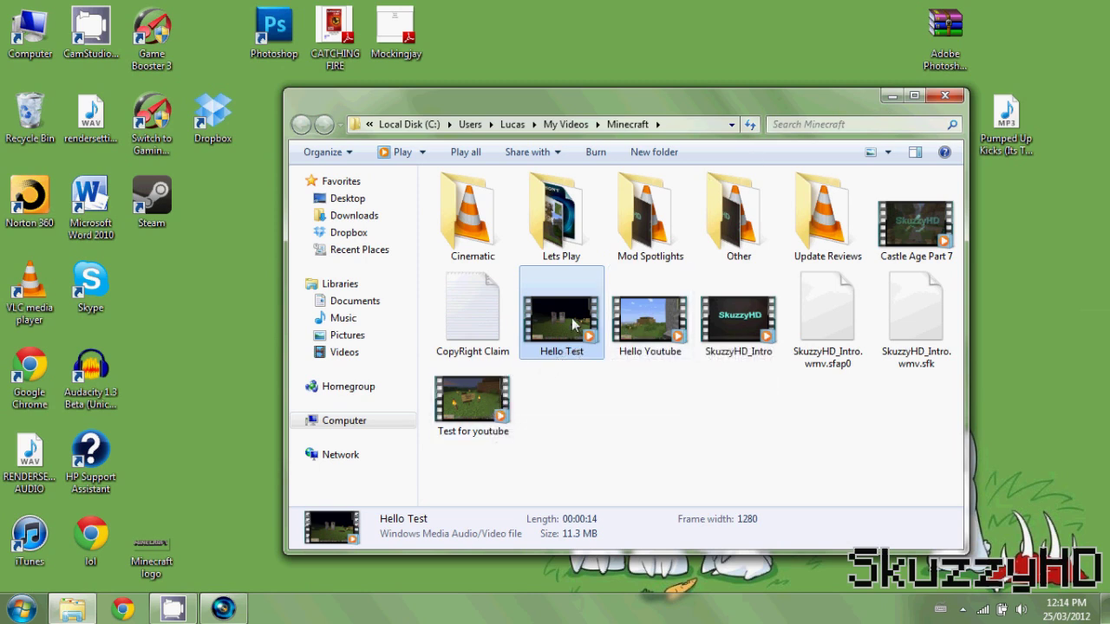
pyautogui.click(892, 95)
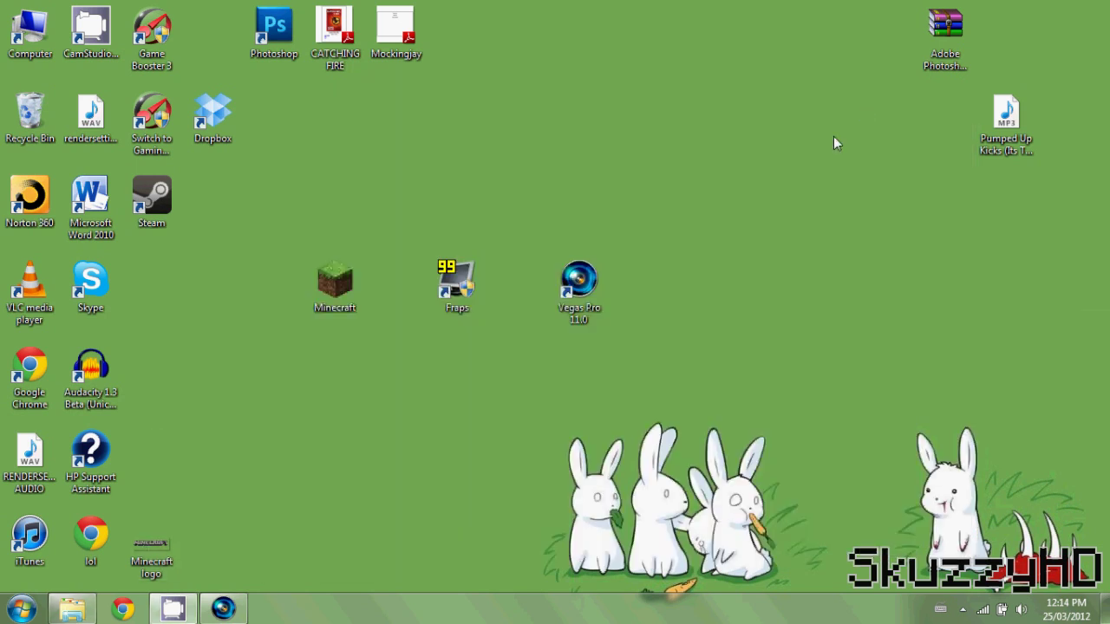
pyautogui.moveTo(731, 340); pyautogui.dragTo(467, 286)
pyautogui.click(529, 387)
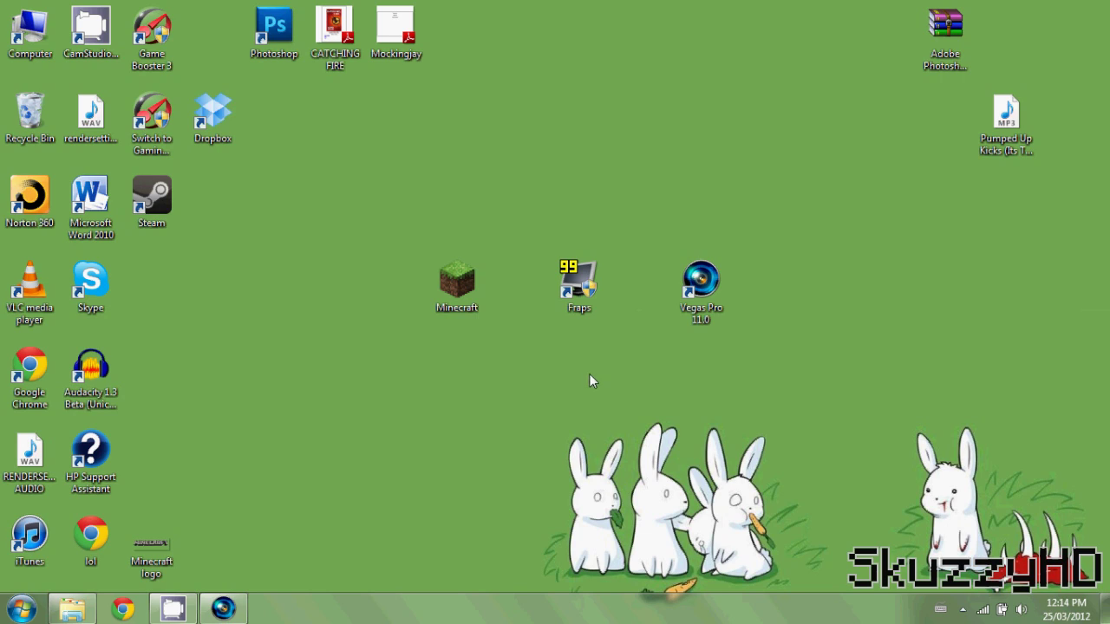